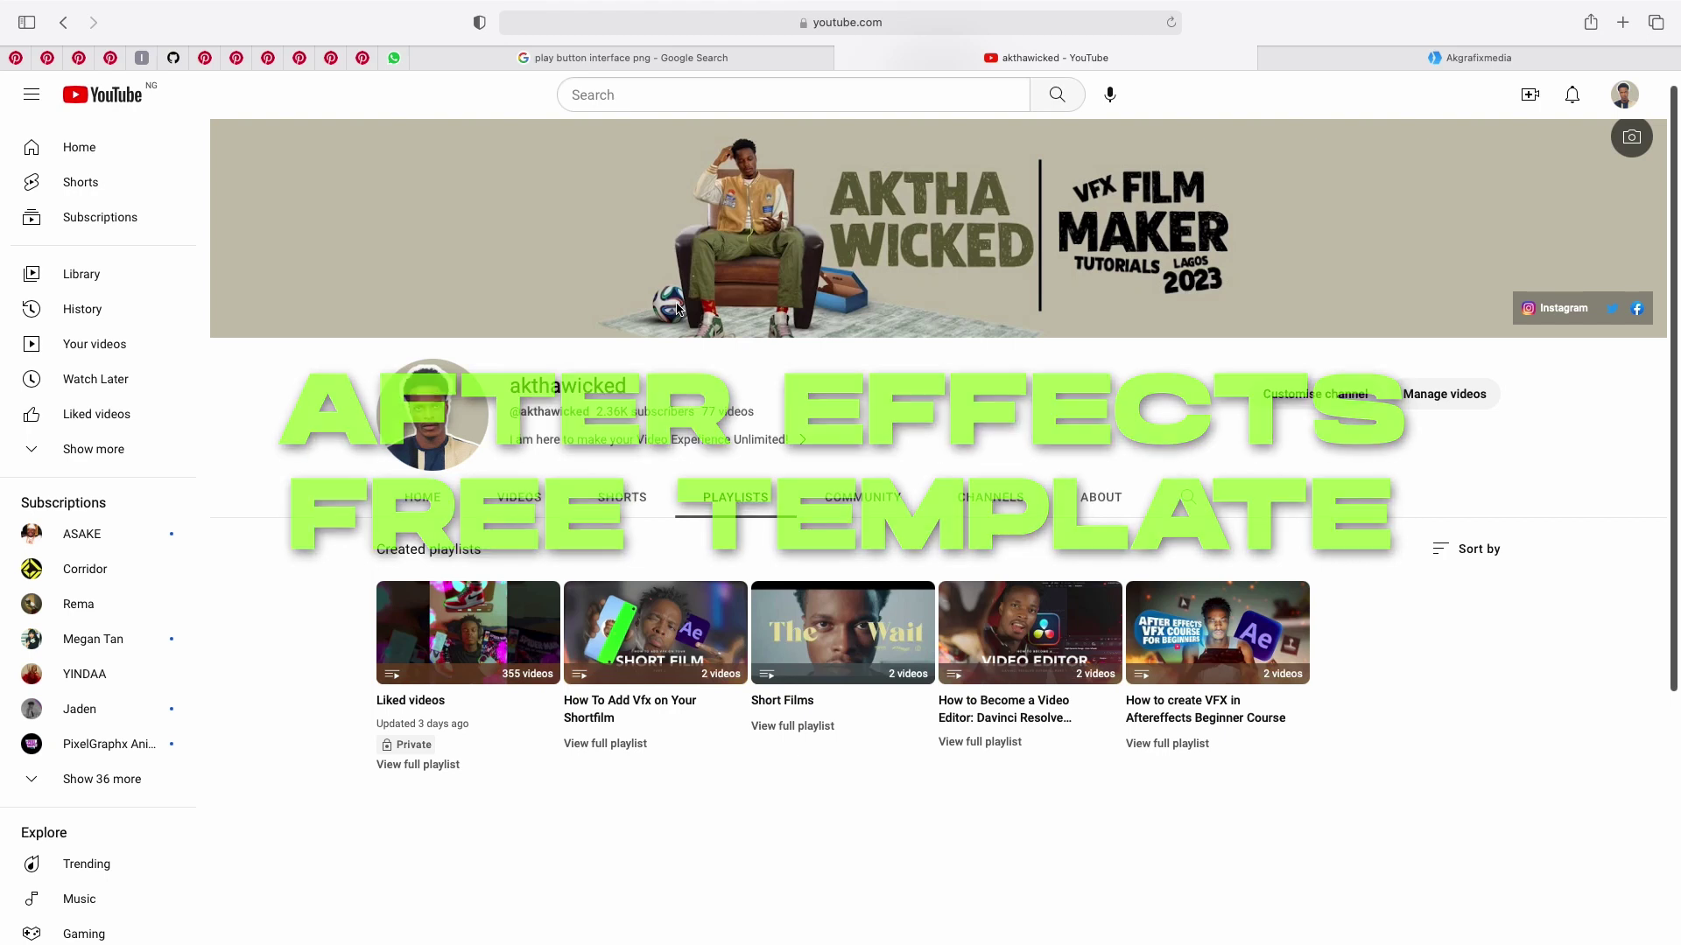
# - Play the left, akchoplife and Akwickfinal sample videos in QuickTime, pausing Akwickfinal
pyautogui.moveTo(868, 919)
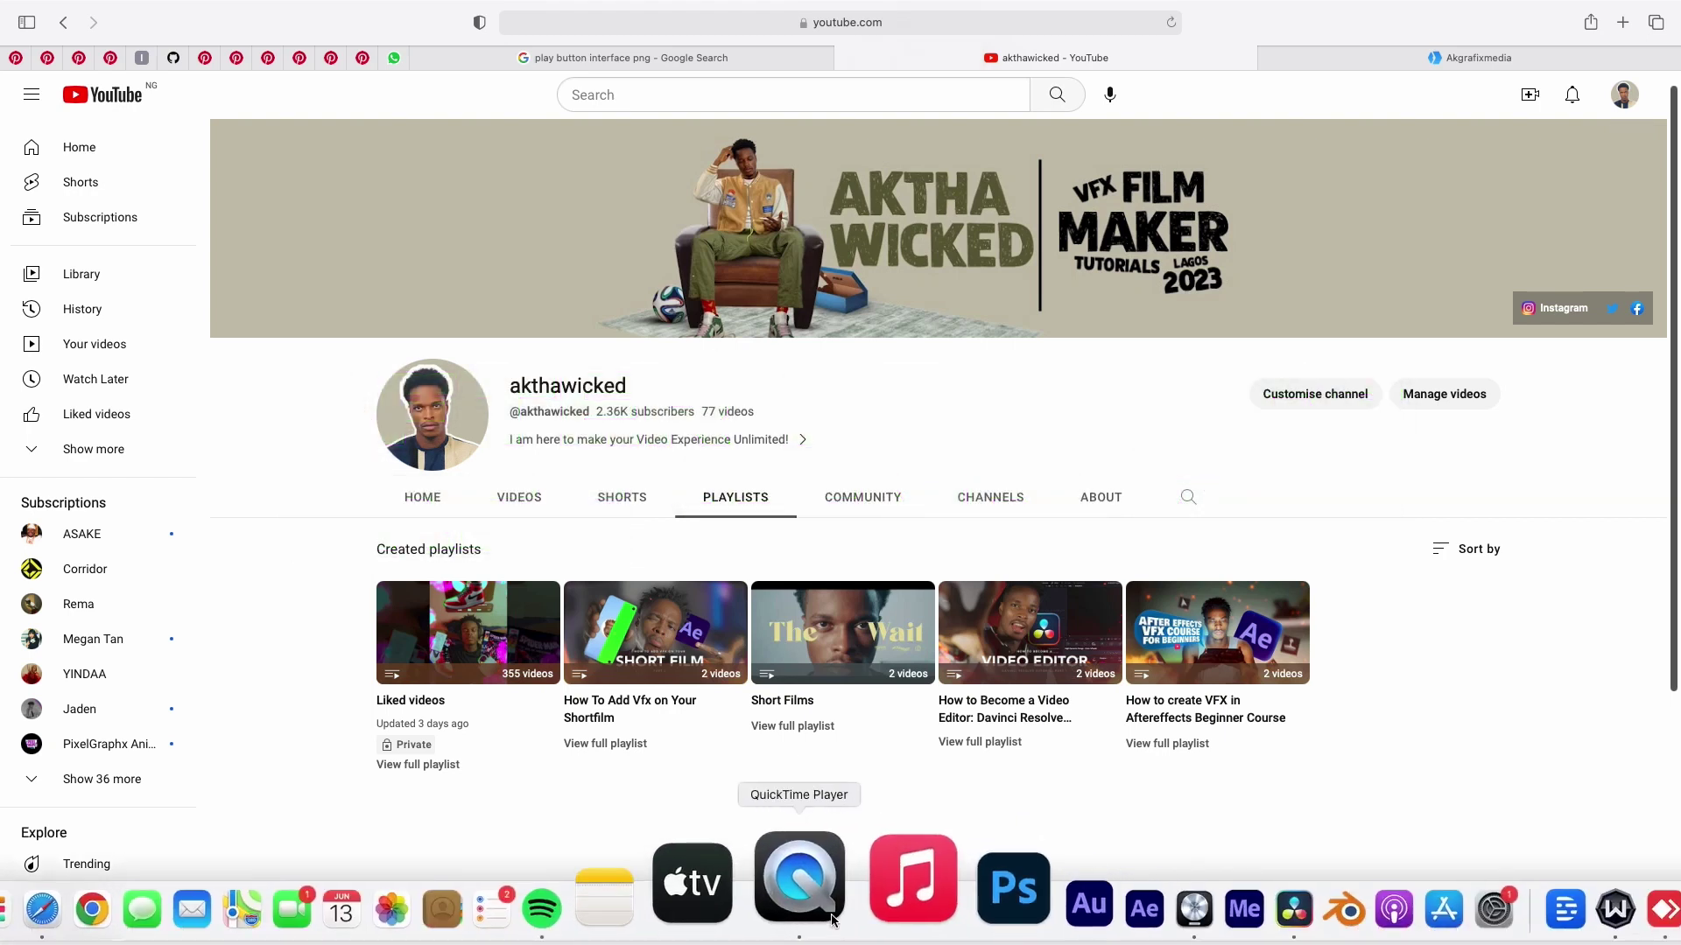
pyautogui.click(757, 880)
pyautogui.click(313, 758)
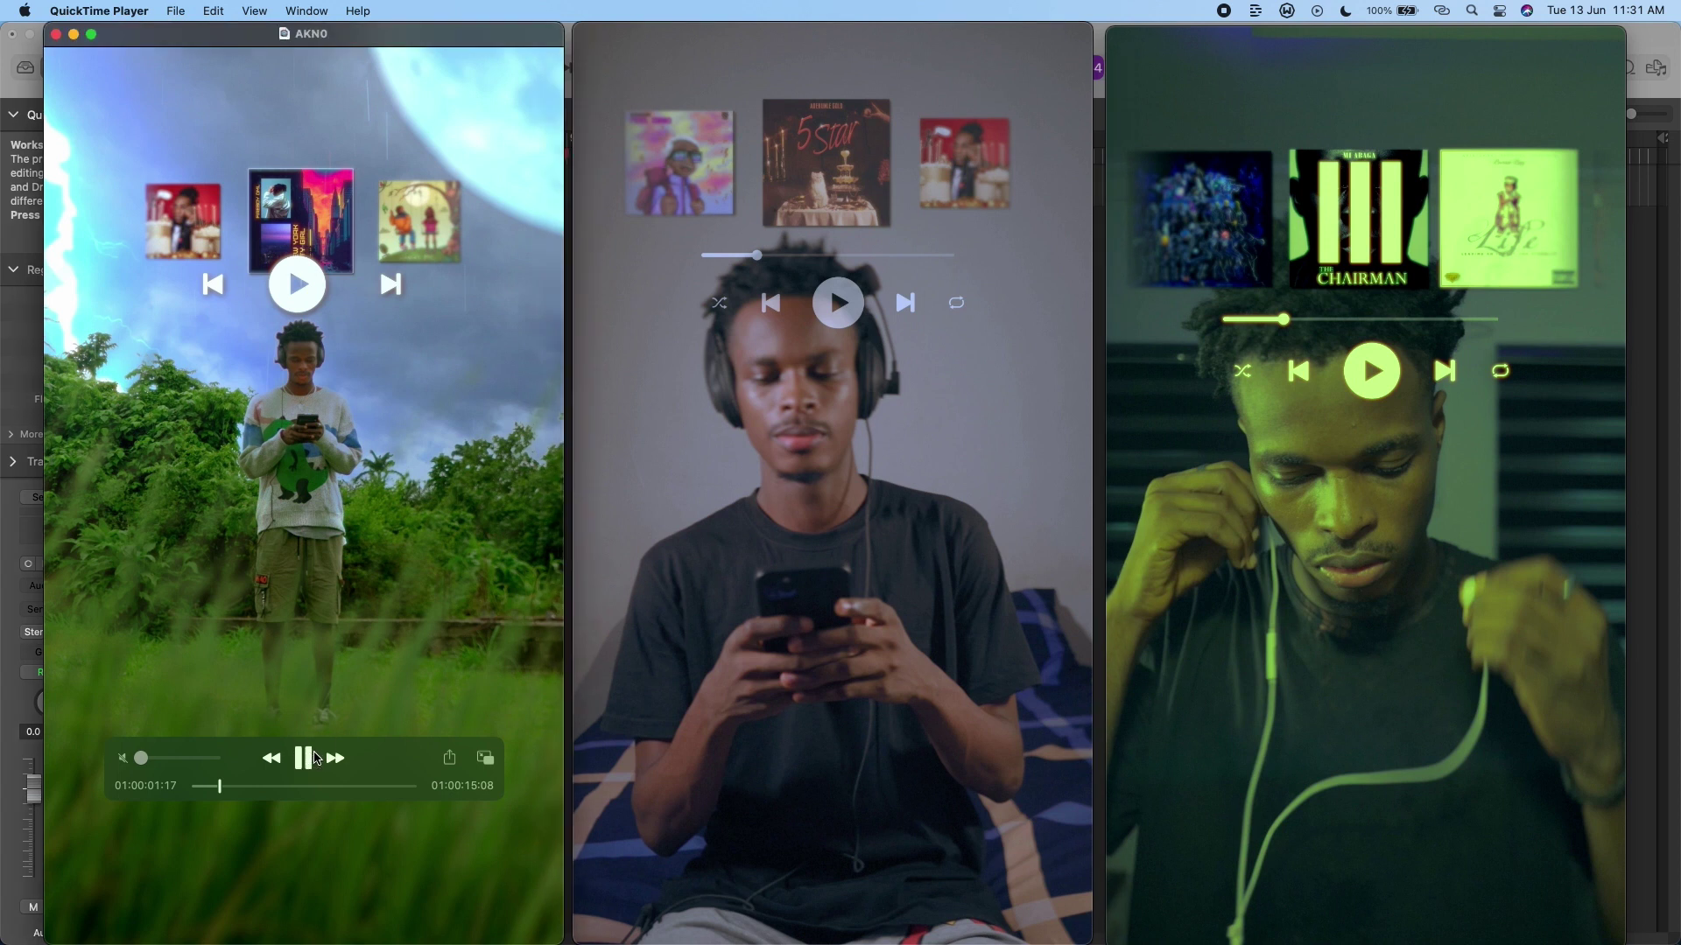
pyautogui.click(805, 755)
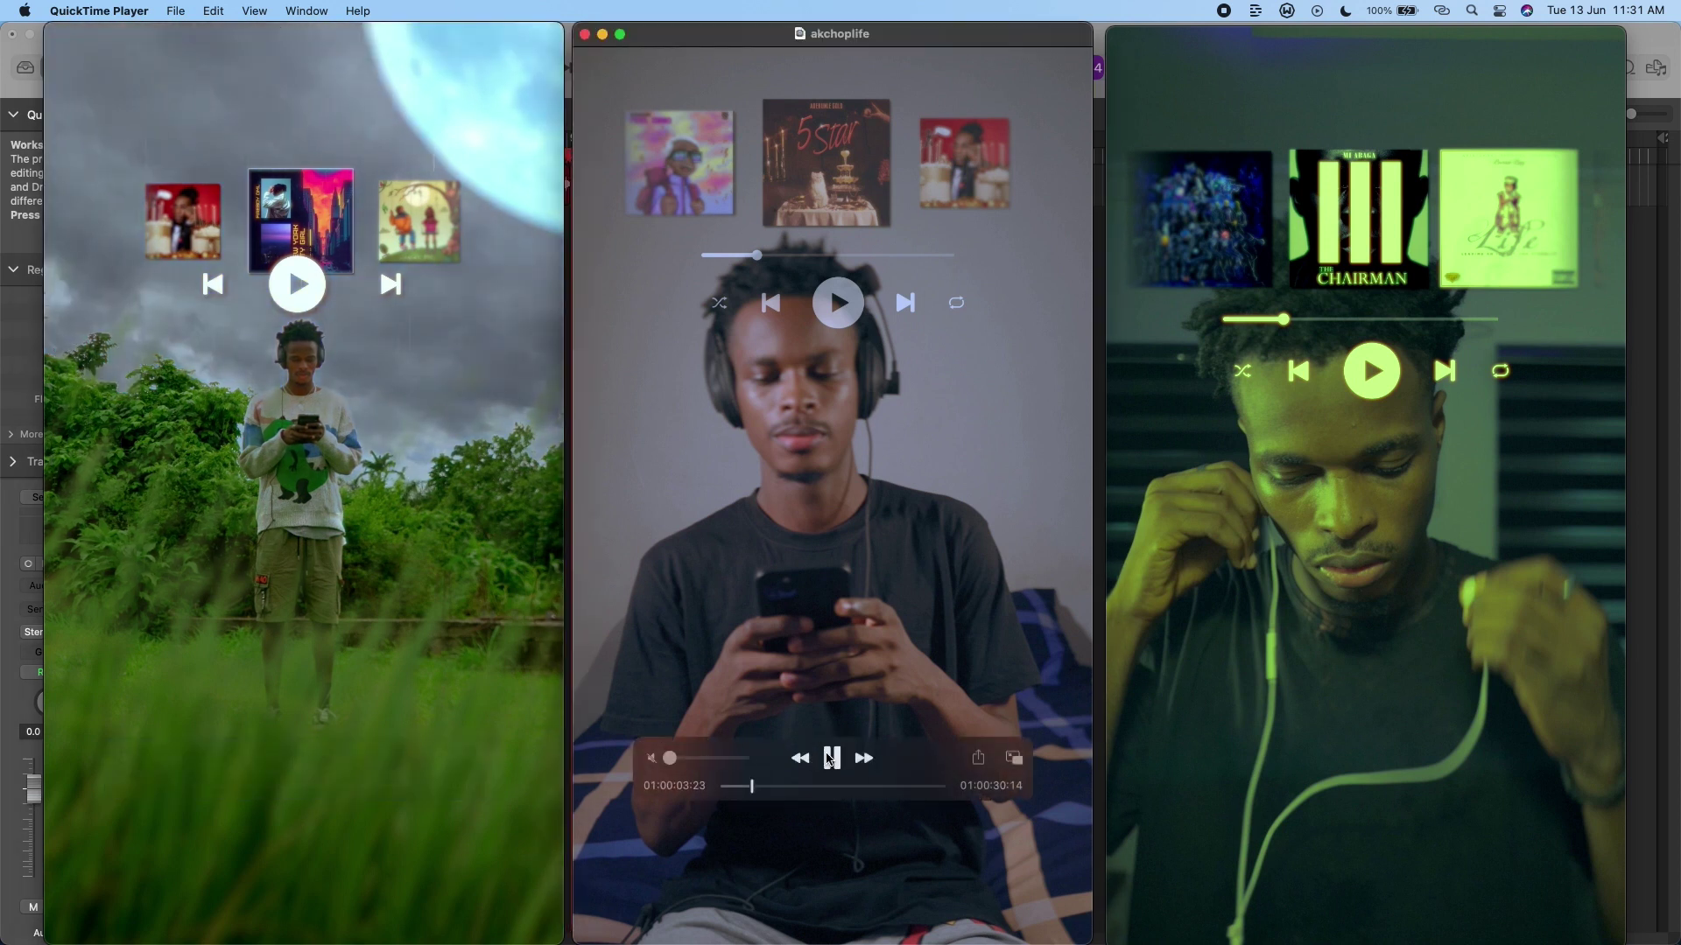
pyautogui.click(831, 759)
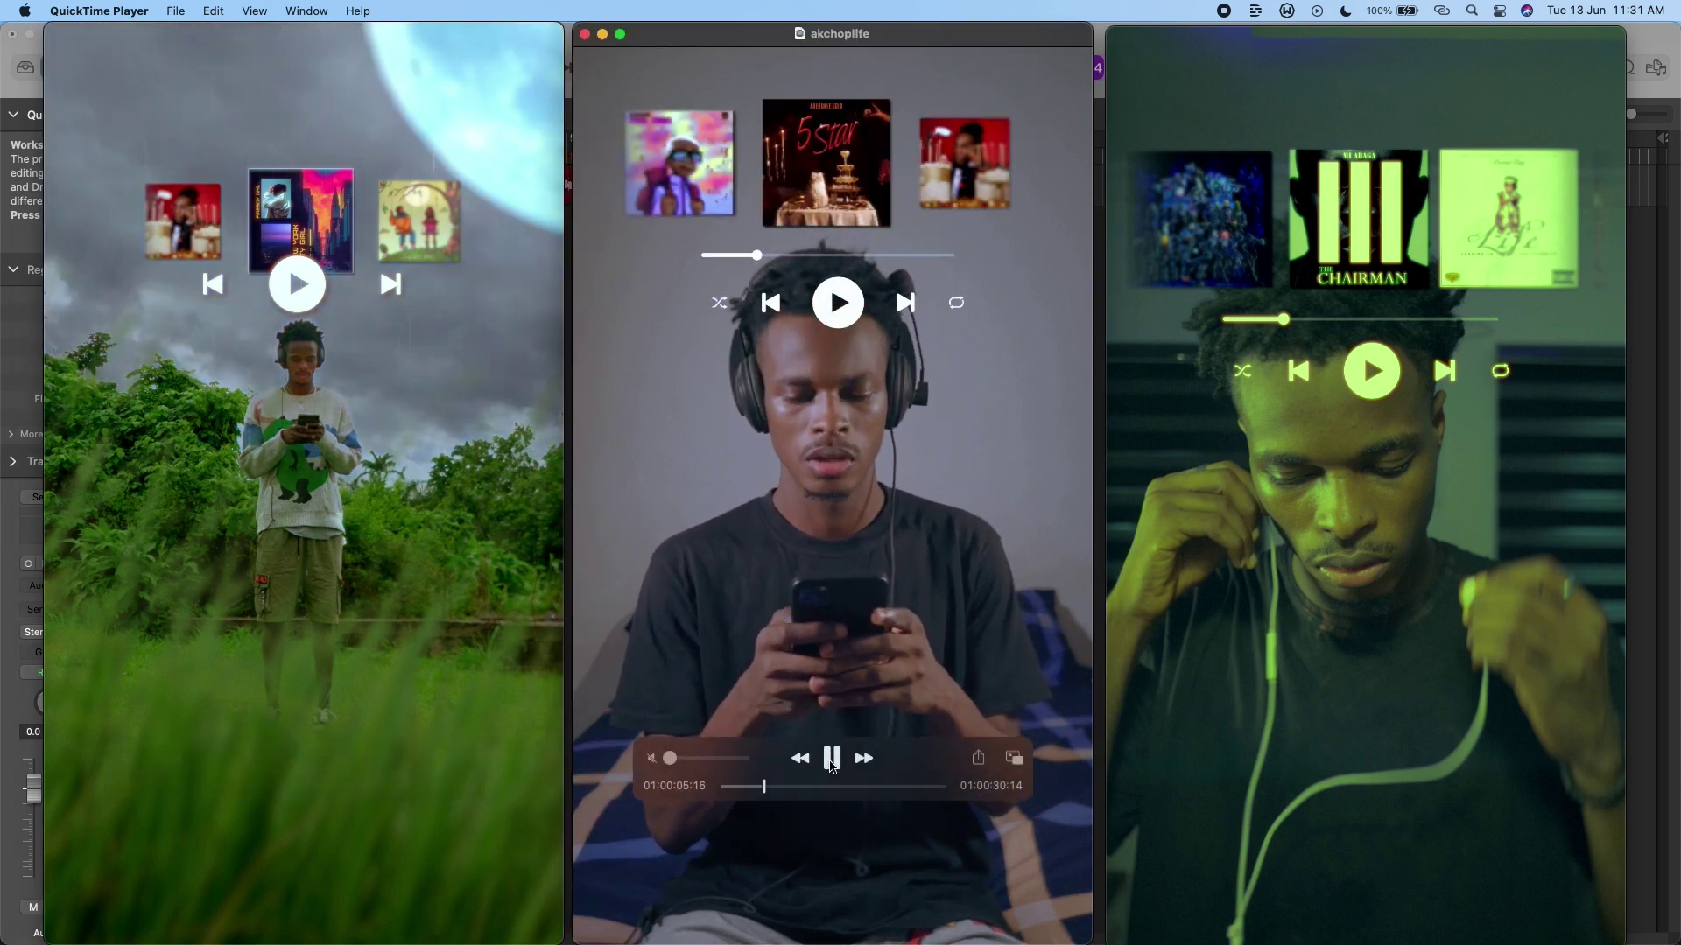
pyautogui.click(1366, 763)
pyautogui.click(1370, 763)
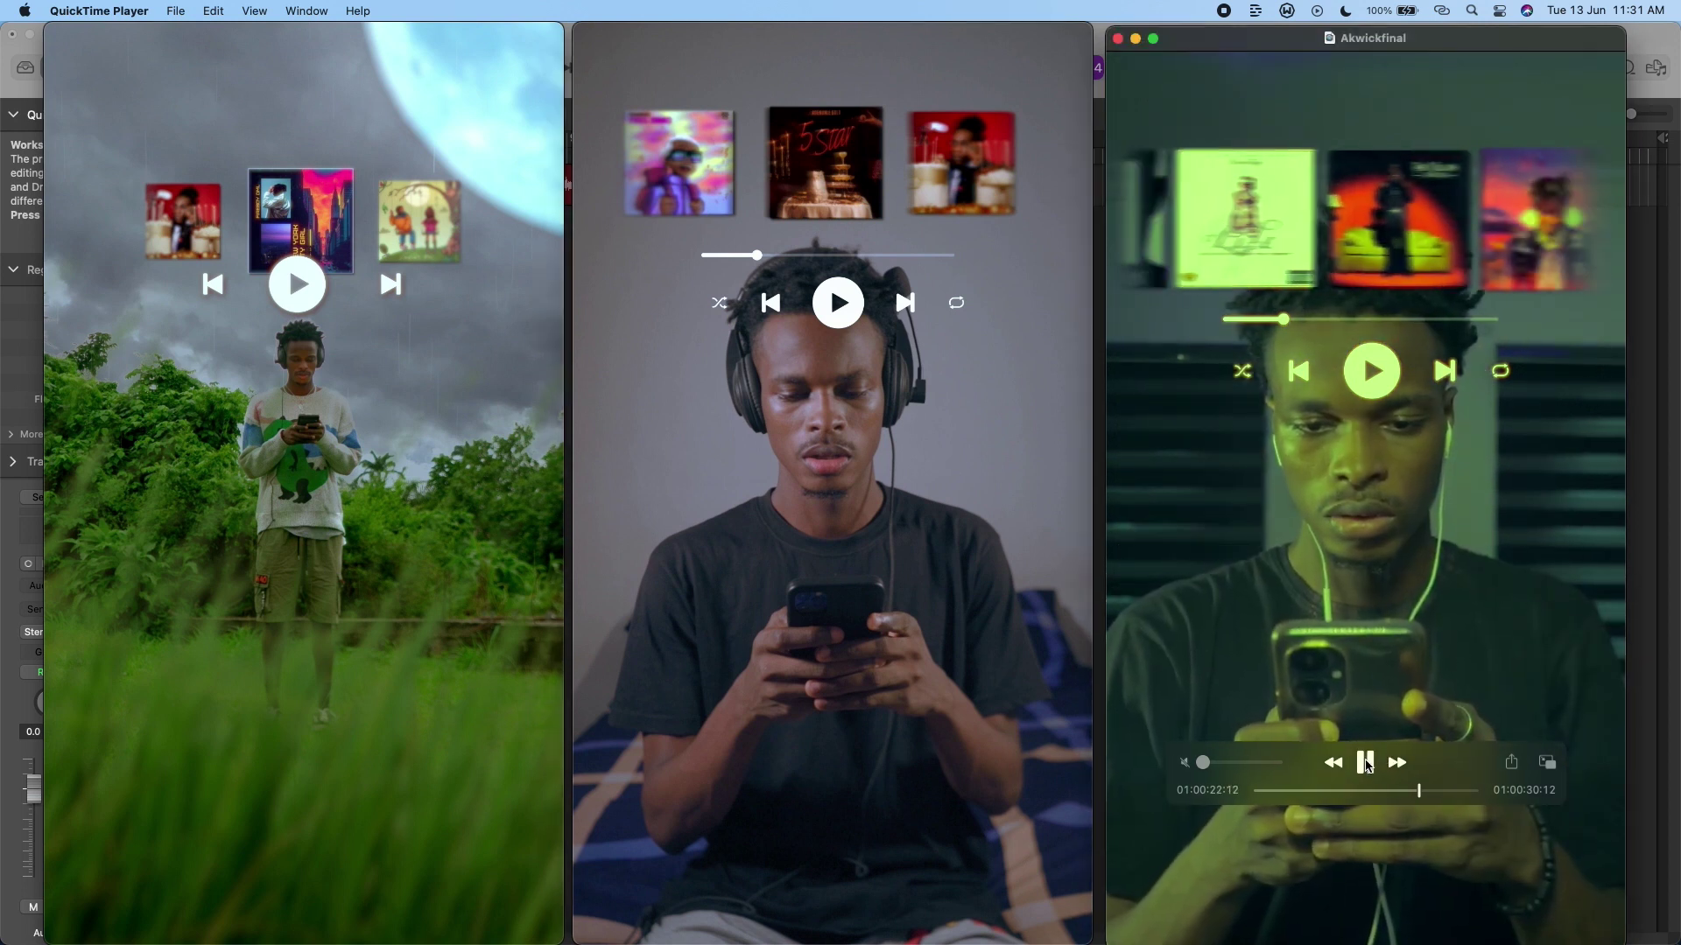
pyautogui.click(1369, 760)
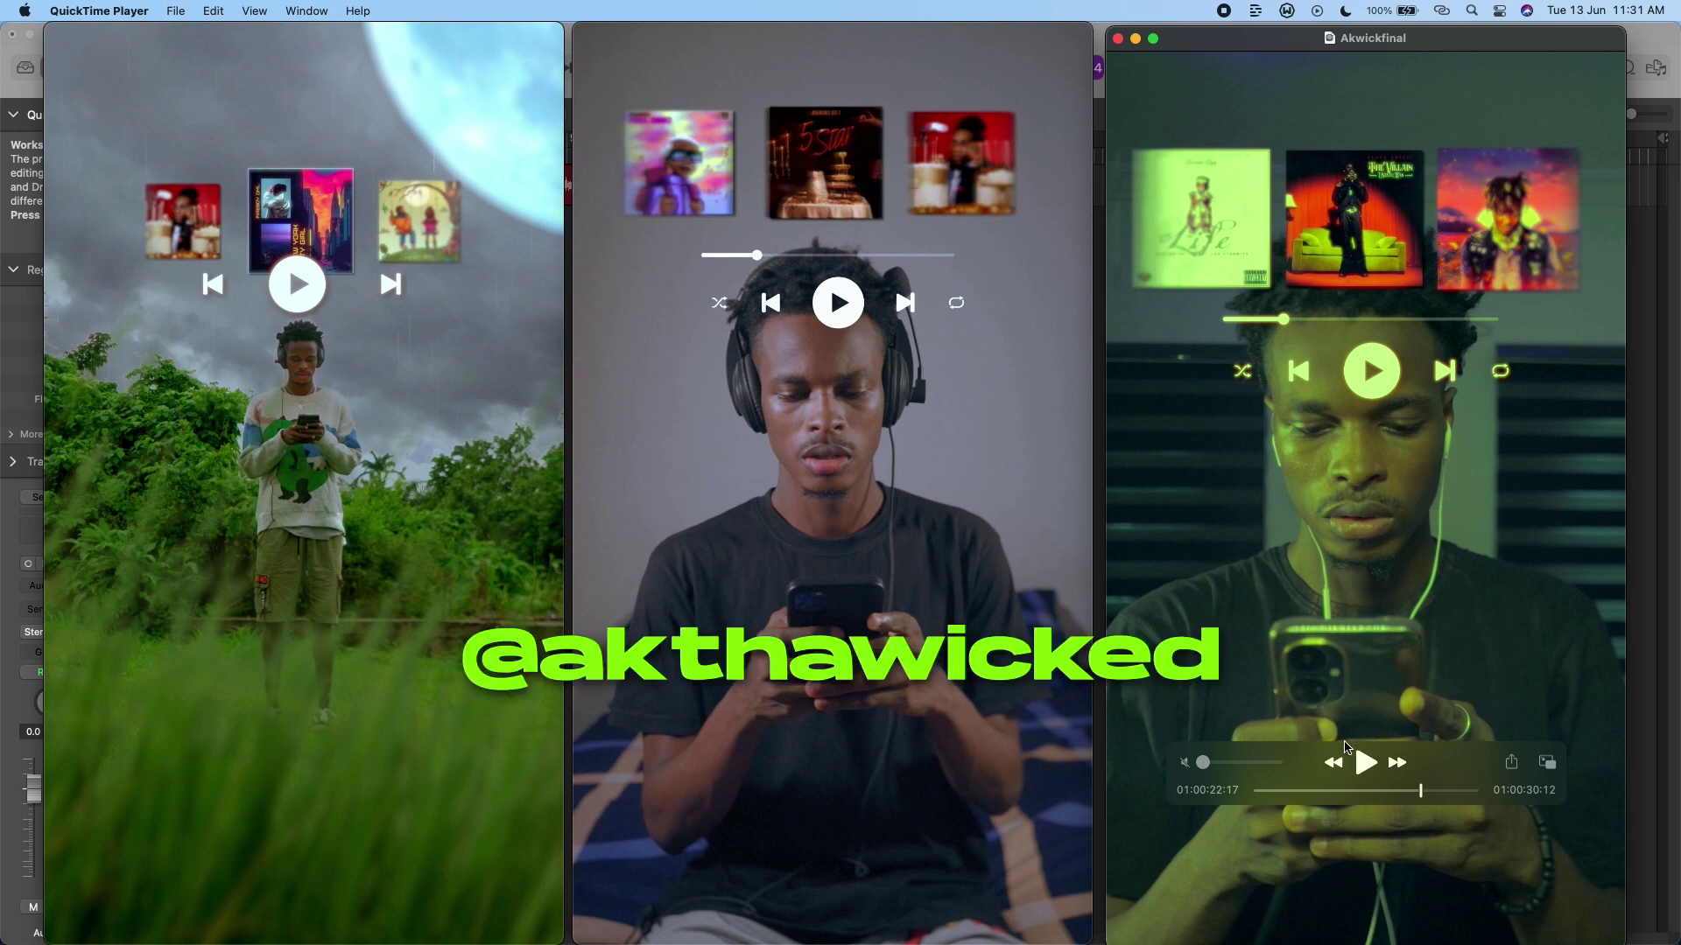
pyautogui.moveTo(1015, 932)
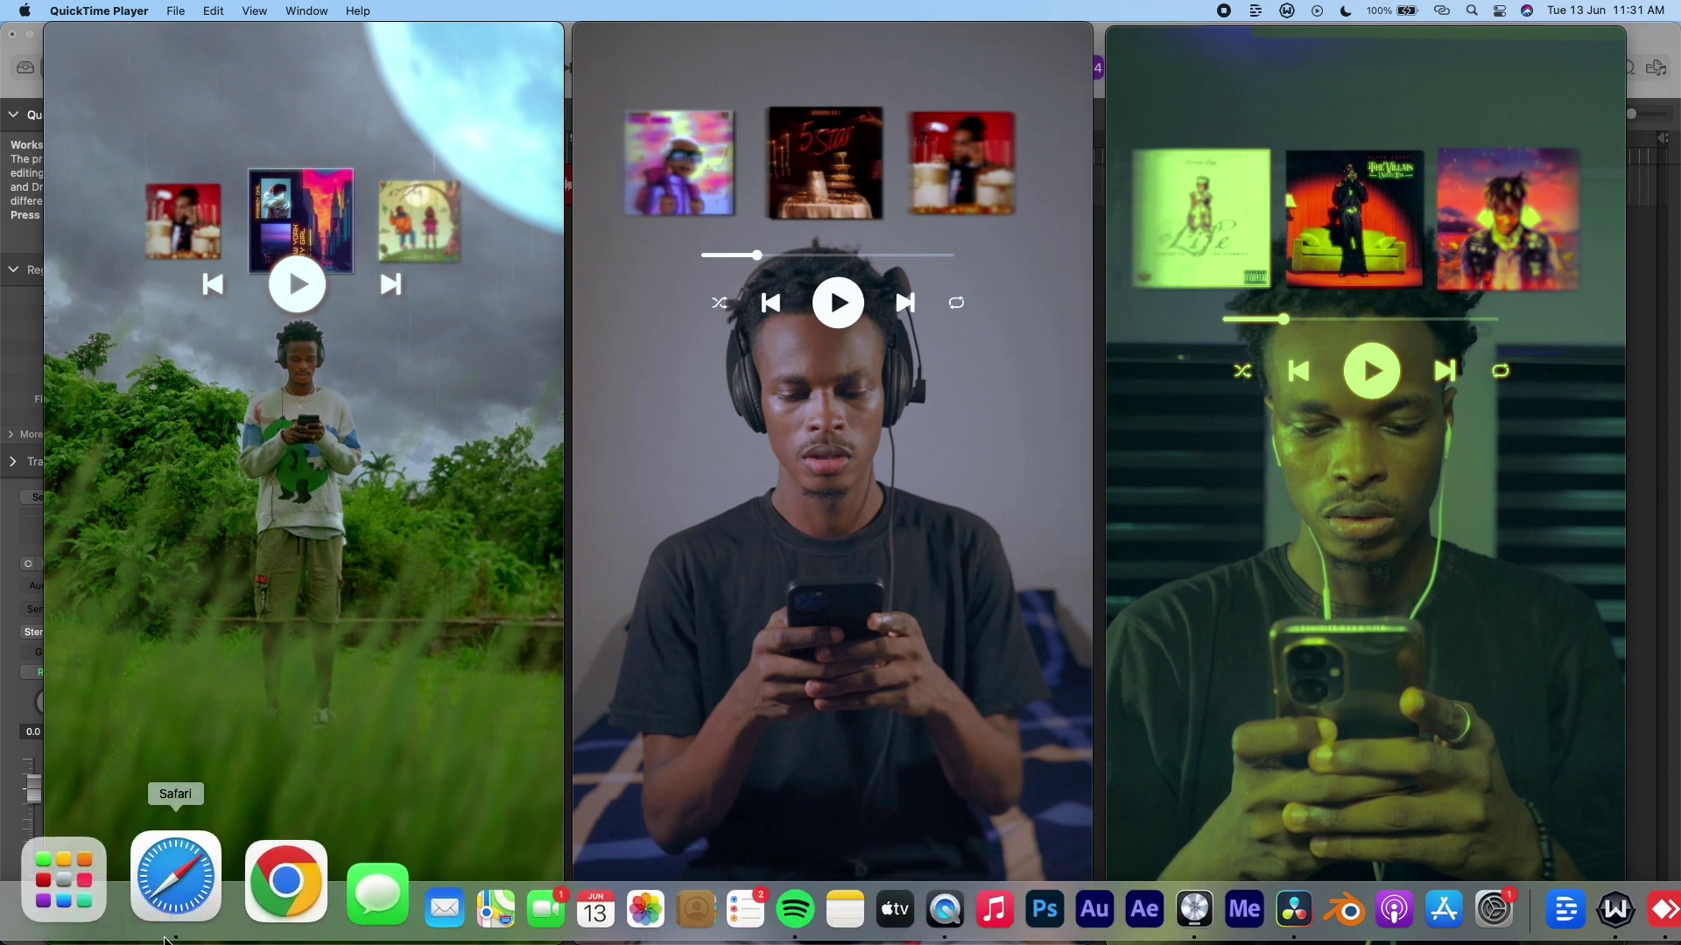
# - Bring the YouTube channel's Playlists page back to the front in Safari
pyautogui.click(179, 930)
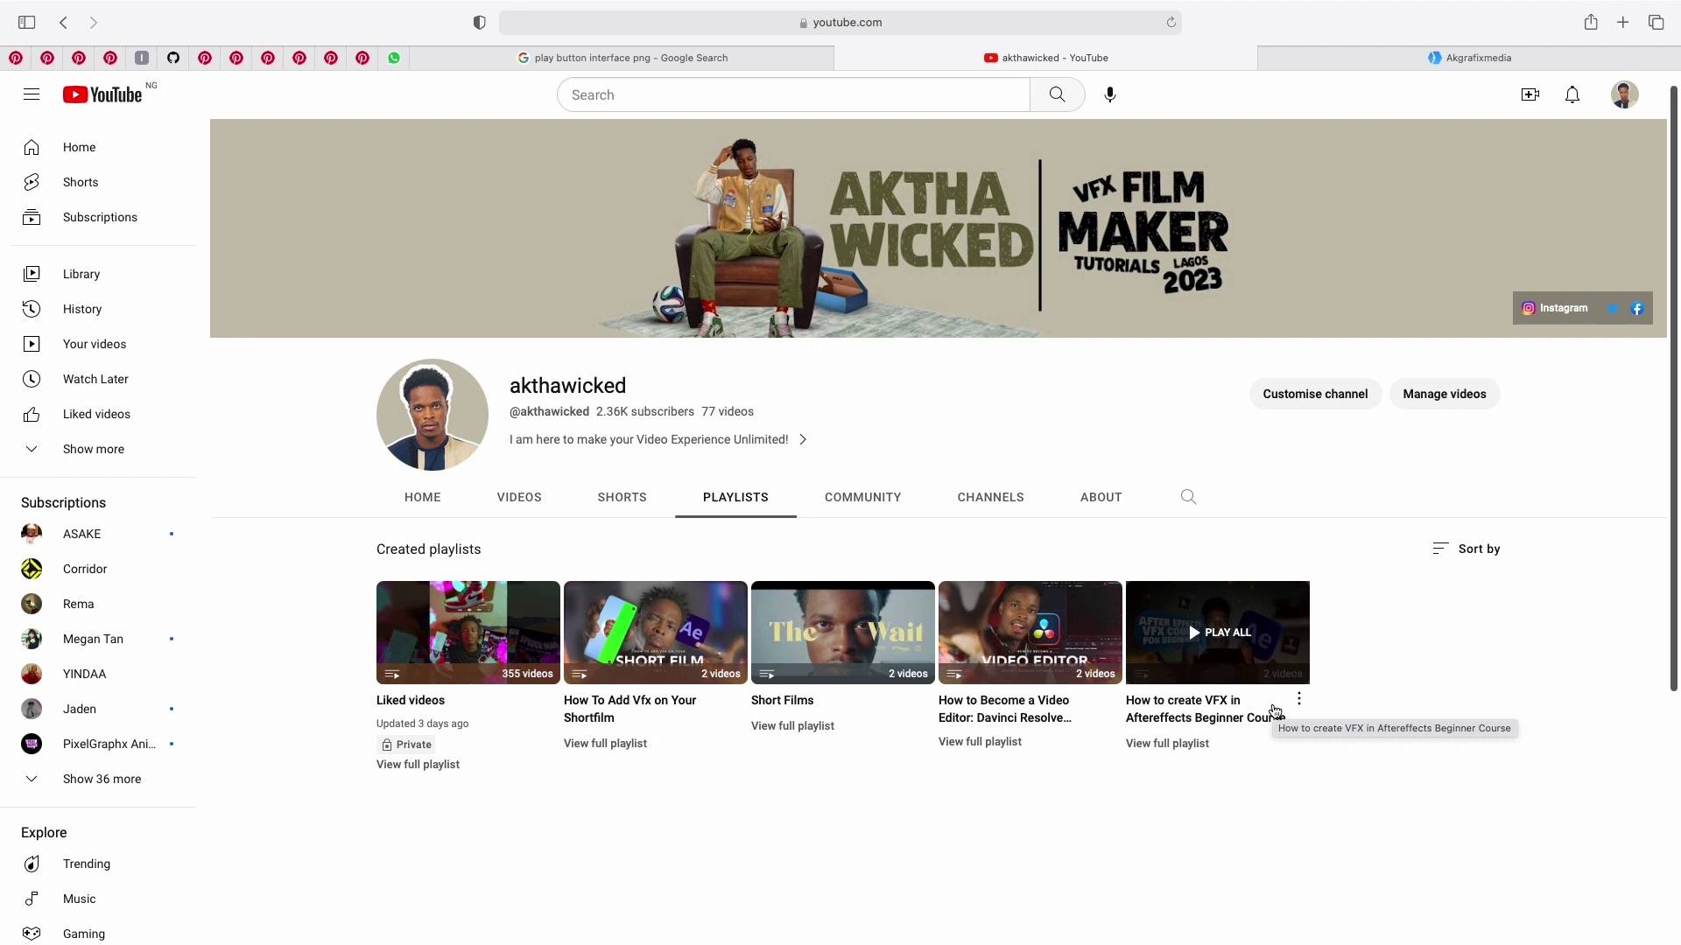
# - Preview the Akgrafixmedia AKTEMP page with its unlock link, editor panels closed
pyautogui.click(1523, 60)
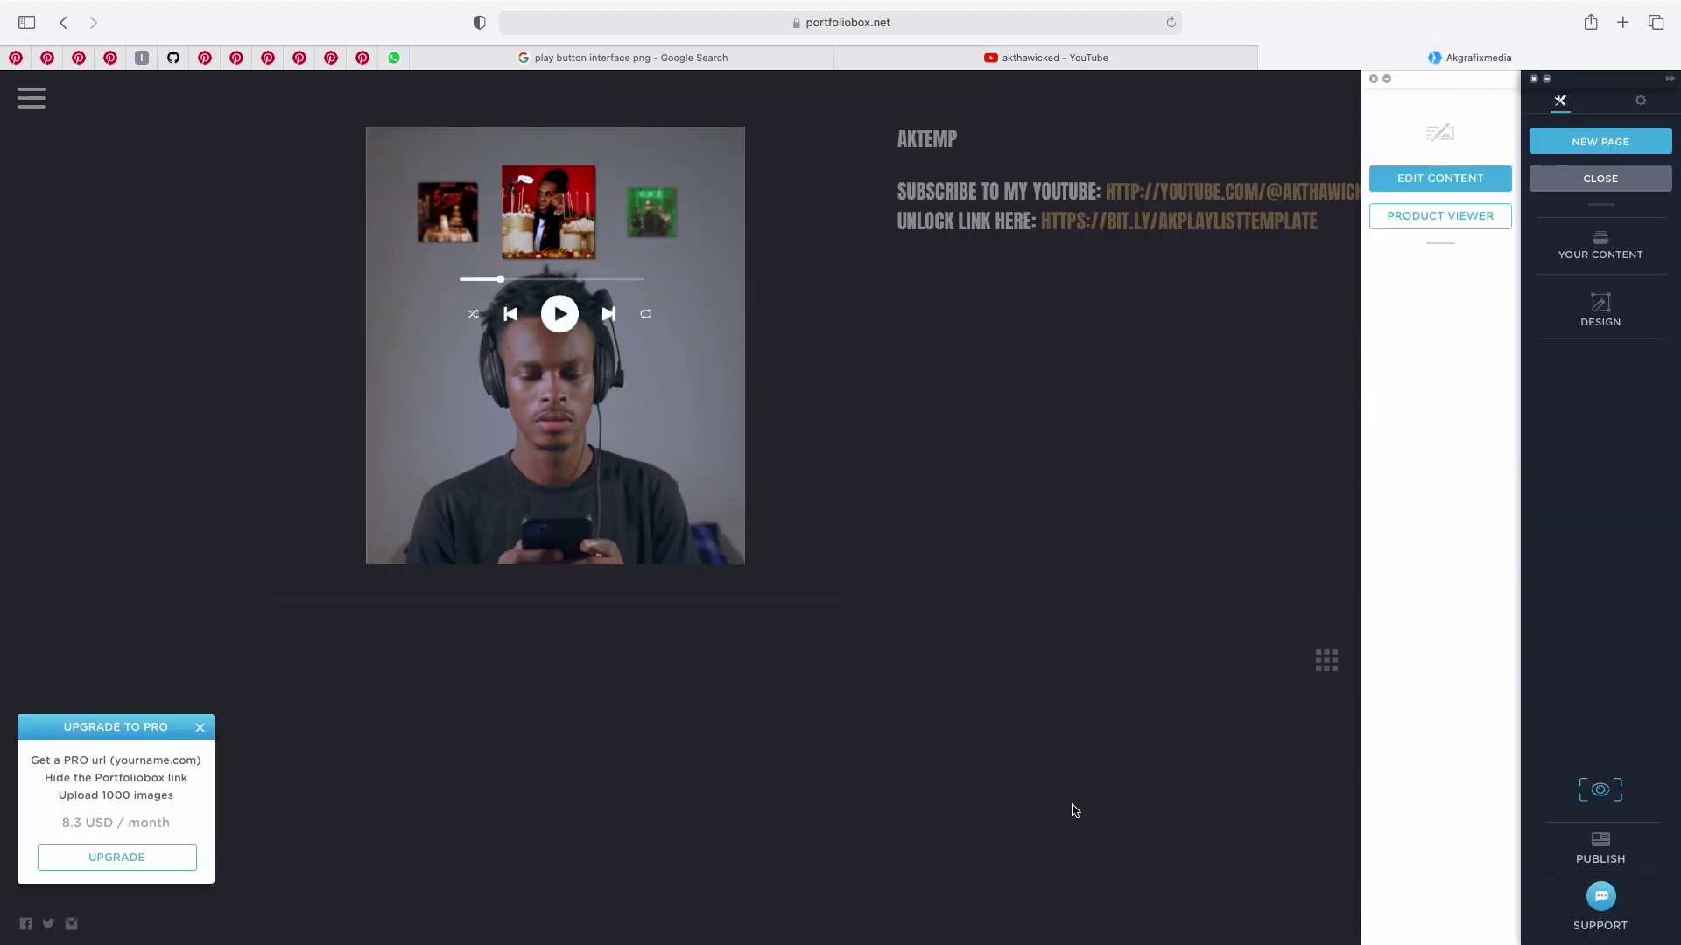
pyautogui.click(1119, 610)
pyautogui.click(1373, 79)
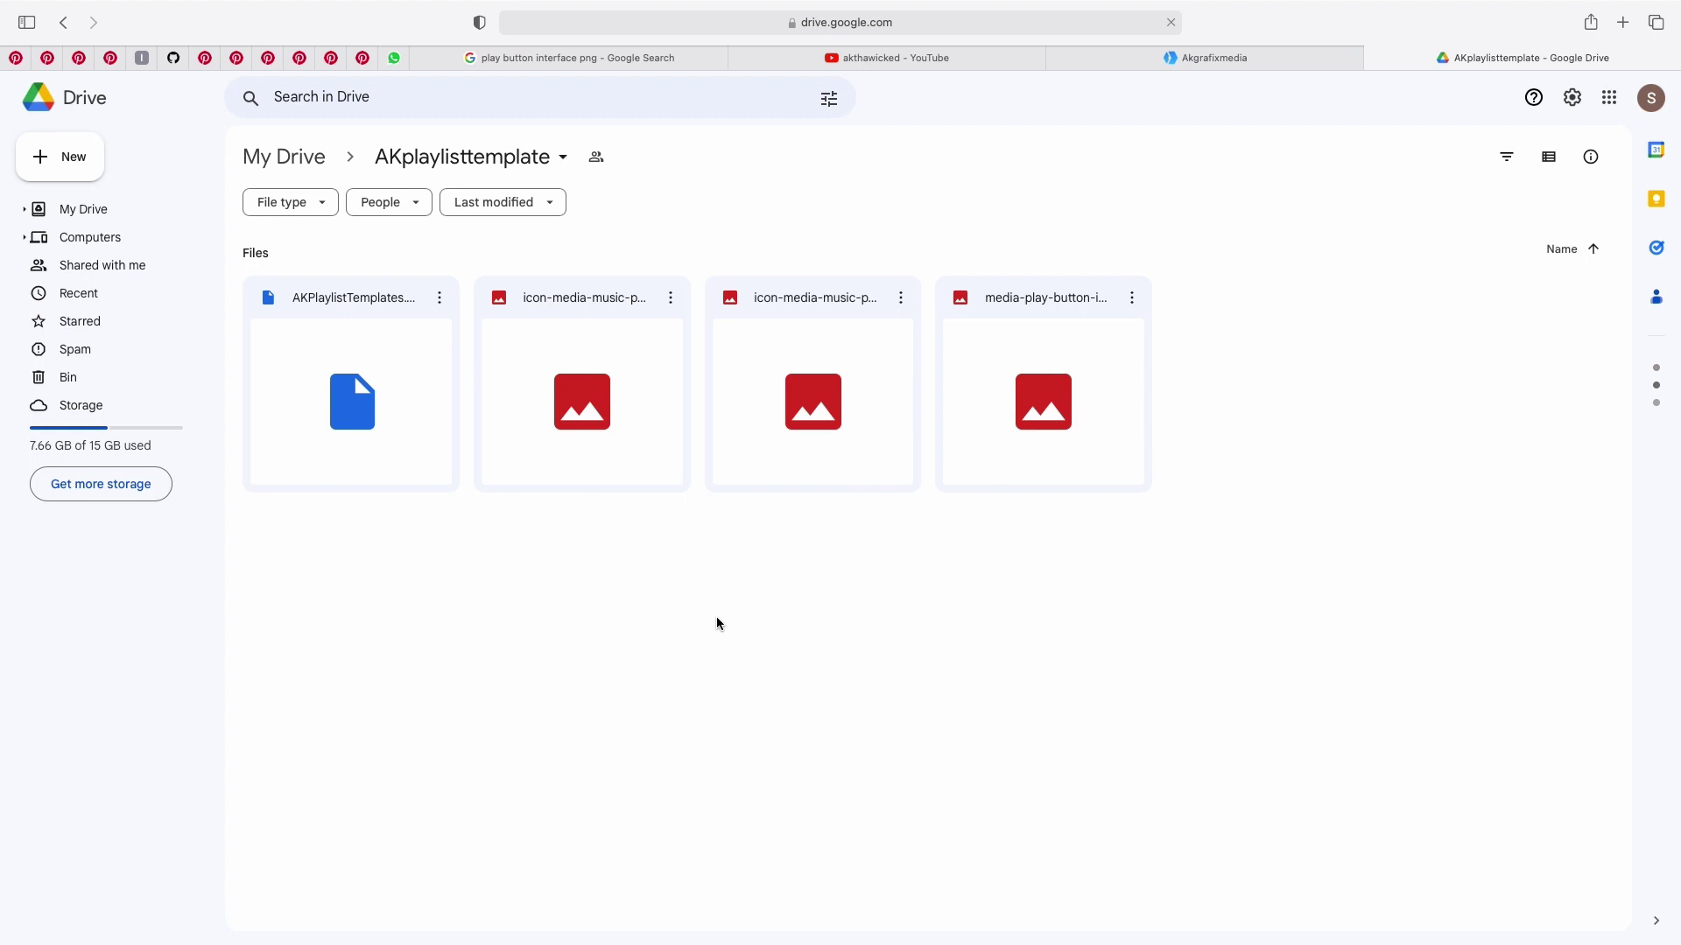
pyautogui.click(560, 157)
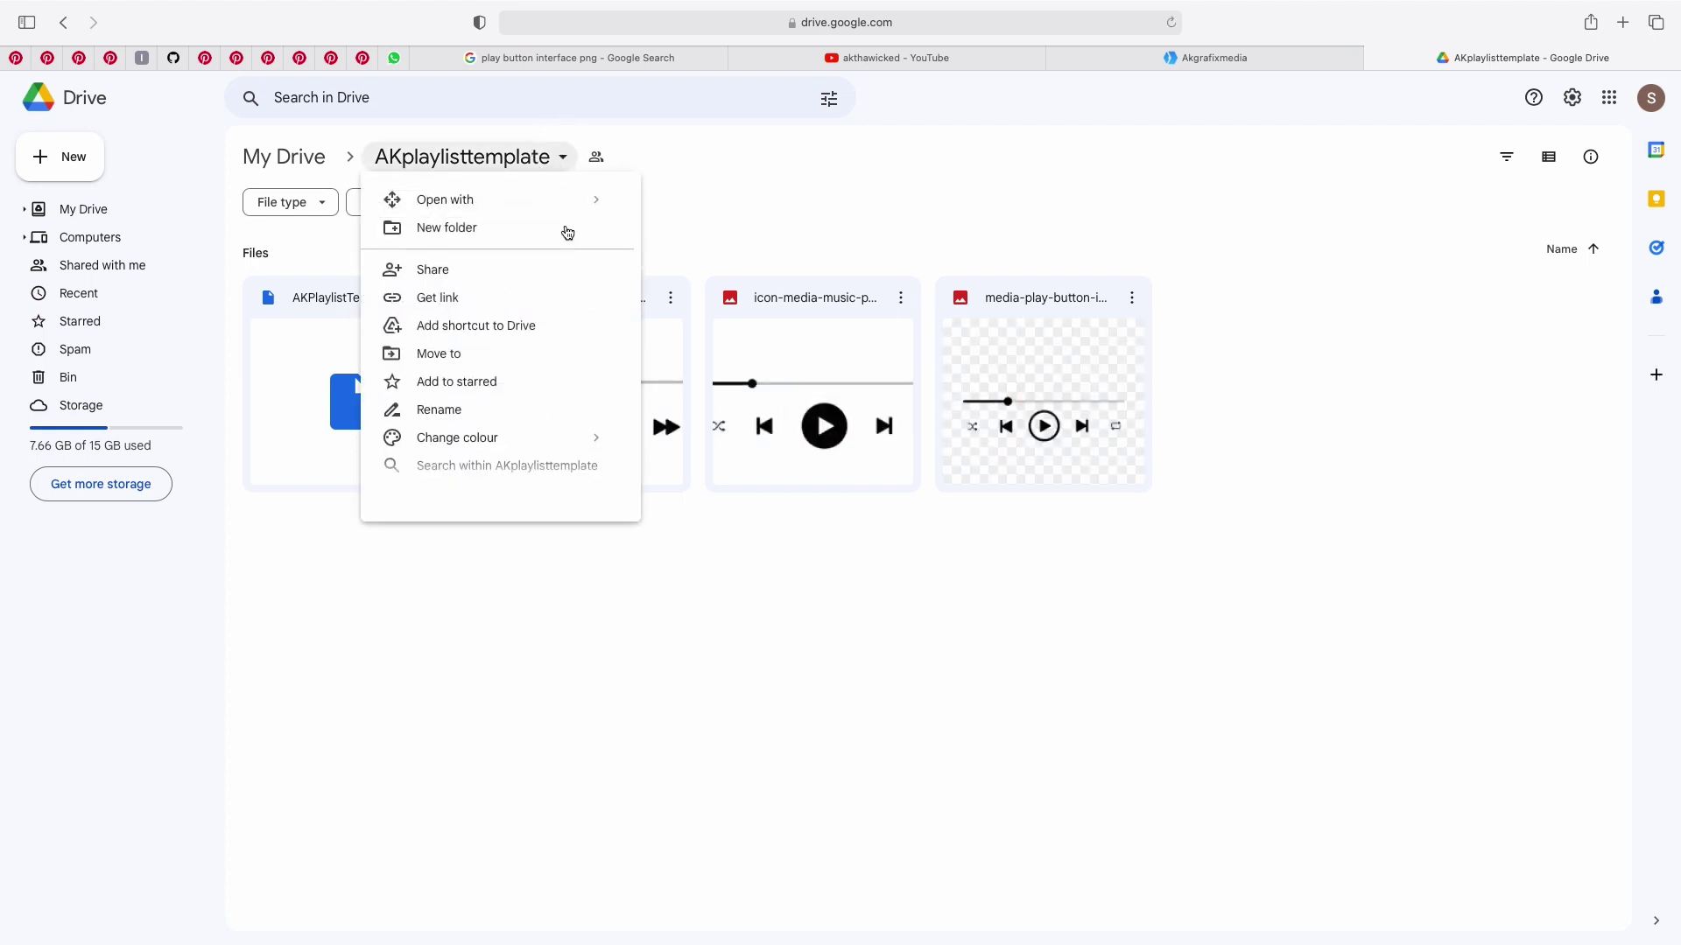
pyautogui.press('Escape')
pyautogui.click(529, 151)
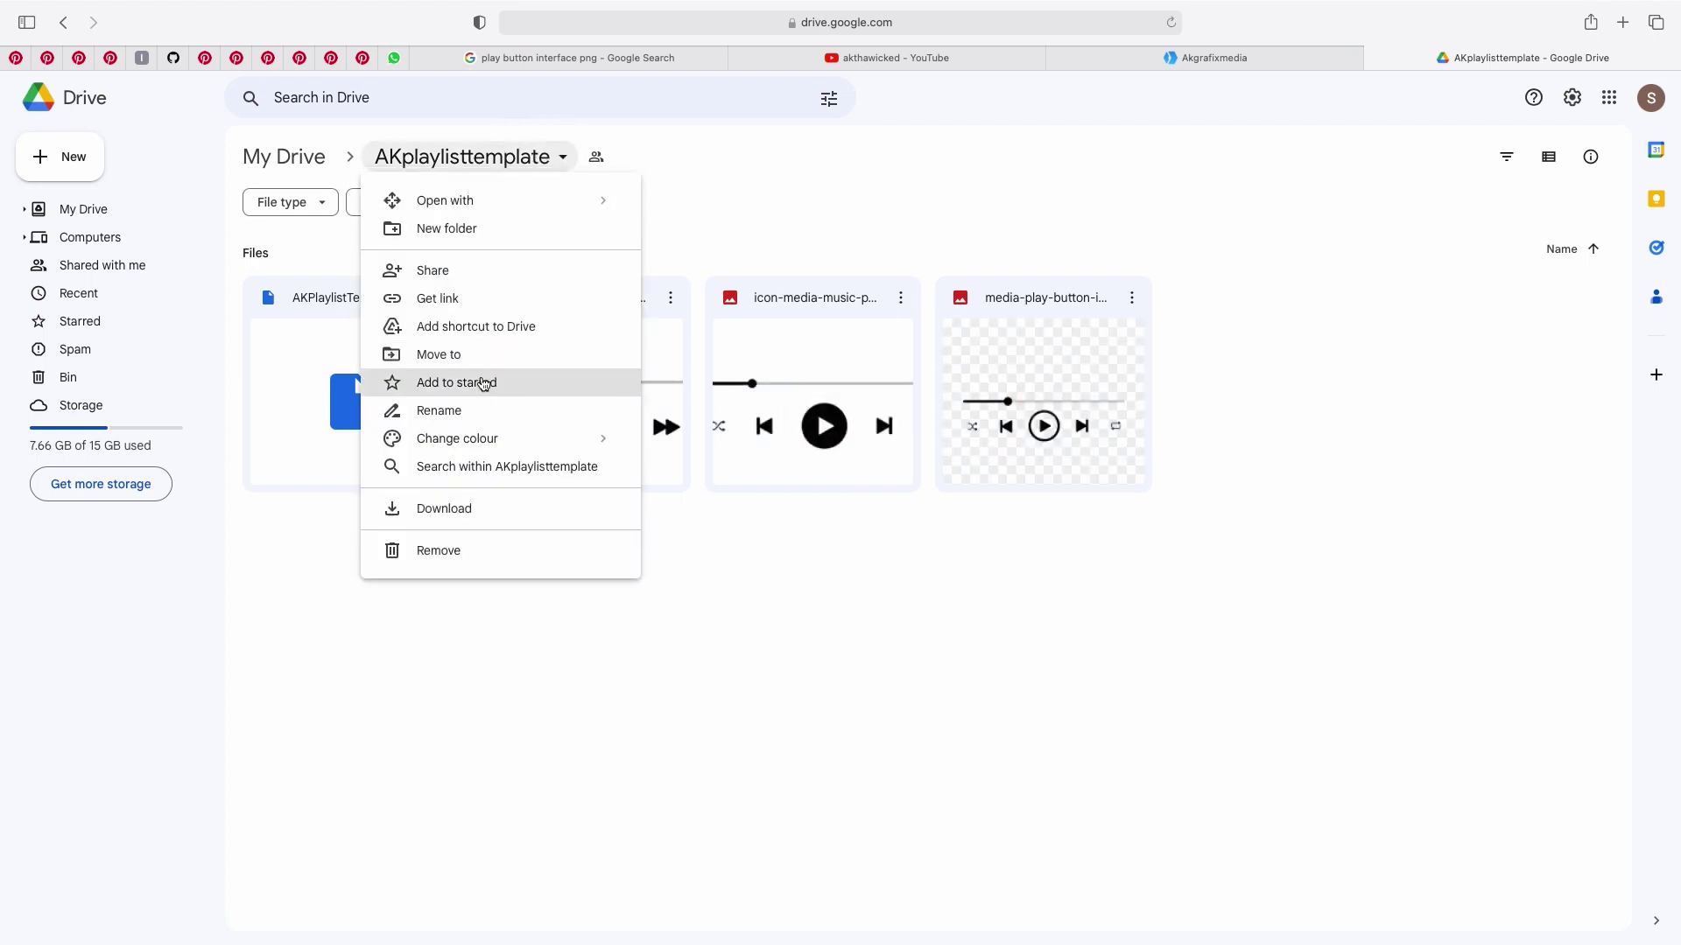
pyautogui.click(787, 663)
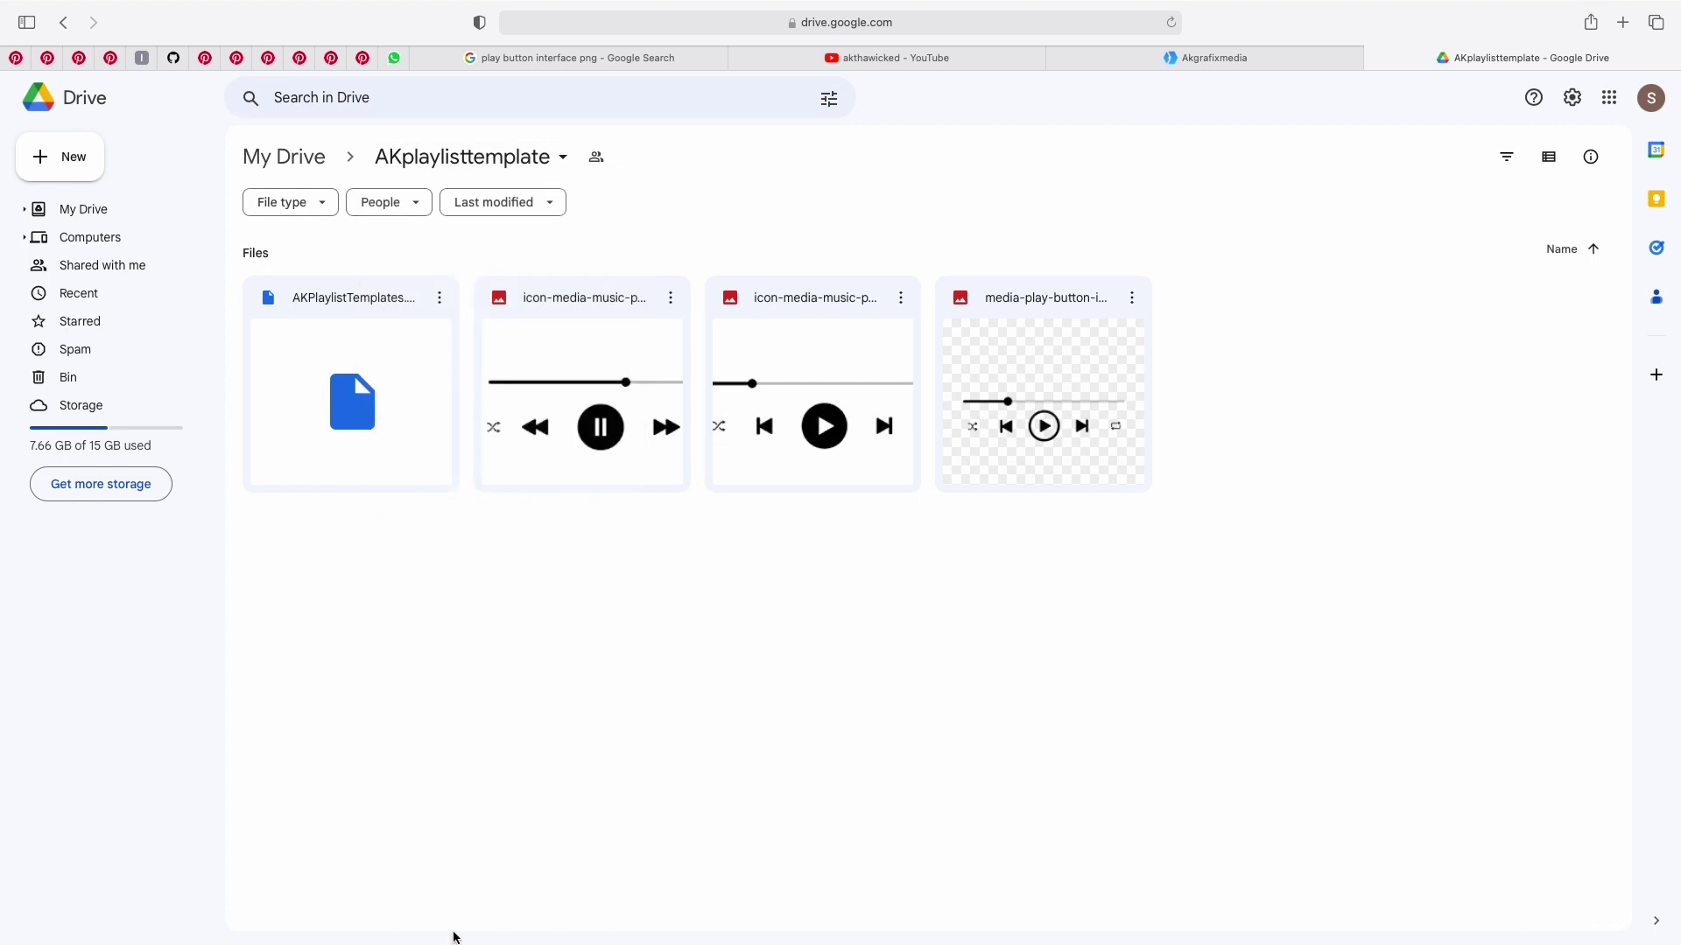
pyautogui.click(90, 887)
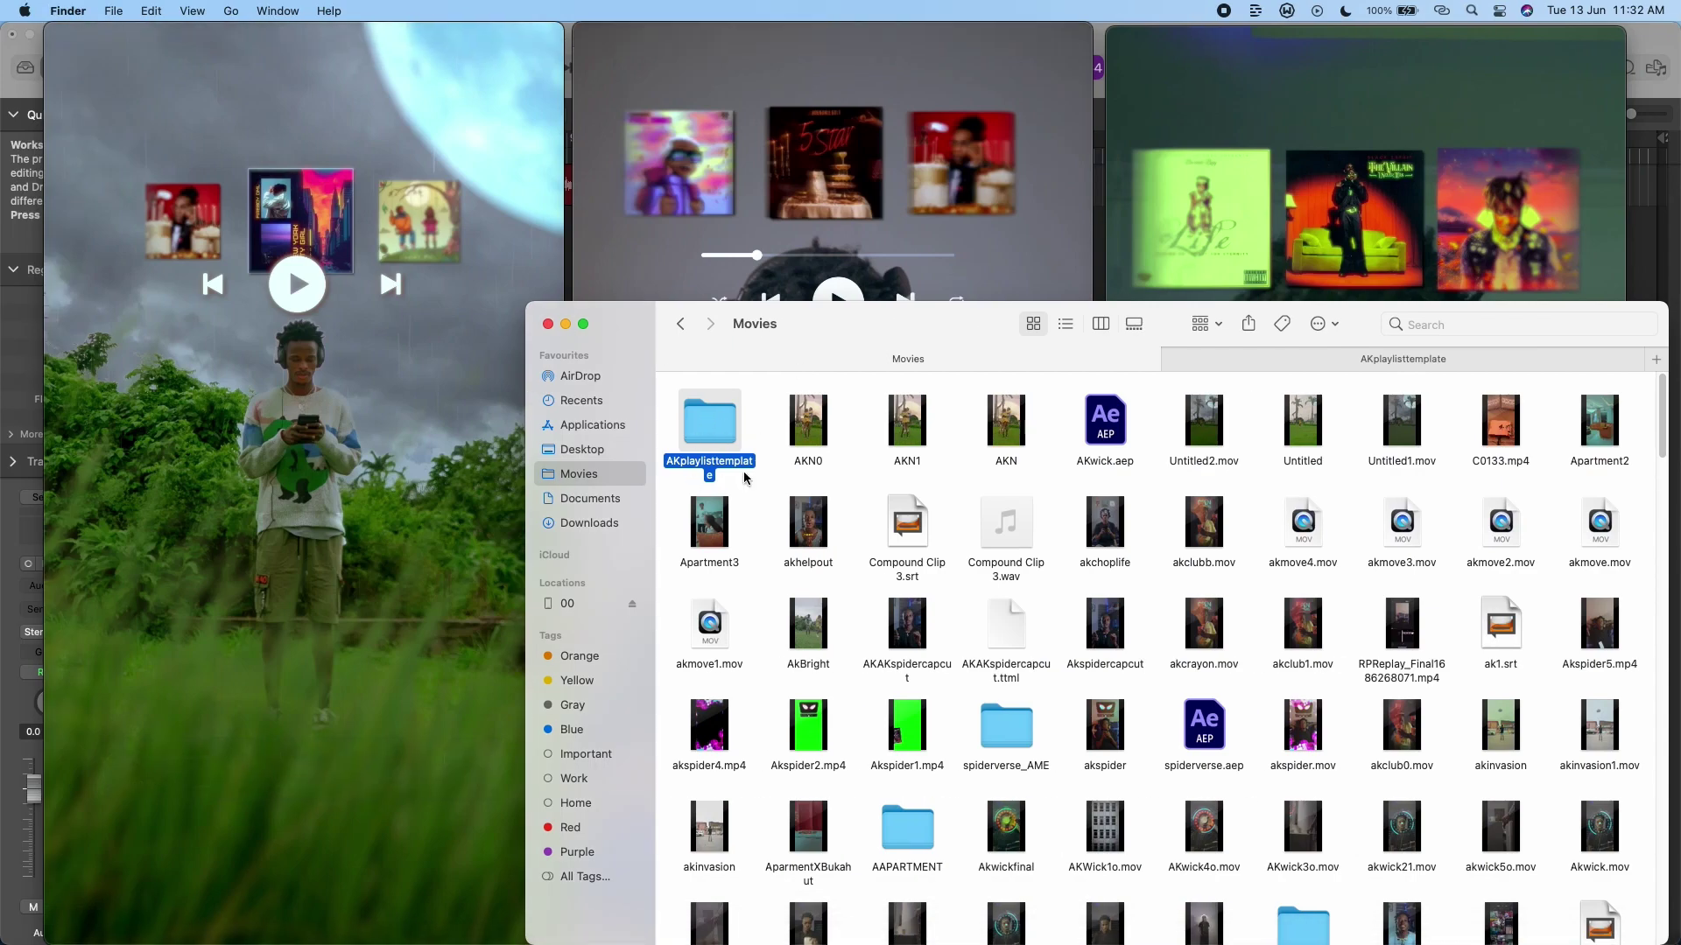
# - Open AKPlaylistTemplates.aep from the AKplaylisttemplate folder in Finder
pyautogui.doubleClick(732, 434)
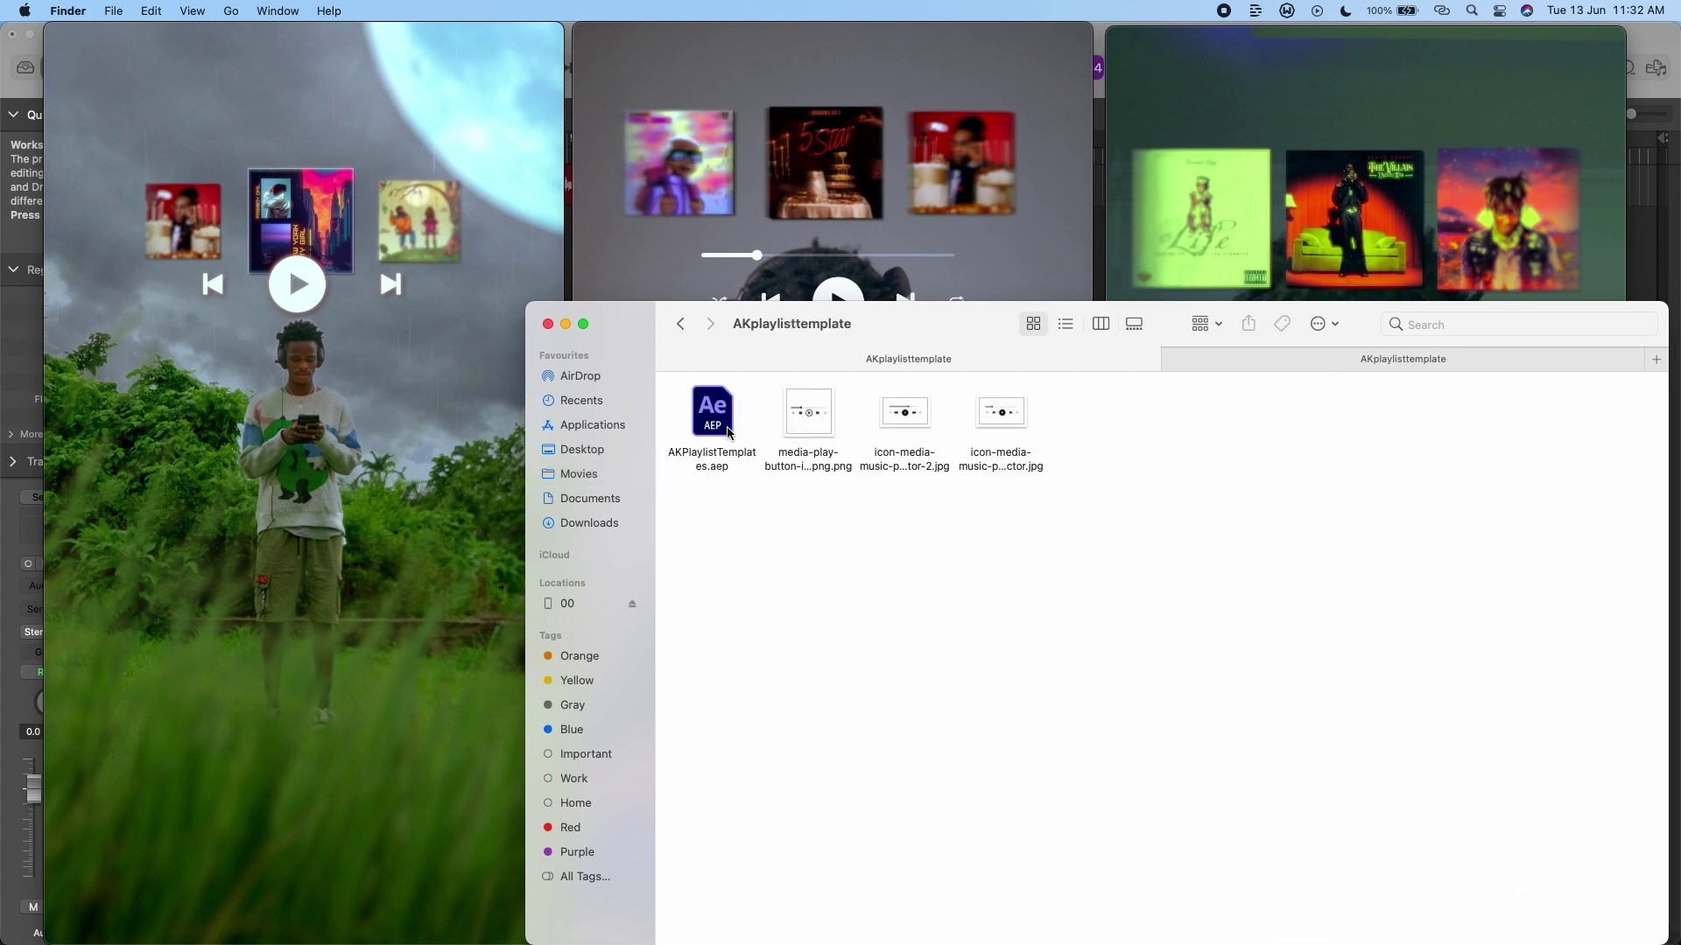
pyautogui.doubleClick(727, 431)
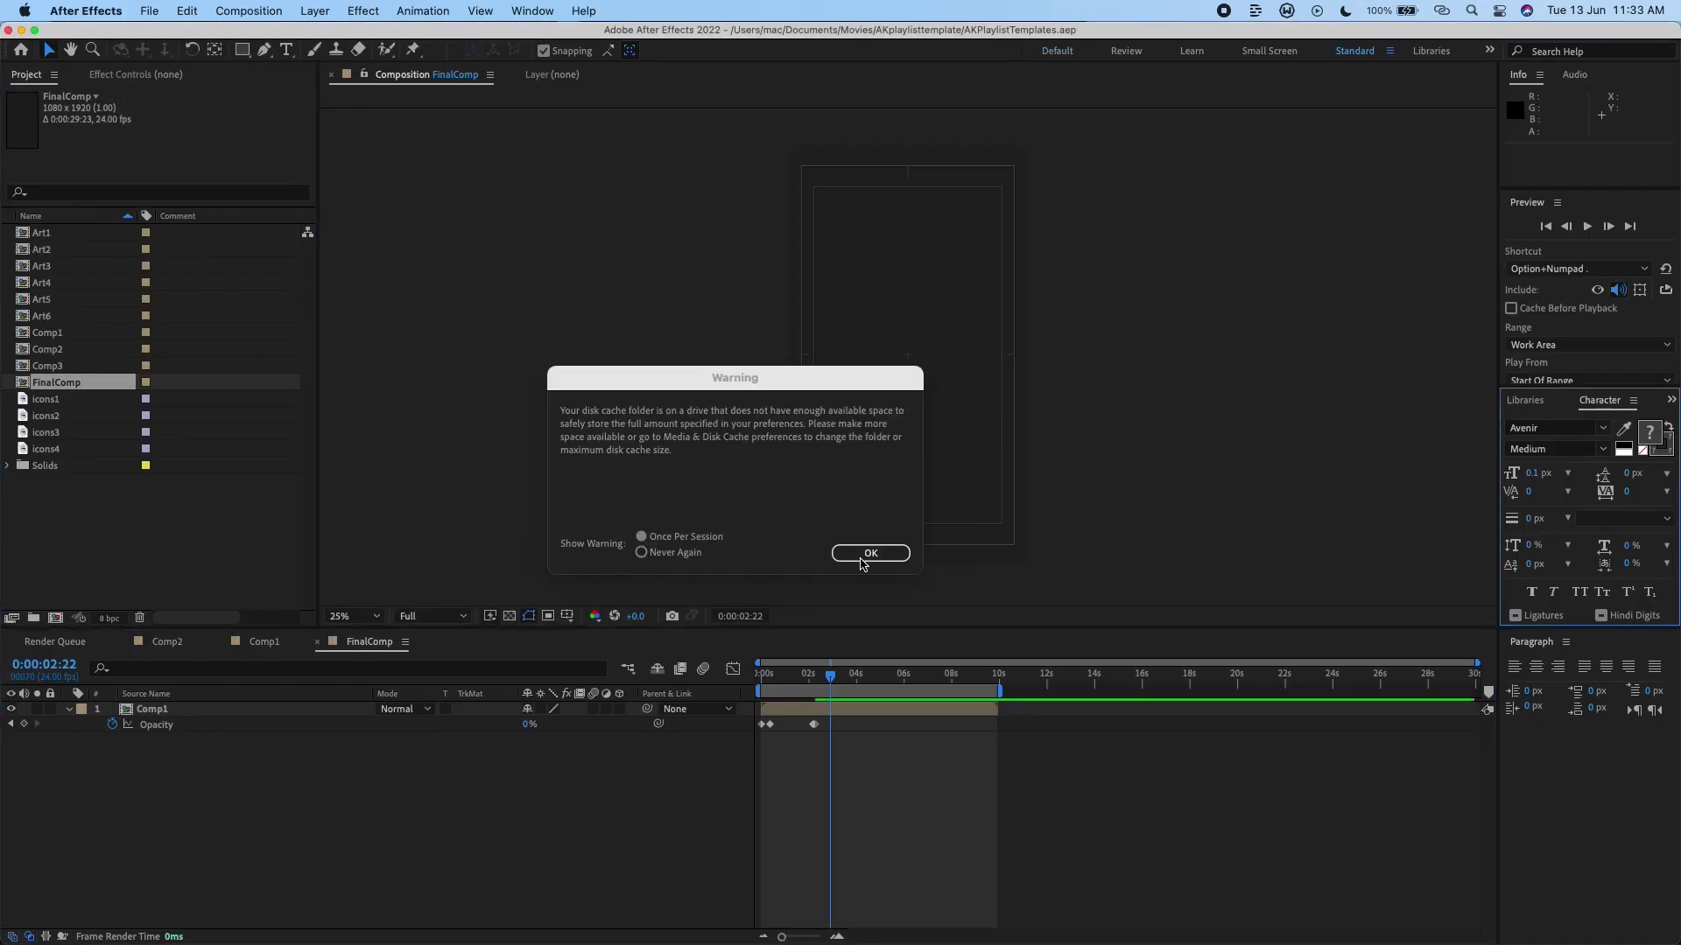
# - Dismiss the disk cache warning and preview FinalComp from the start, collapsing Comp1
pyautogui.click(864, 558)
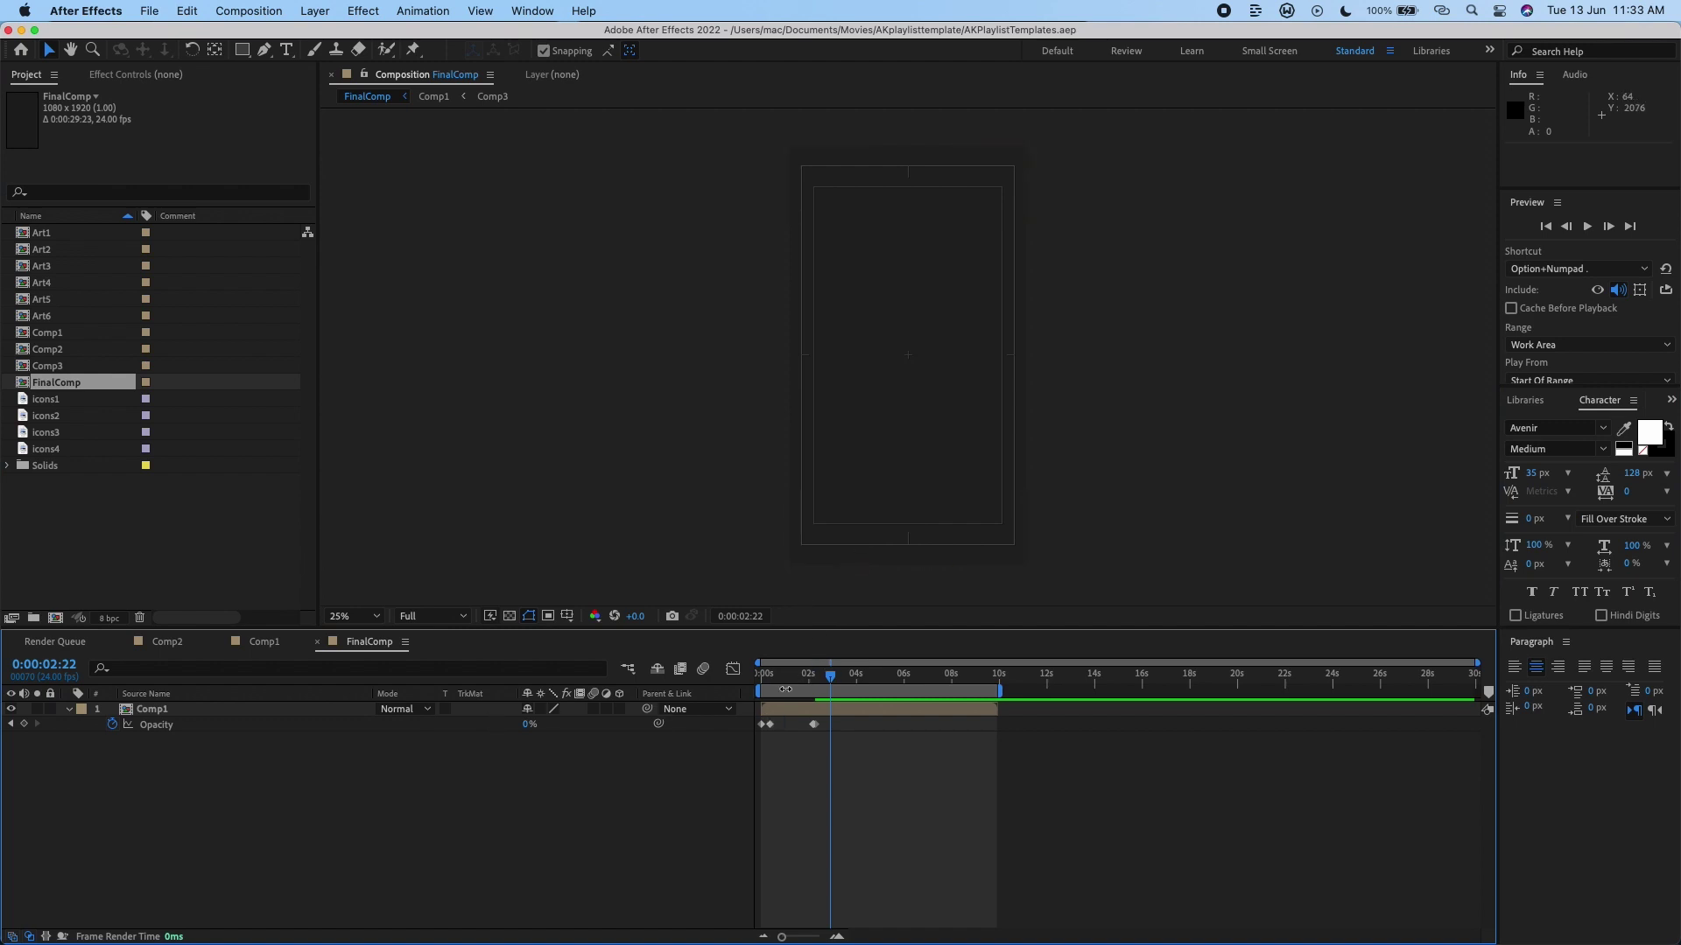
pyautogui.press('Home')
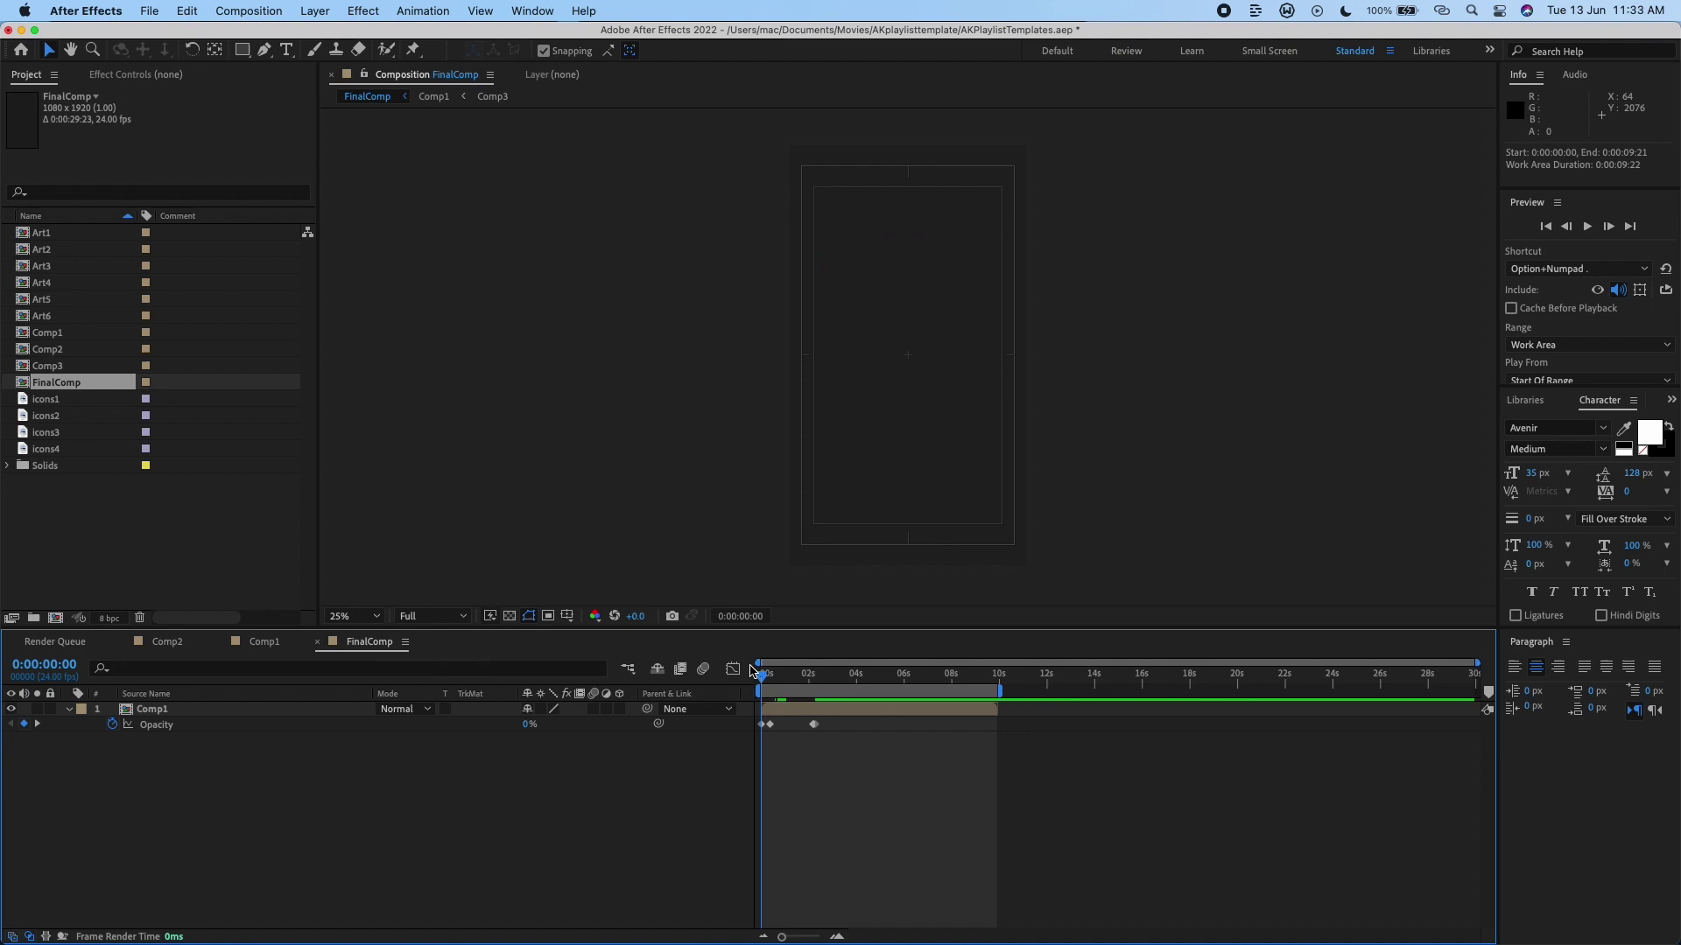
pyautogui.press('space')
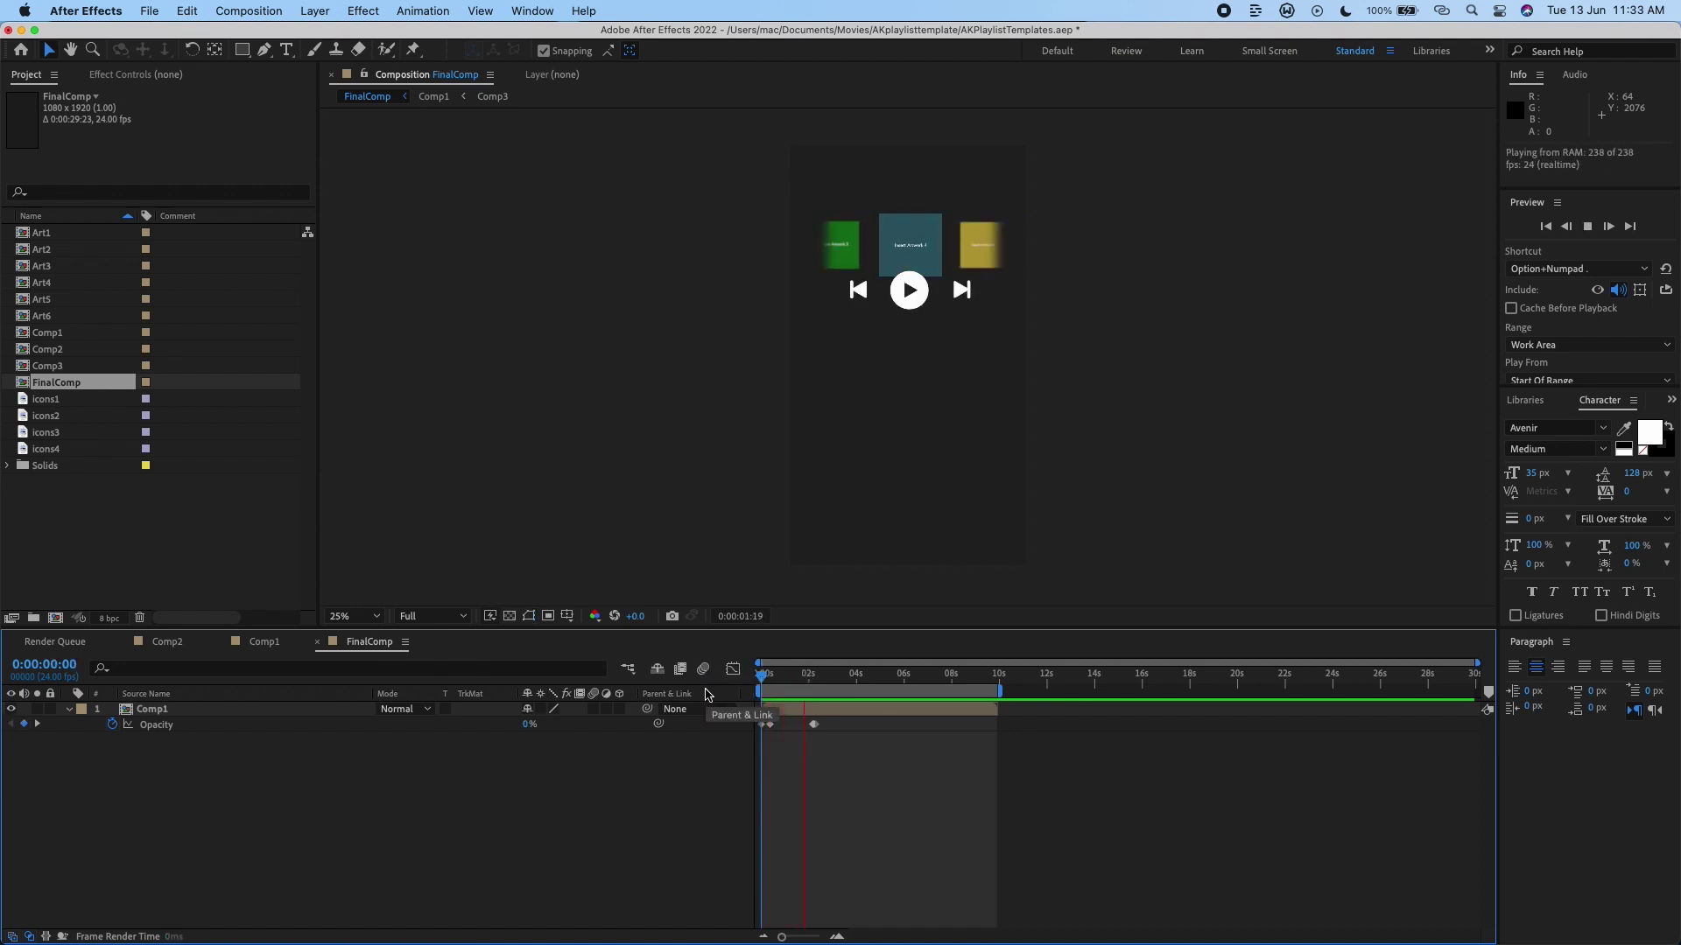
pyautogui.press('space')
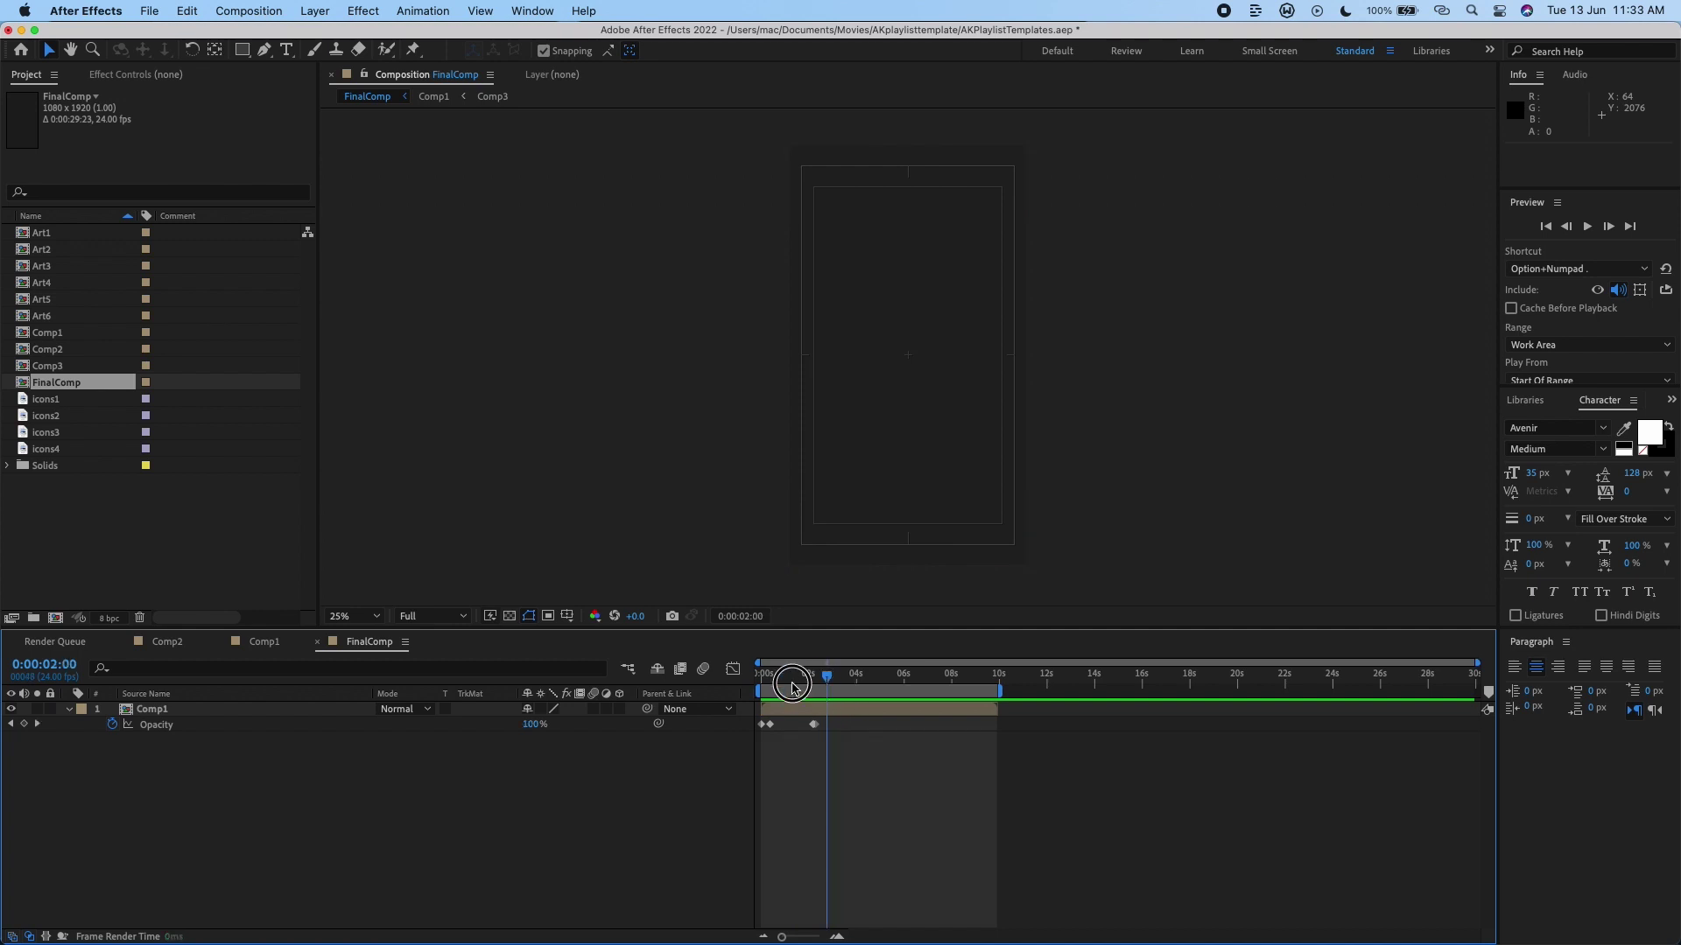
pyautogui.press('space')
pyautogui.press('space')
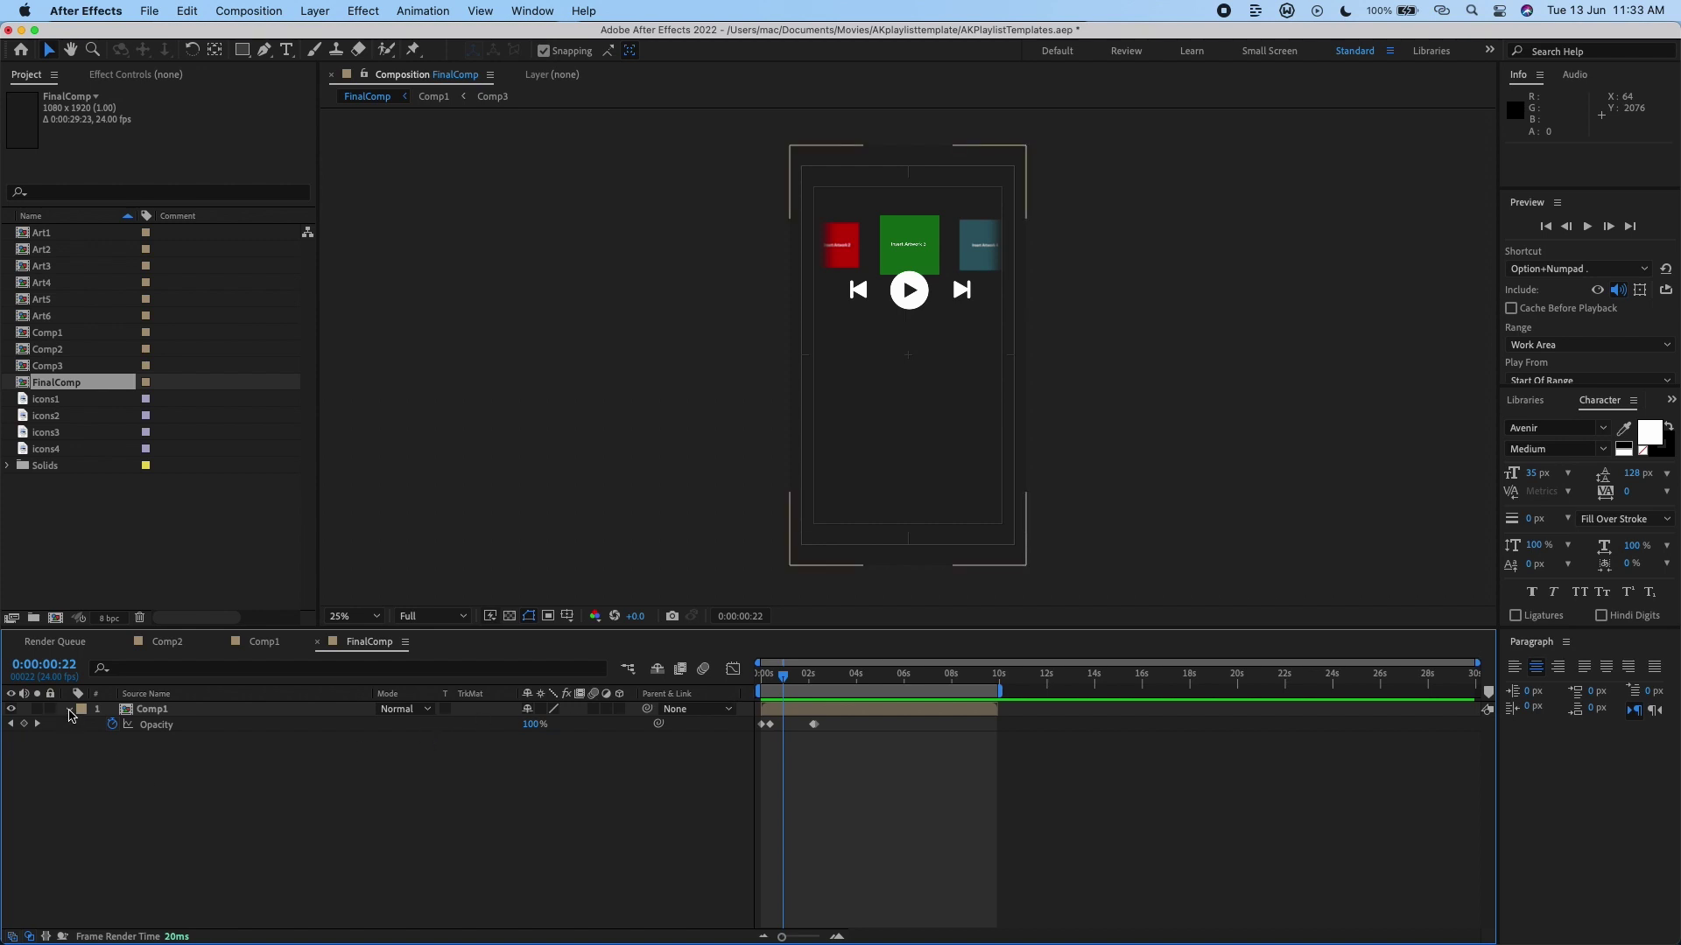
pyautogui.click(69, 711)
# - Preview Comp2, then open the Artwork1 placeholder comp Art2
pyautogui.doubleClick(49, 349)
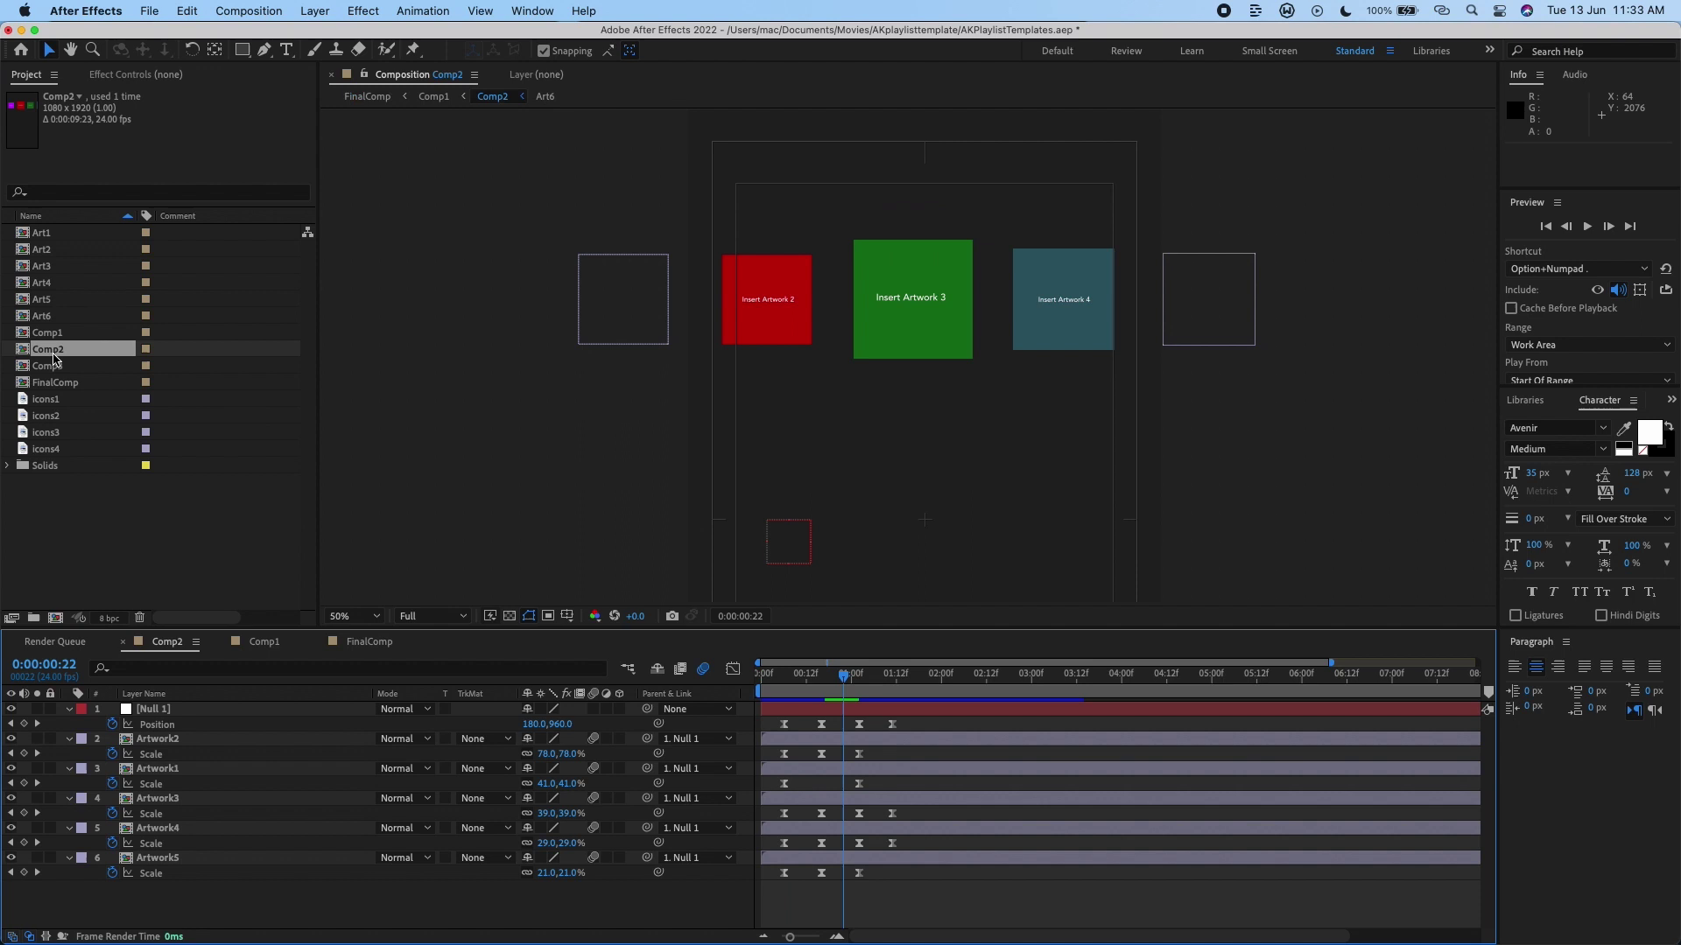
pyautogui.press('space')
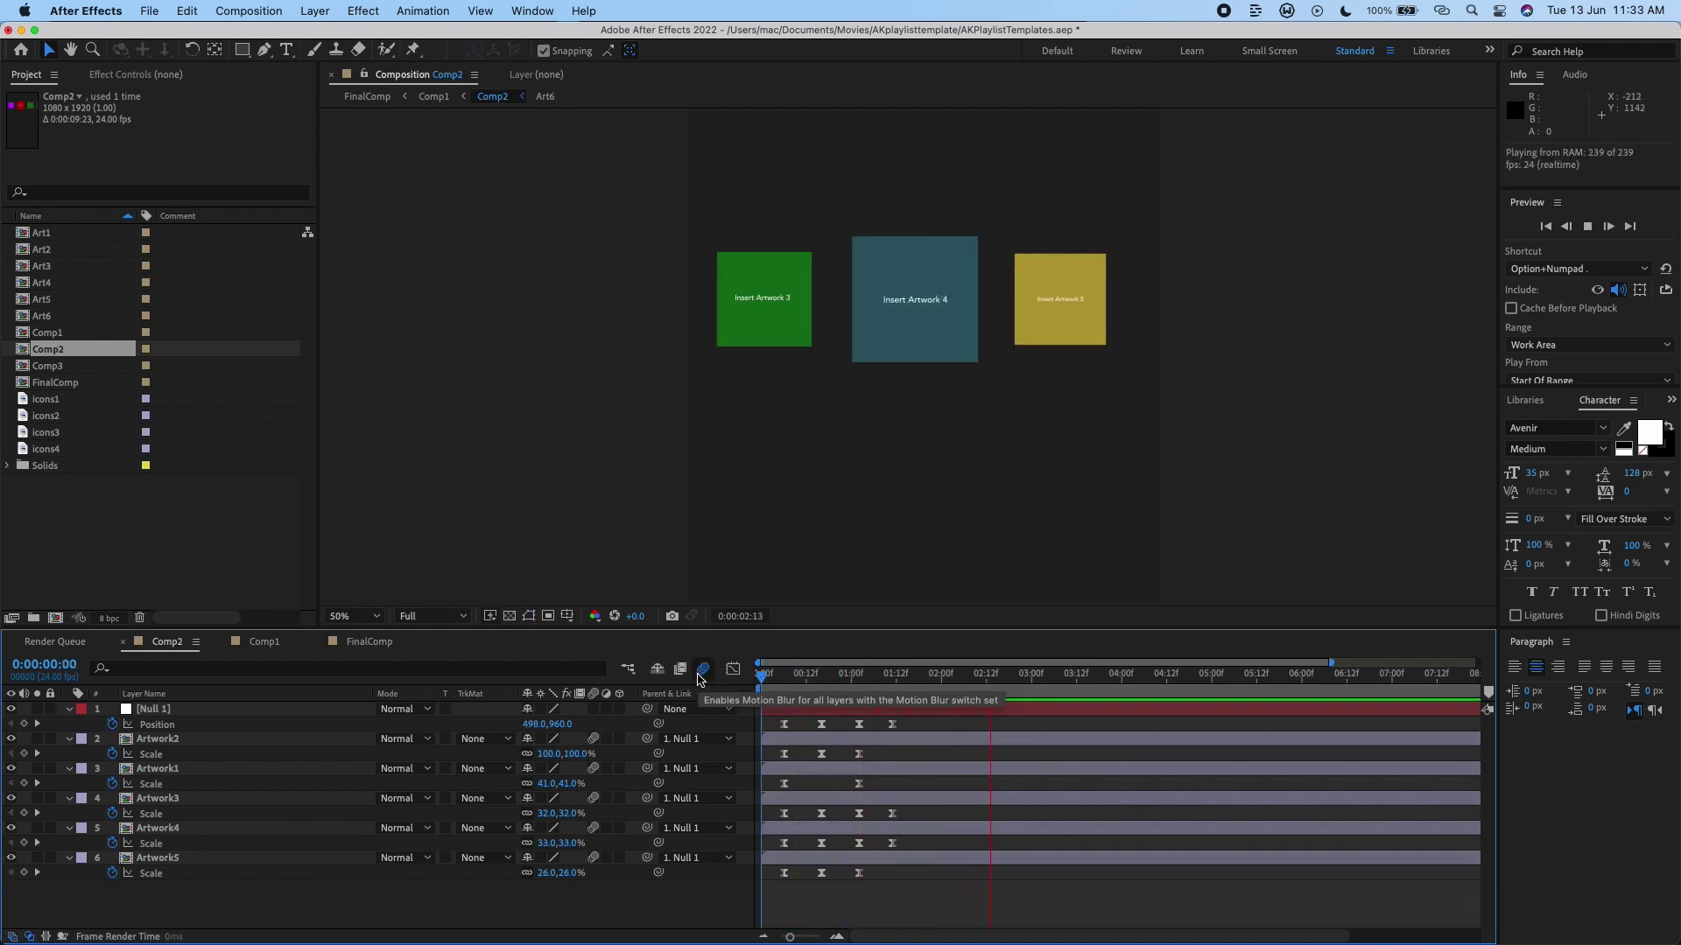
pyautogui.press('space')
pyautogui.press('Home')
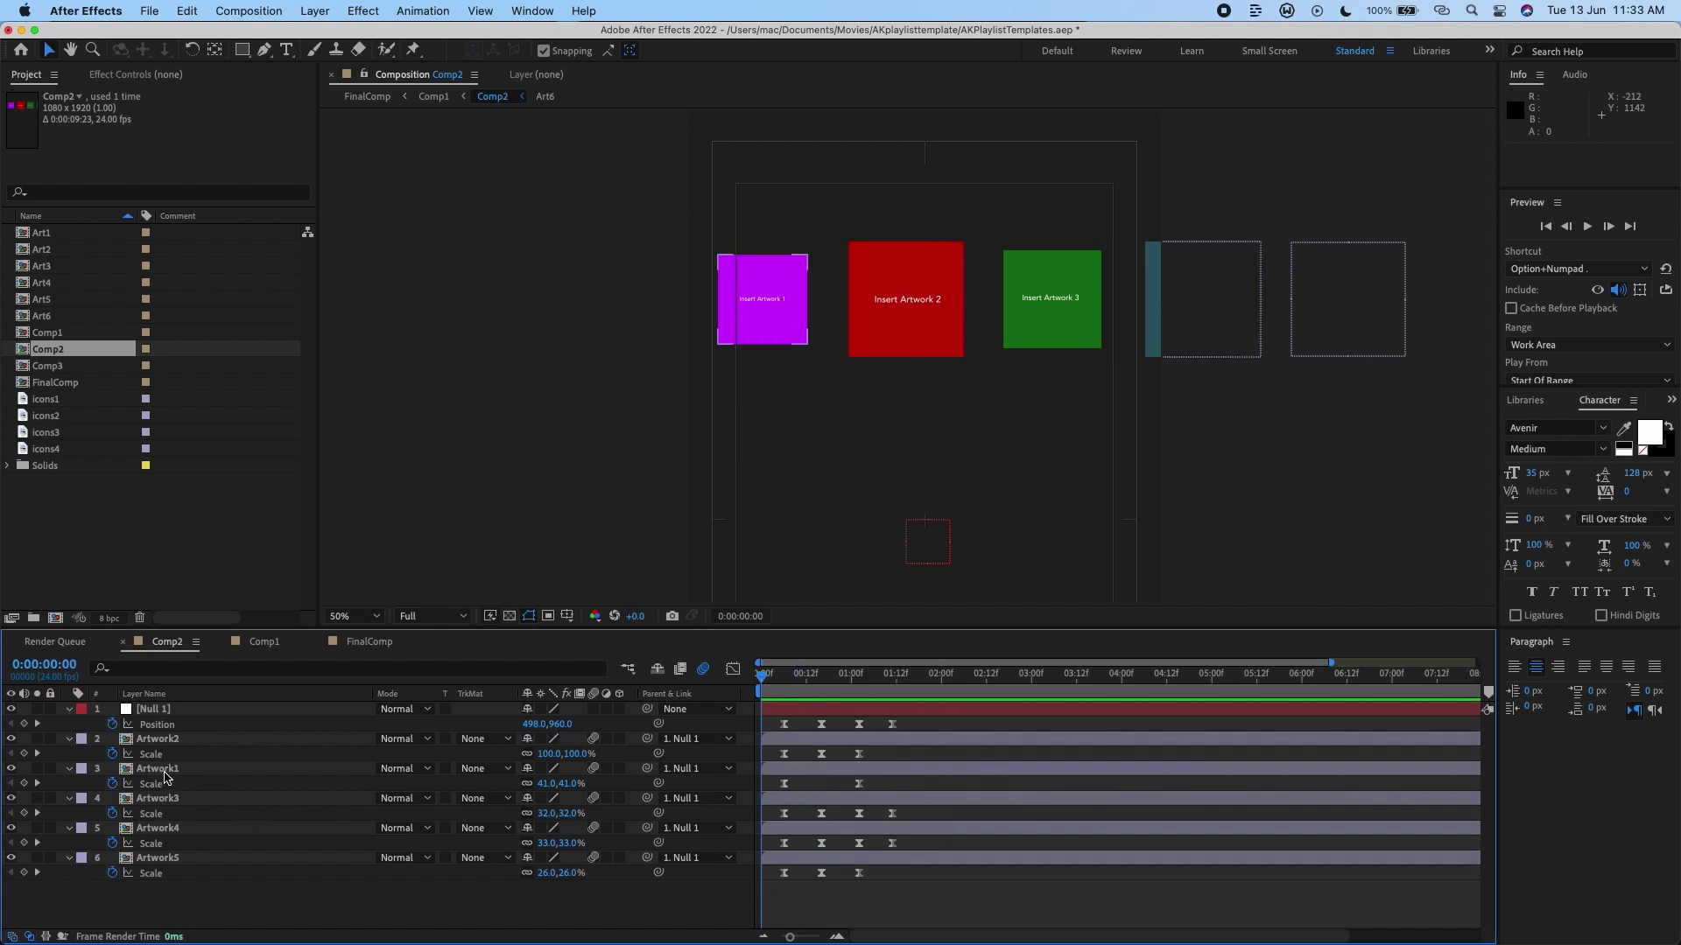
pyautogui.doubleClick(164, 773)
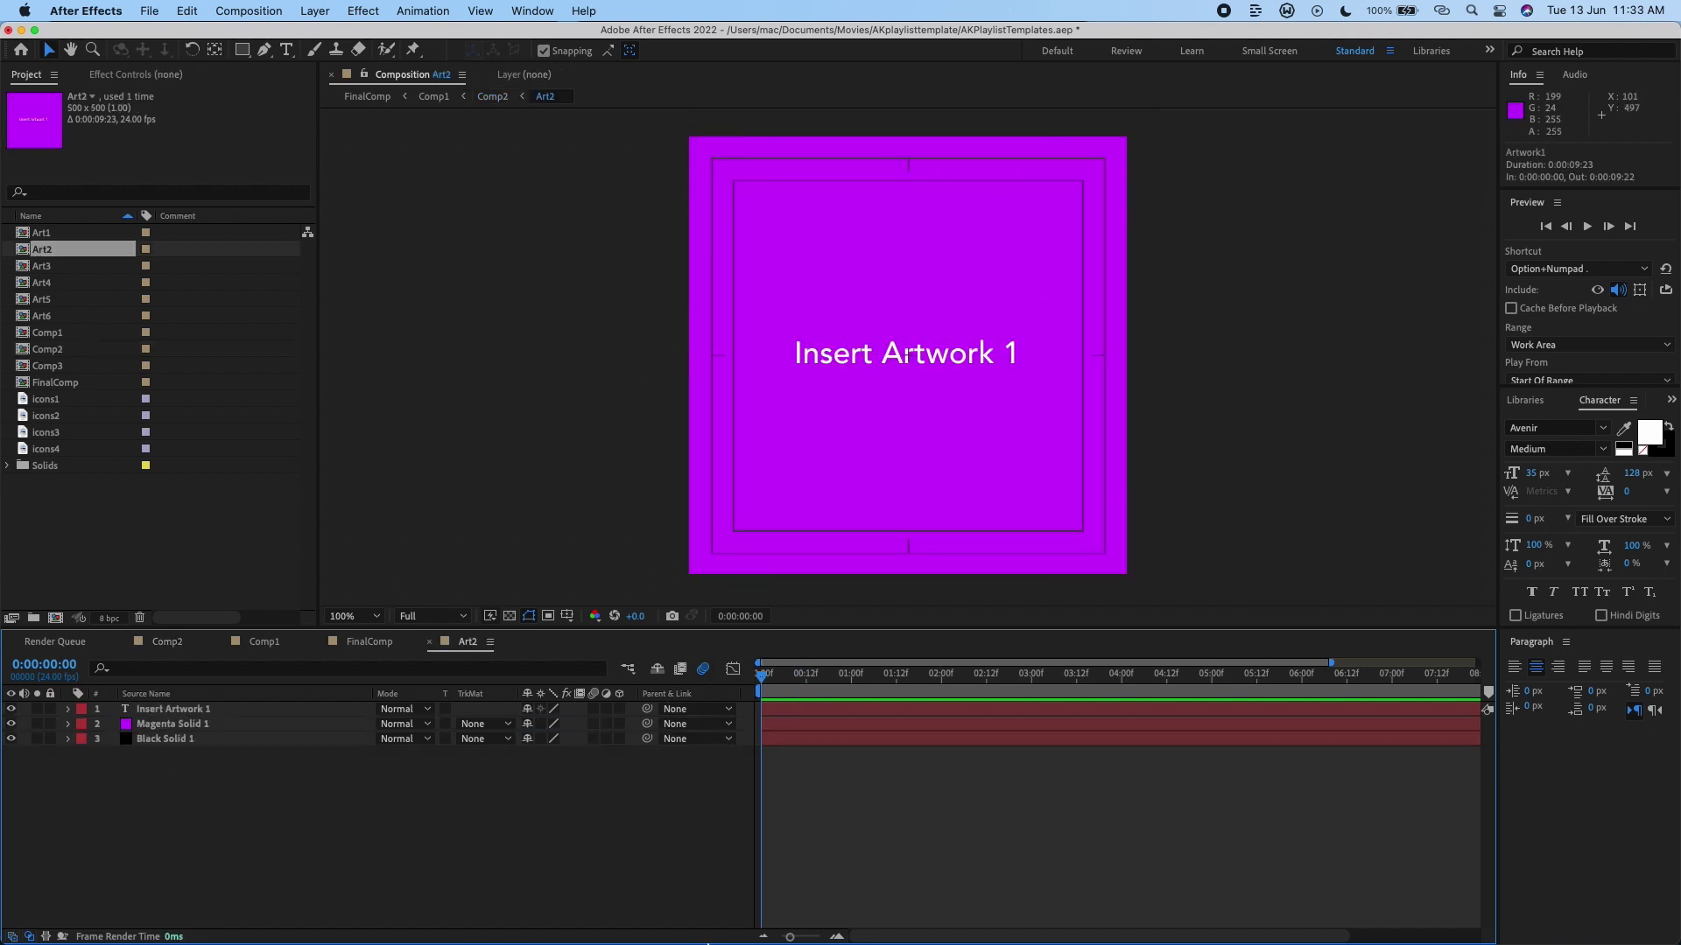
# - Show the Downloads folder in Finder alongside After Effects
pyautogui.moveTo(7, 929)
pyautogui.click(68, 911)
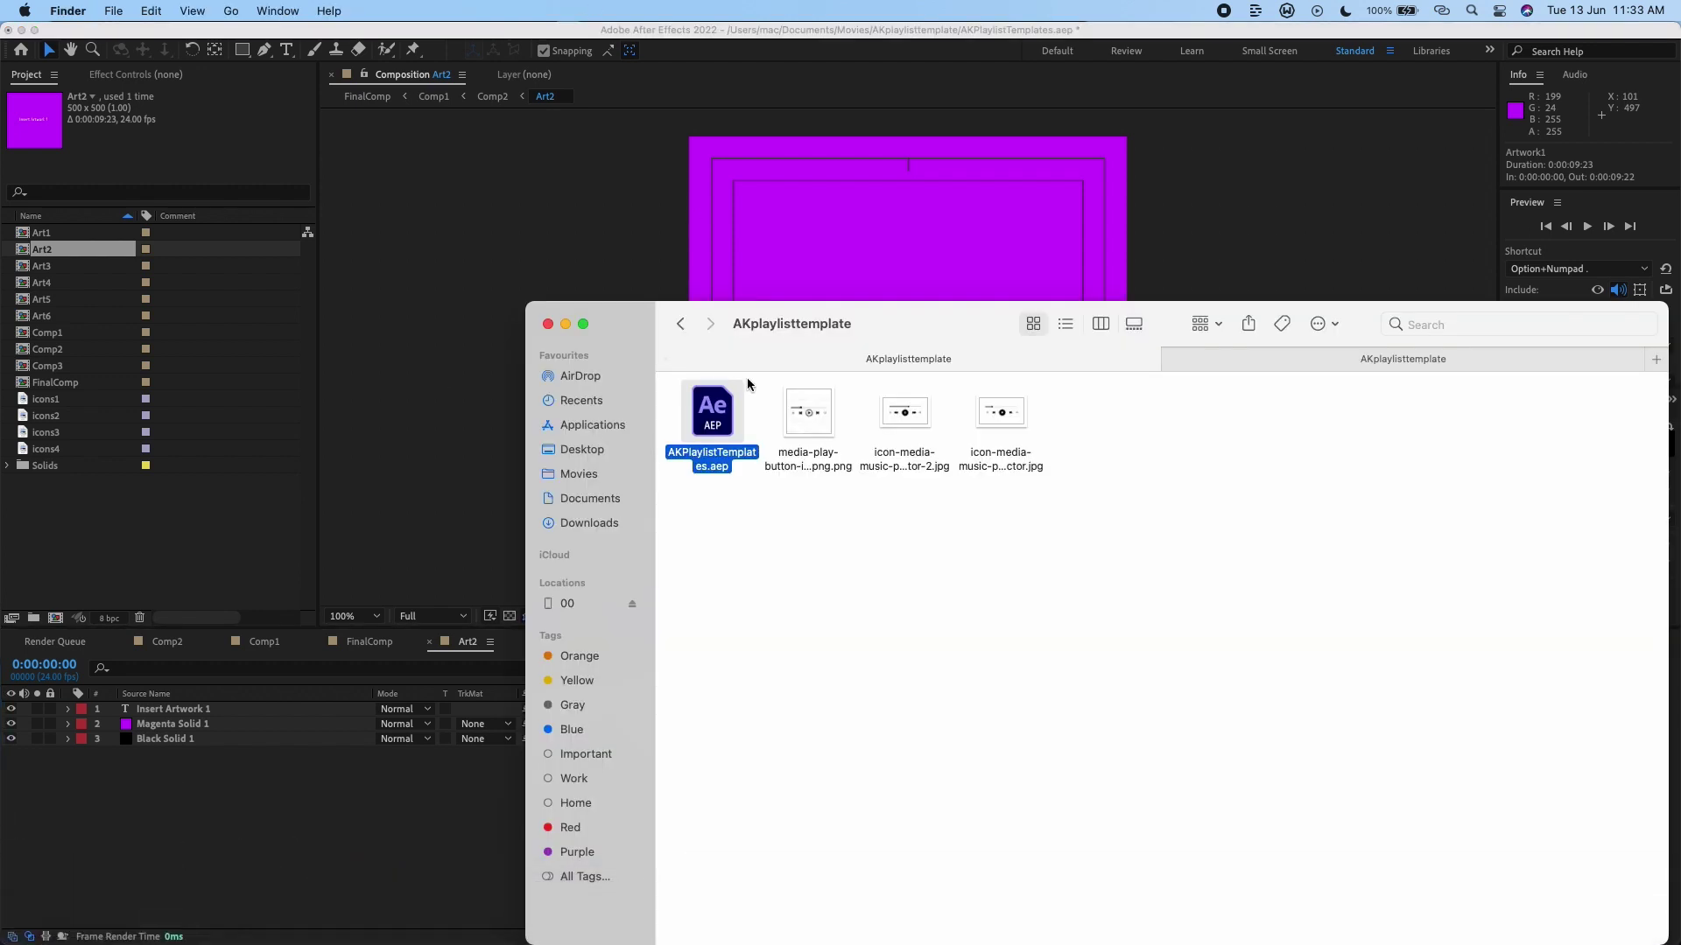
pyautogui.click(595, 455)
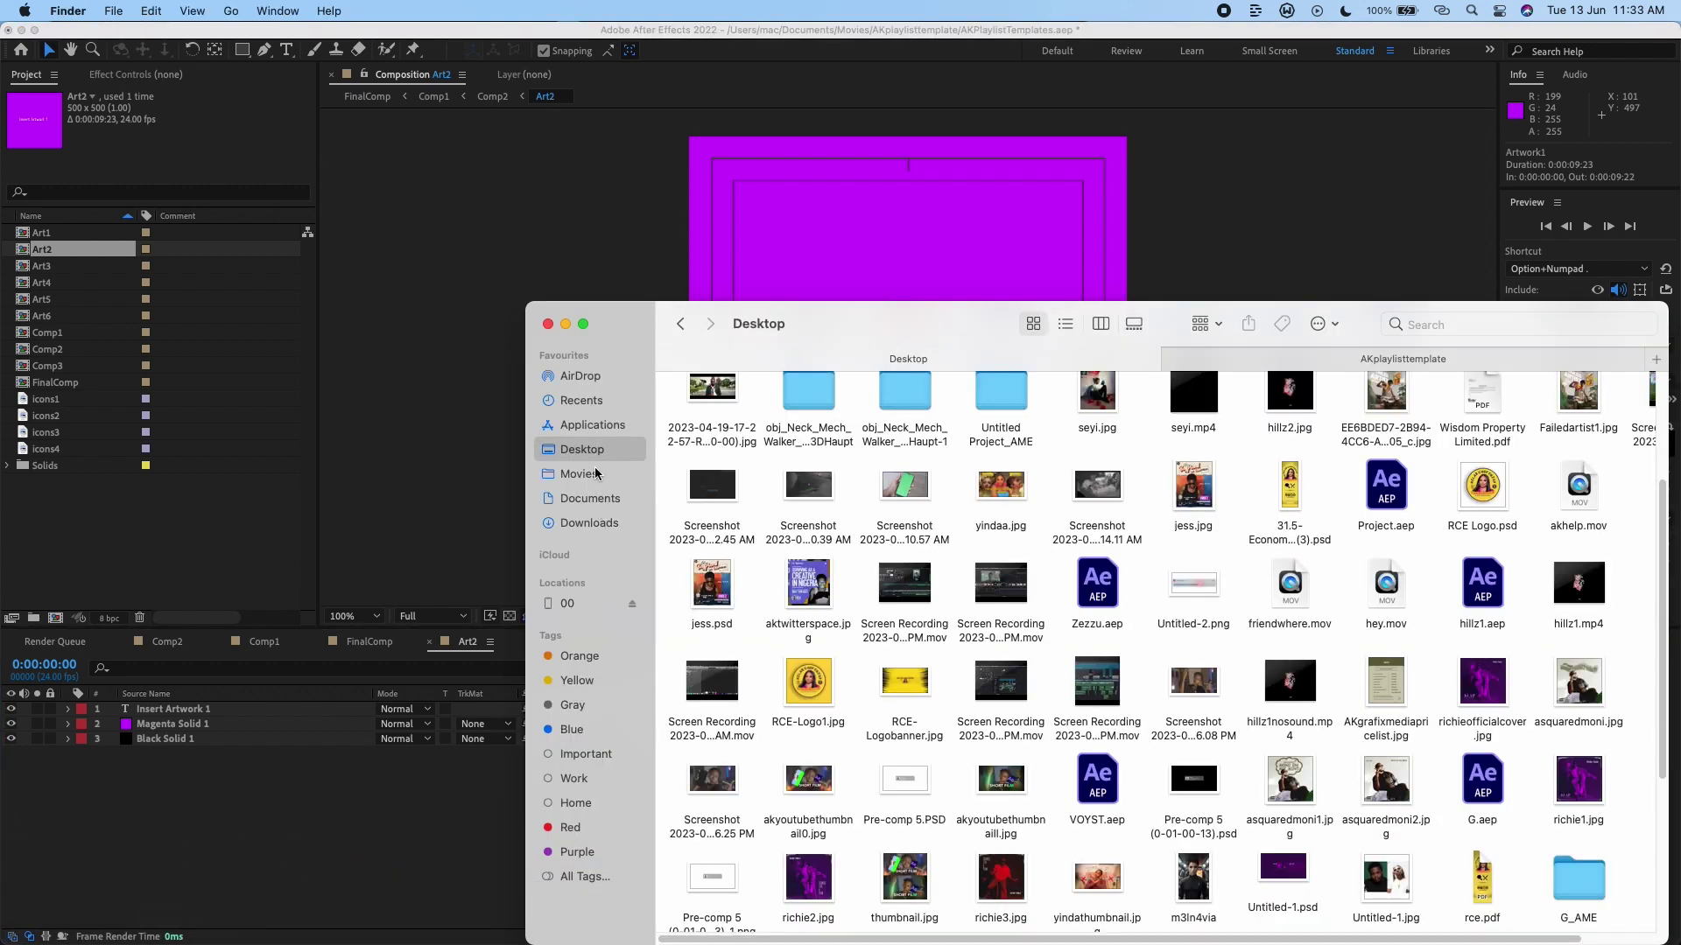
pyautogui.click(590, 524)
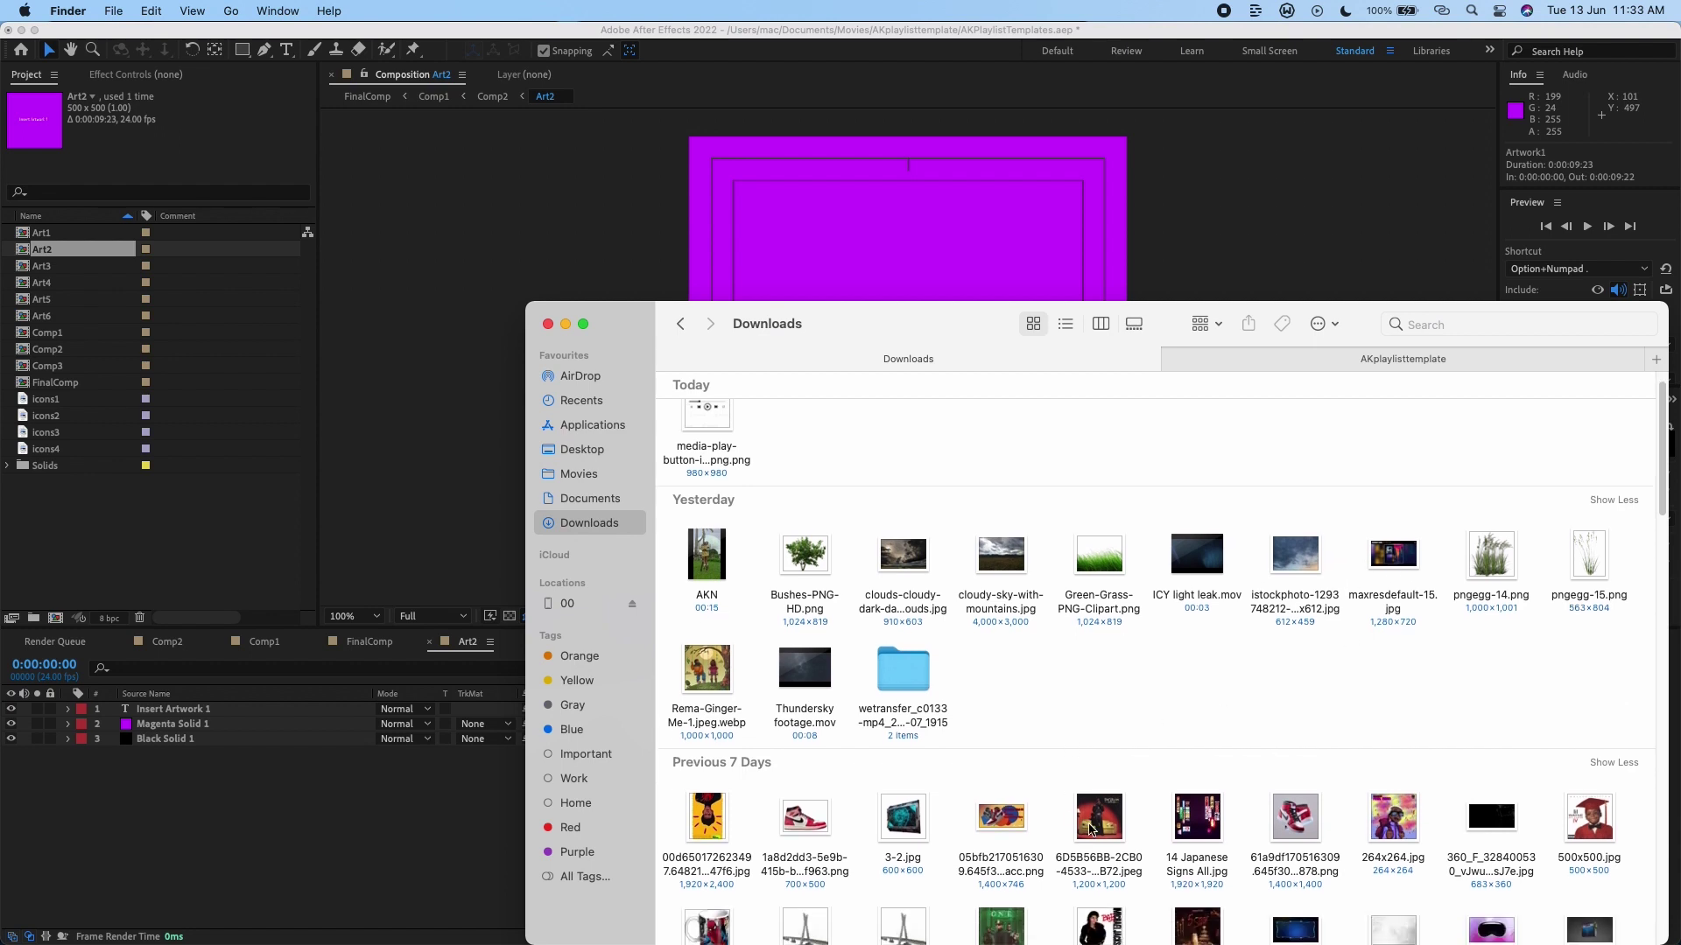
# - Add The Villain cover to Art2, scale it to 42%, and view Comp1
pyautogui.moveTo(1100, 847); pyautogui.dragTo(431, 667)
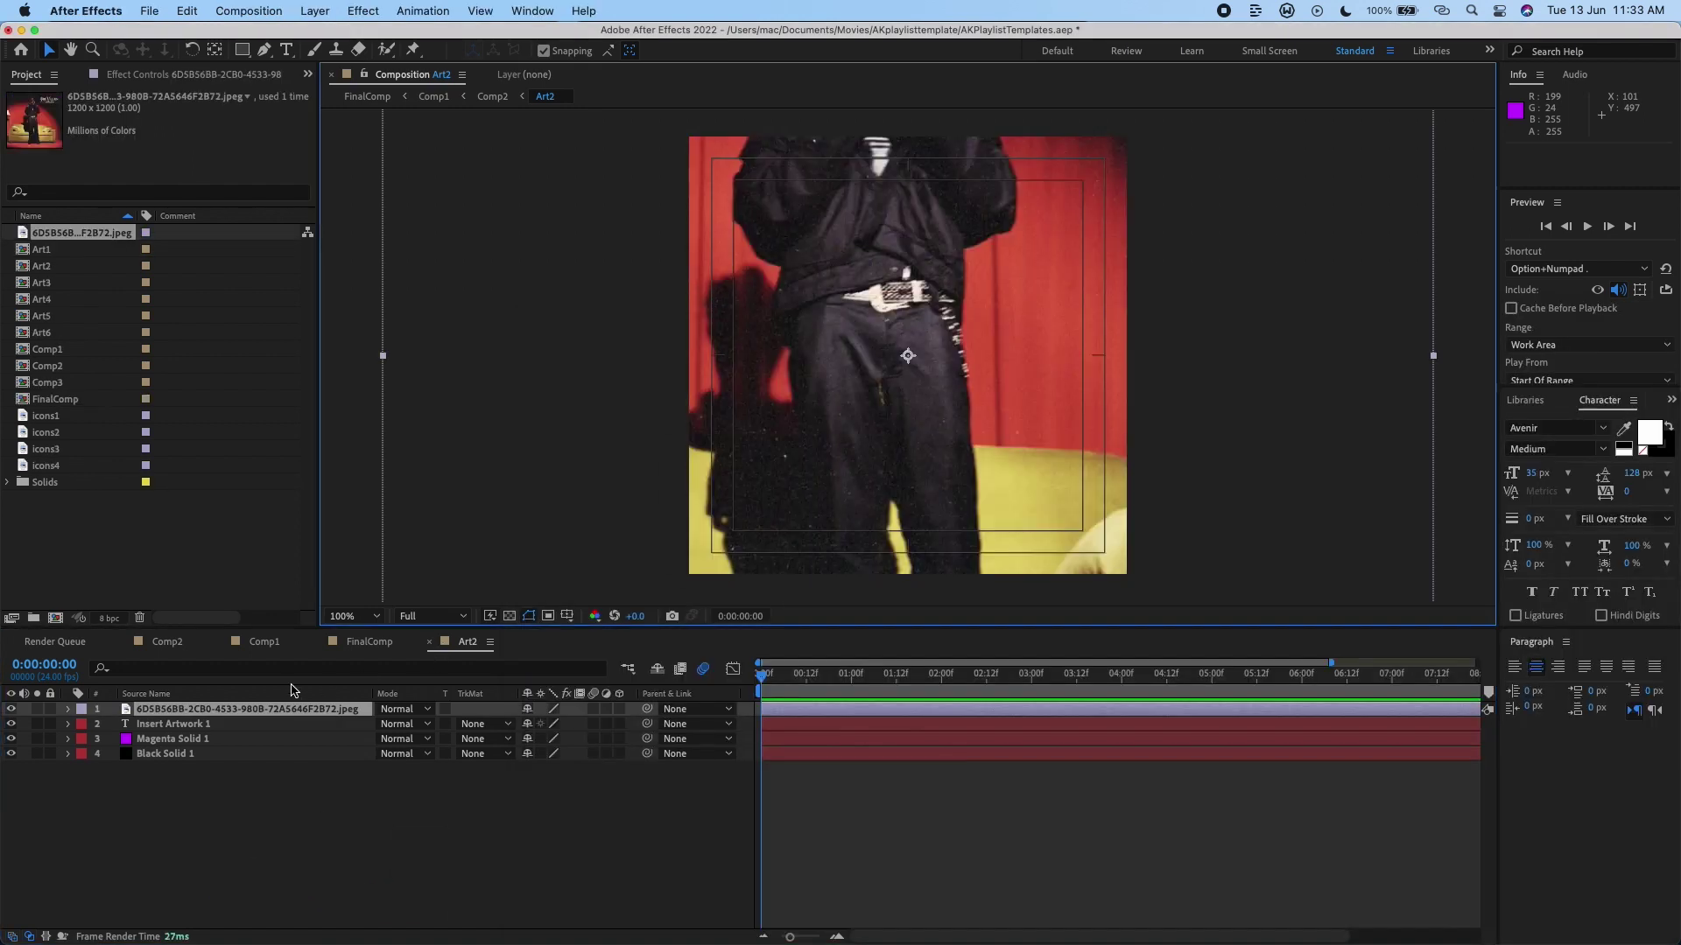
pyautogui.press('s')
pyautogui.moveTo(550, 724); pyautogui.dragTo(500, 726)
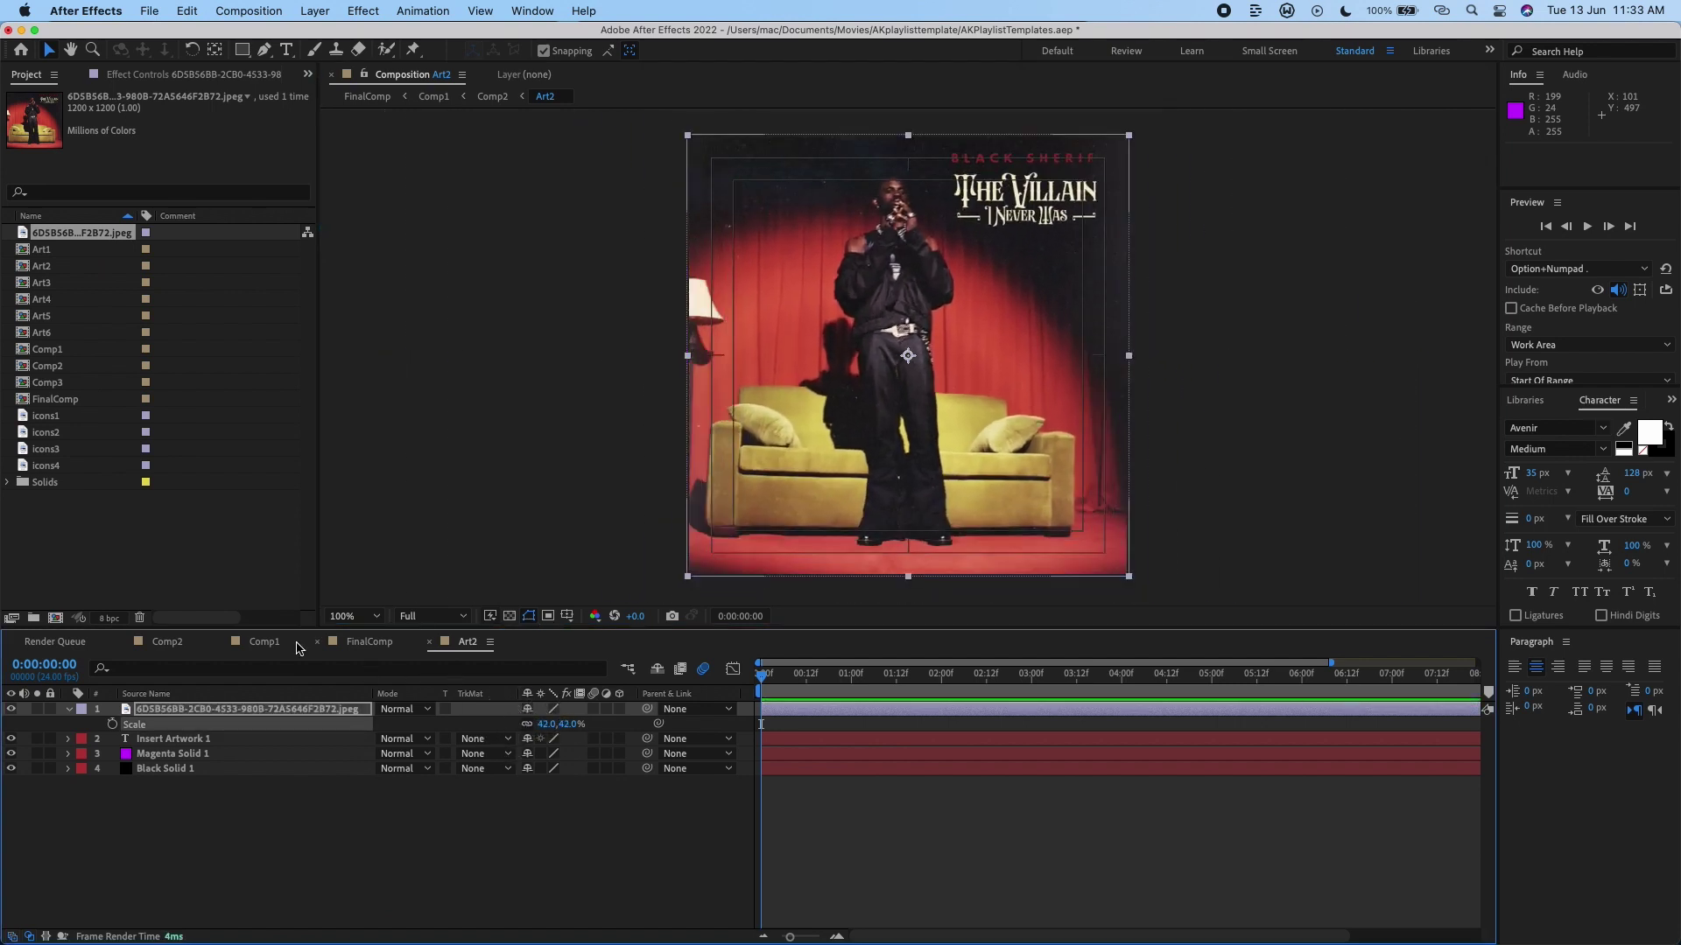
pyautogui.click(262, 642)
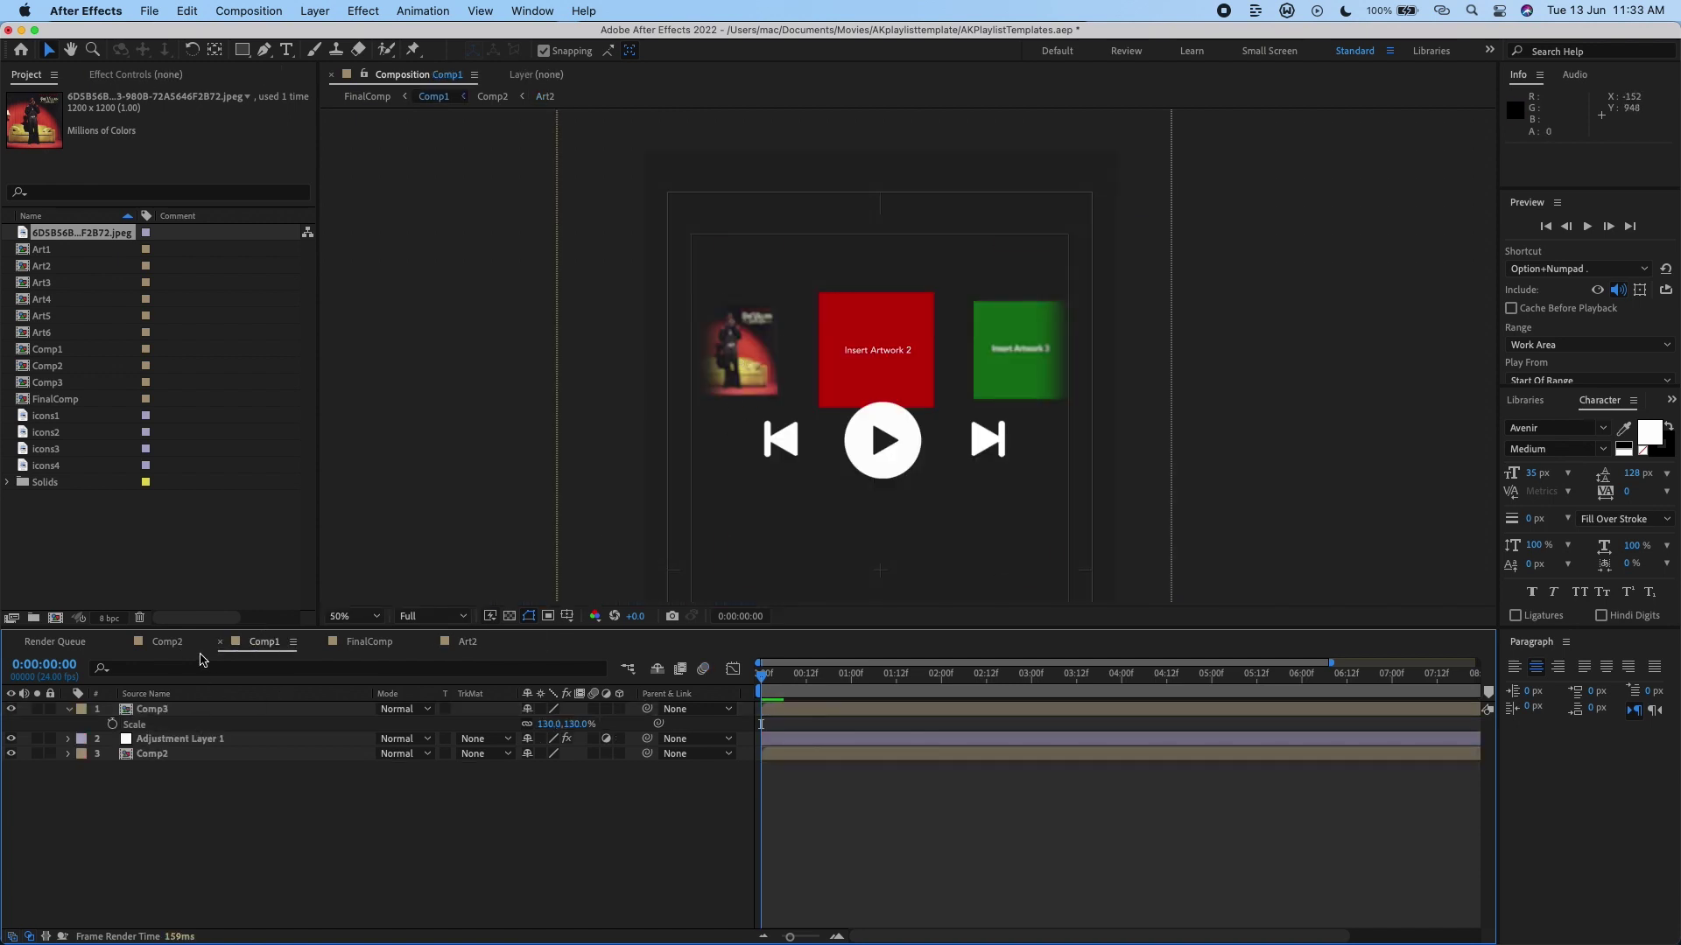
# - Place the Feel Good cover 264x264.jpg into the Artwork2 precomp Art5
pyautogui.click(167, 642)
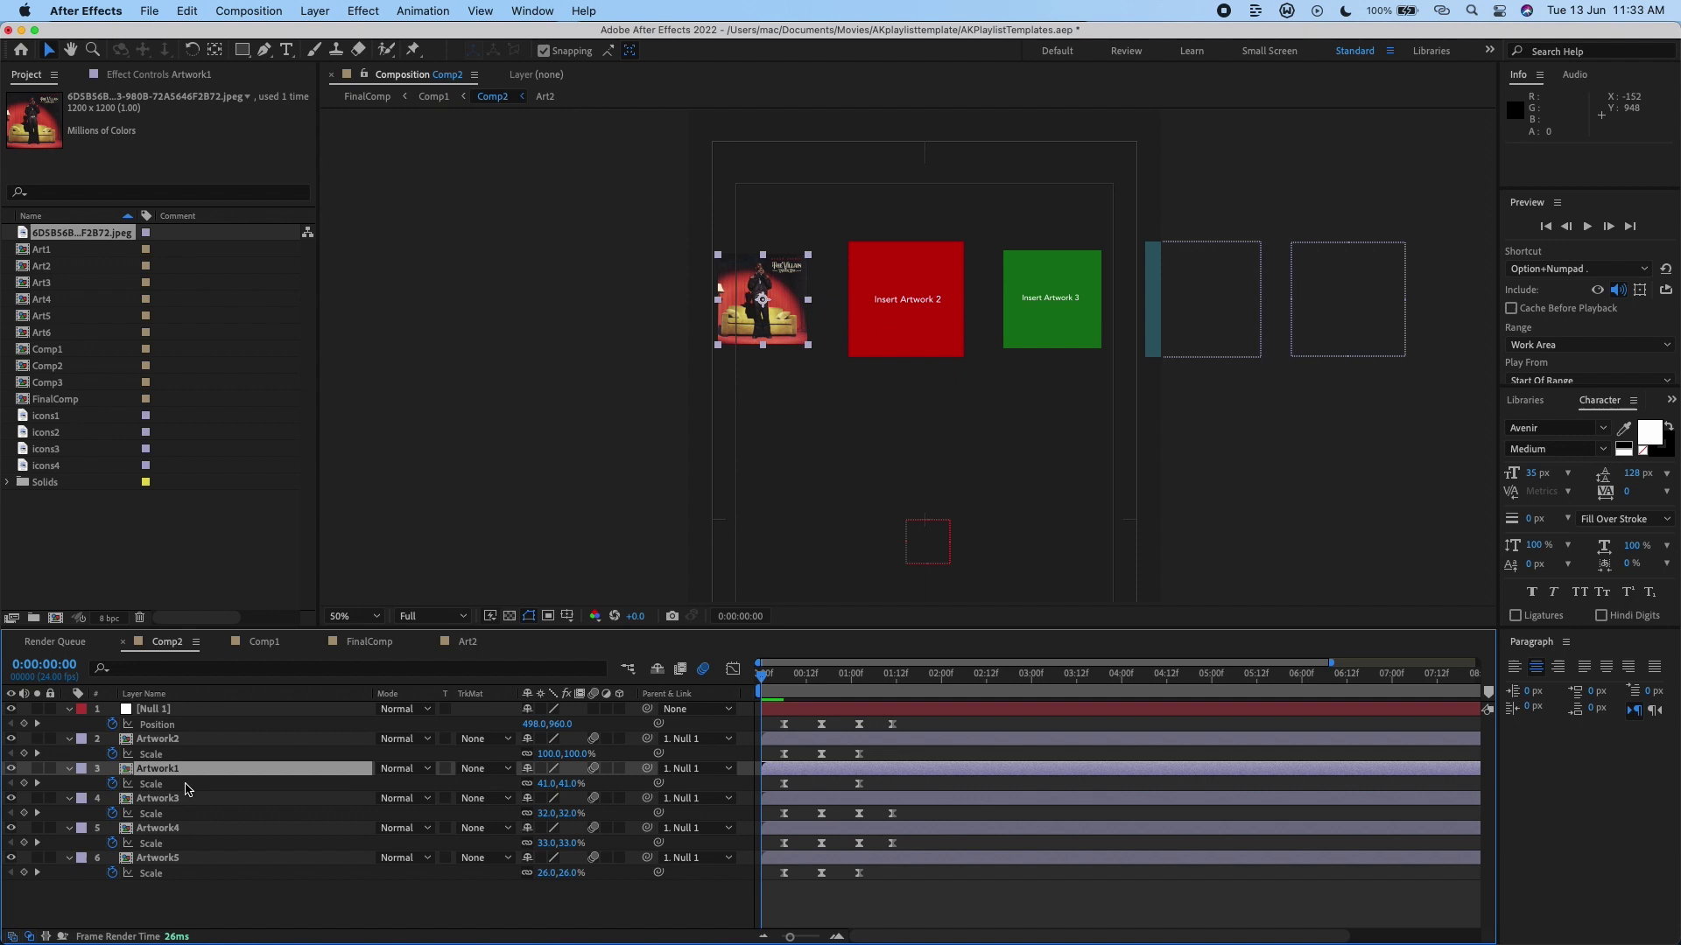
pyautogui.click(178, 740)
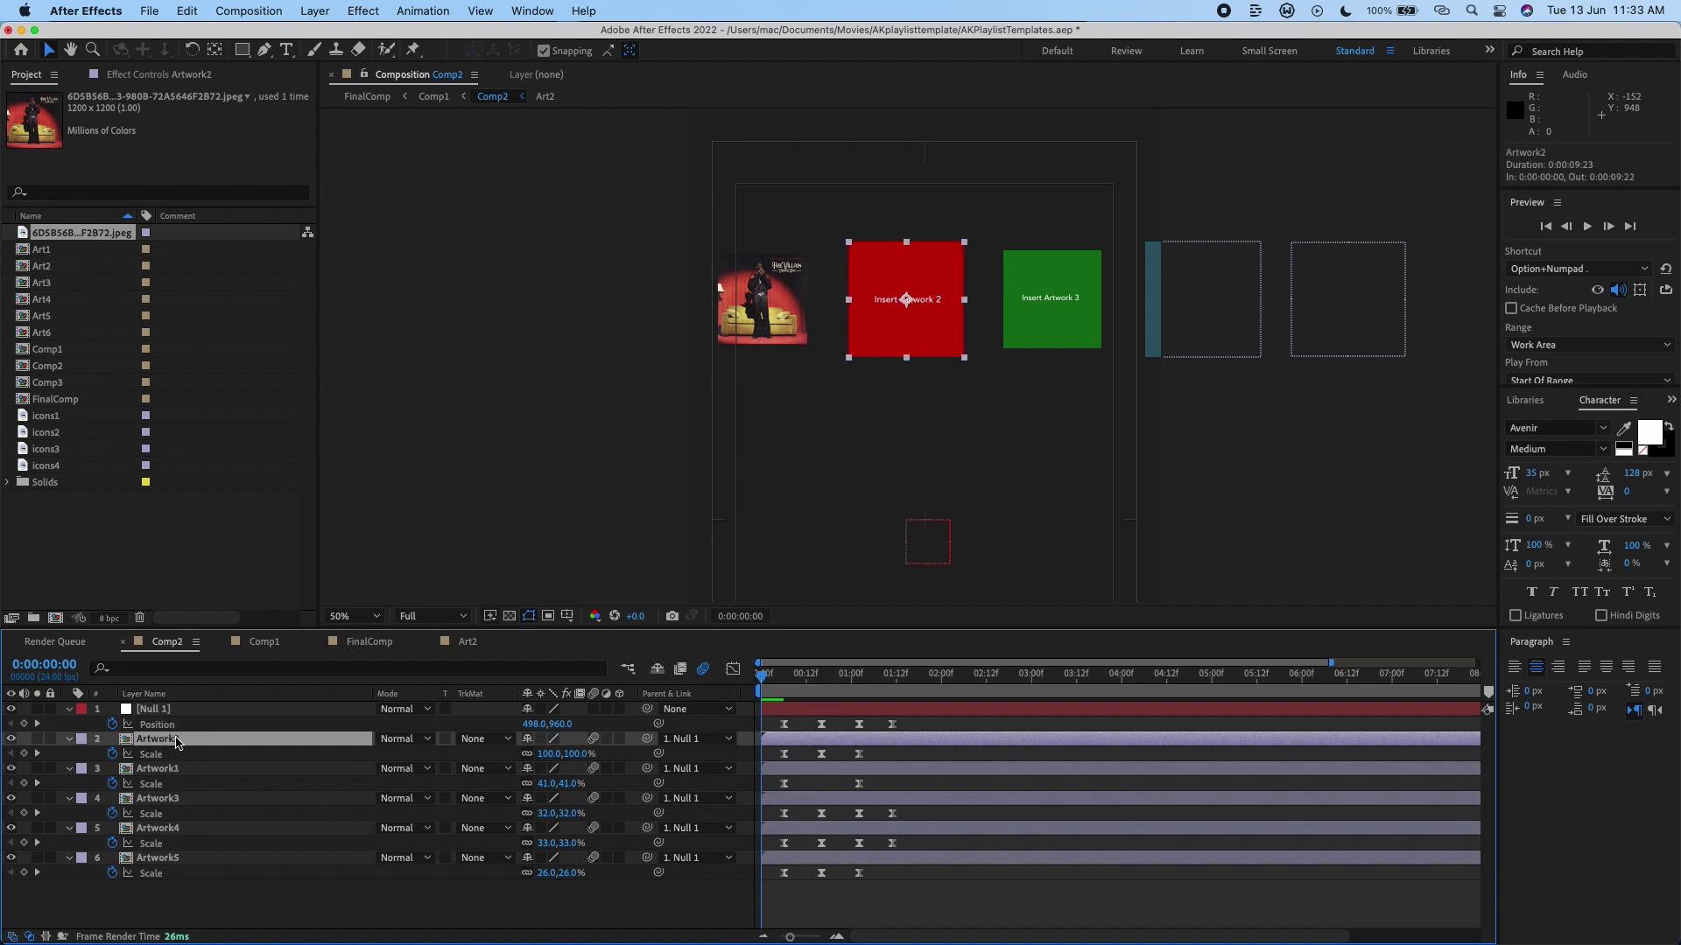
pyautogui.doubleClick(176, 740)
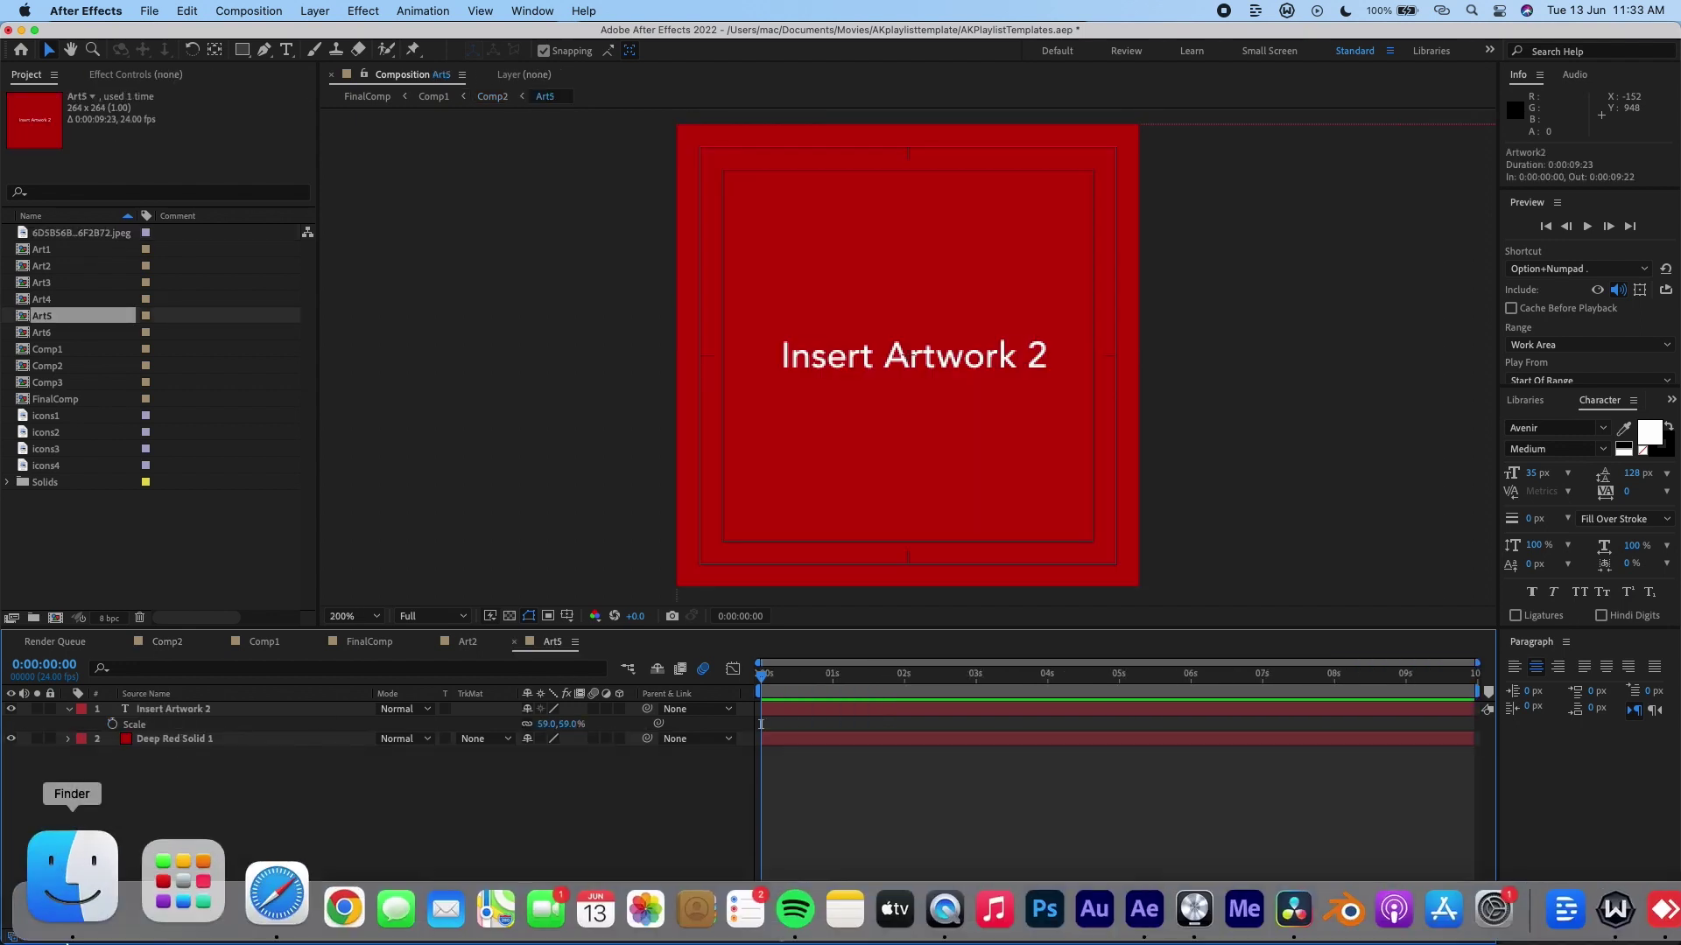
pyautogui.click(68, 875)
pyautogui.scroll(-1, 1316, 732)
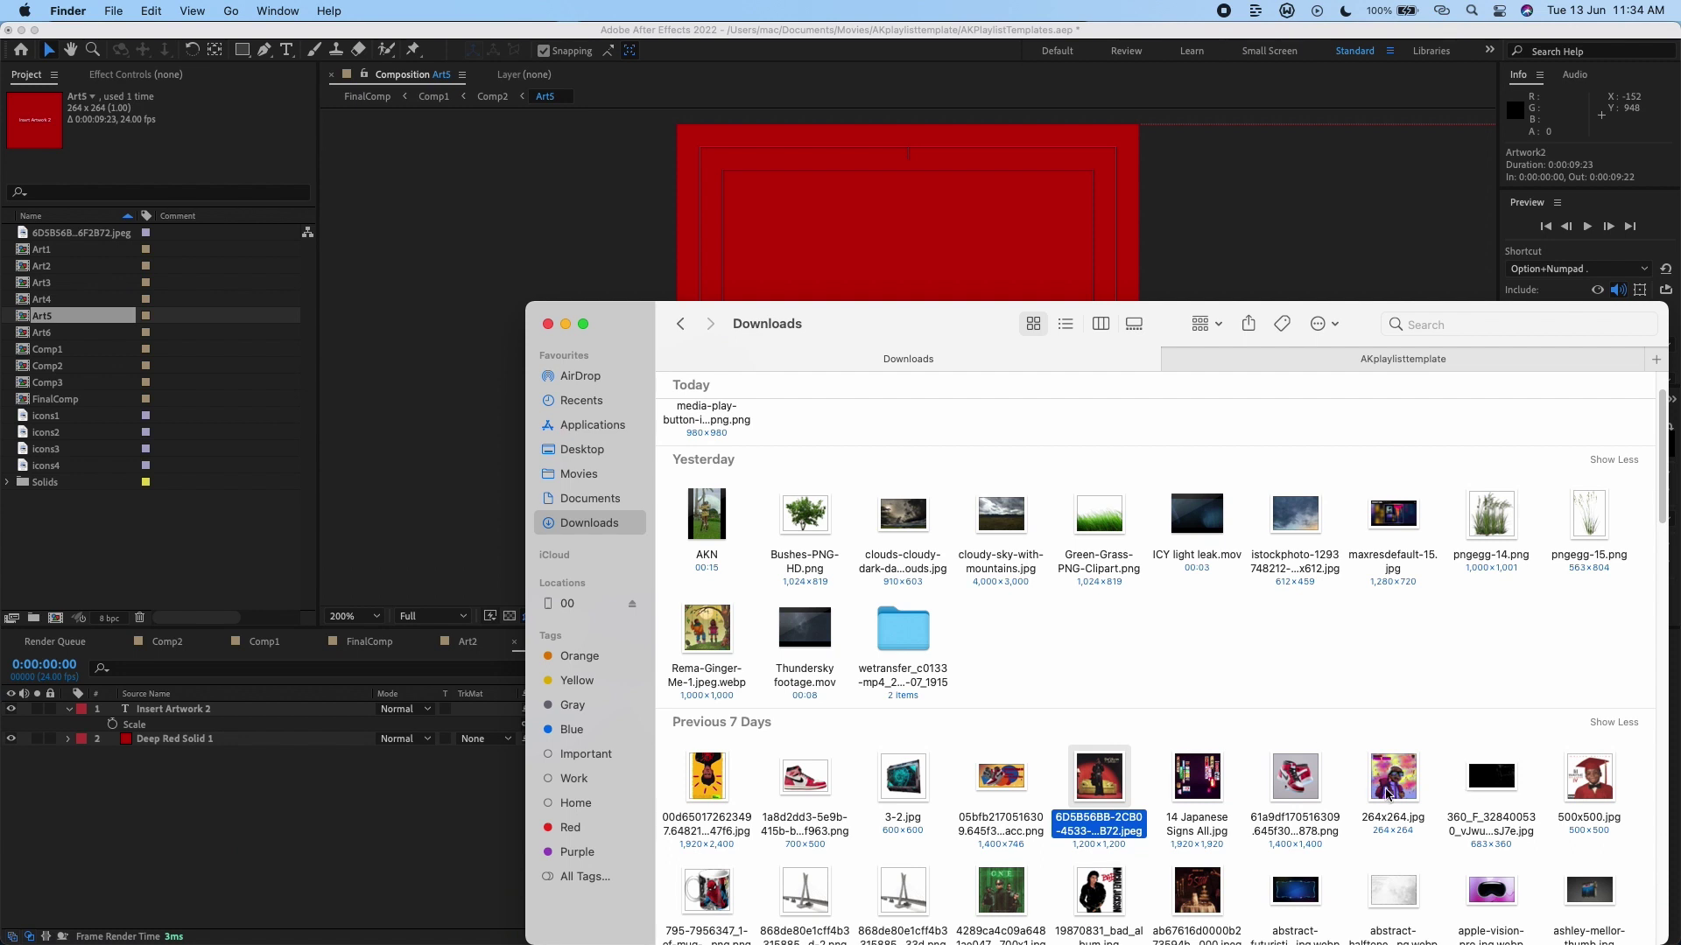
pyautogui.moveTo(1388, 795); pyautogui.dragTo(255, 917)
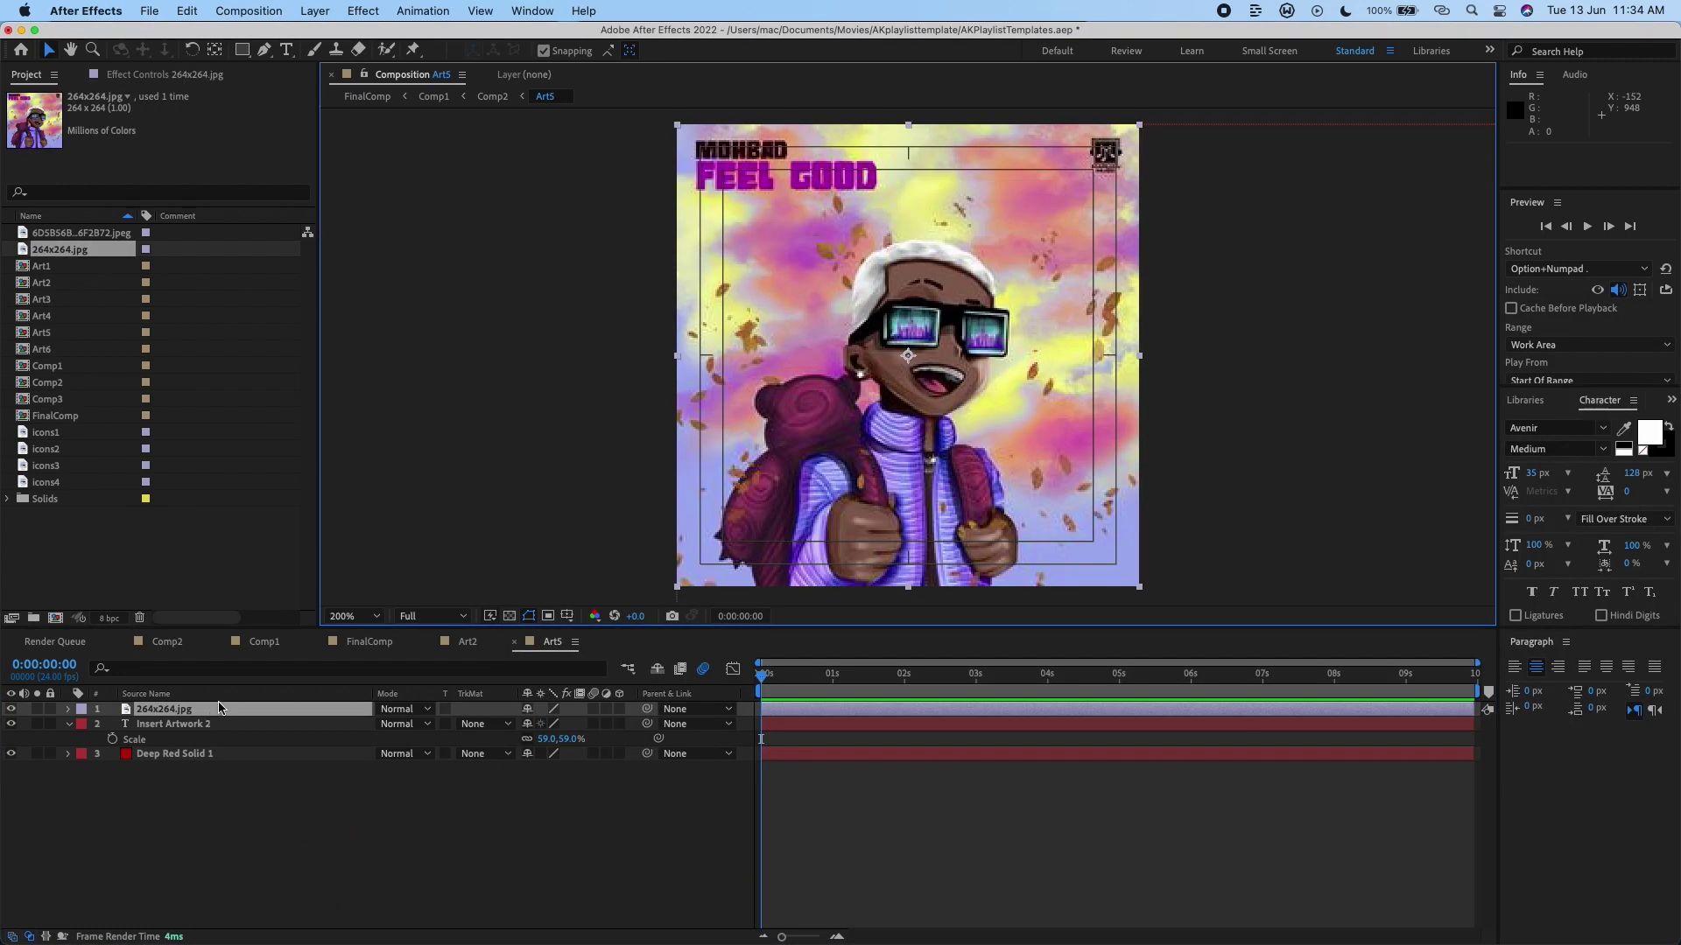
# - Place the Tha Carter IV cover 500x500.jpg into Art4, scaled to about 140%
pyautogui.click(166, 642)
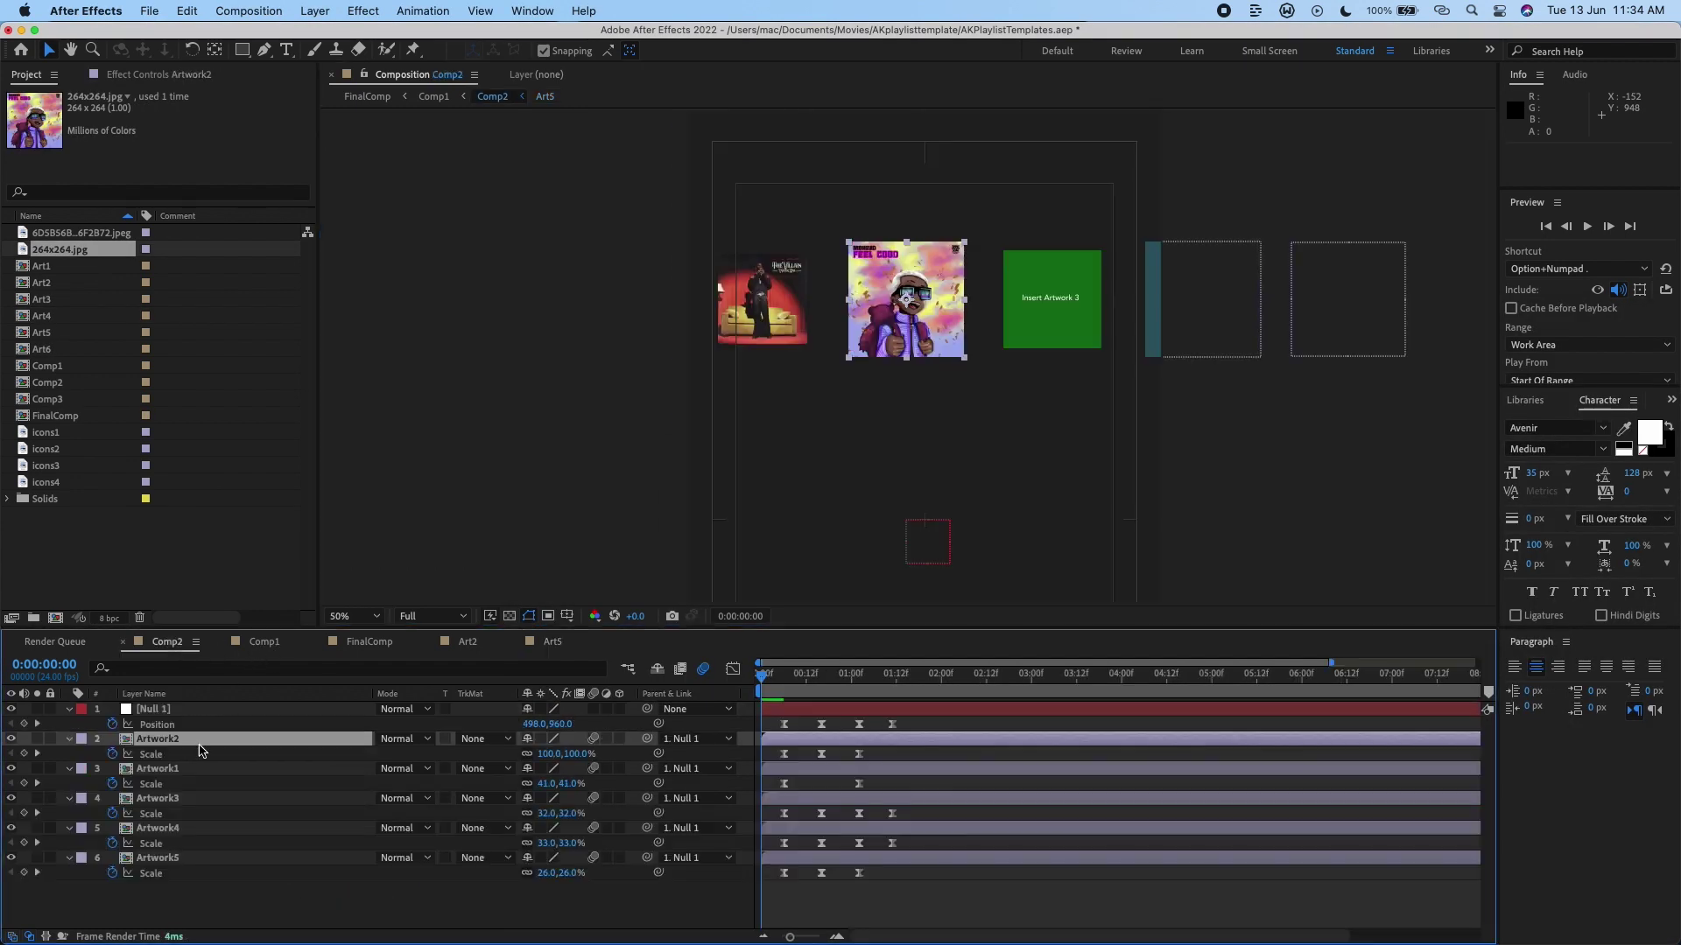
pyautogui.click(171, 769)
pyautogui.click(175, 798)
pyautogui.doubleClick(176, 798)
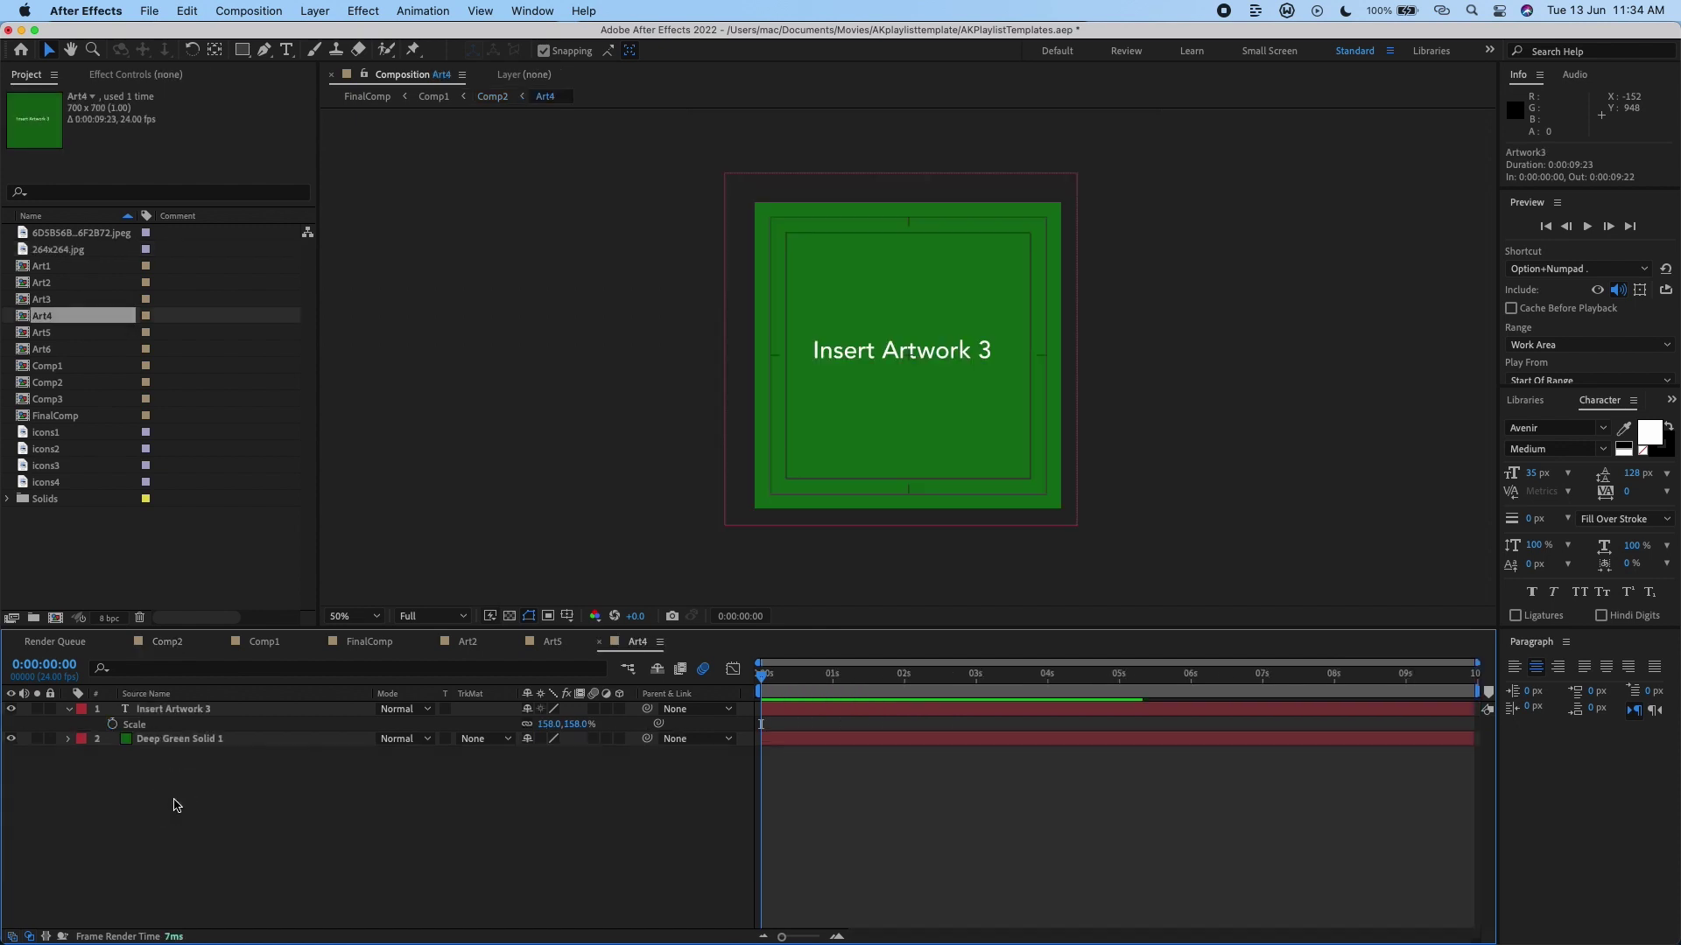
pyautogui.click(73, 903)
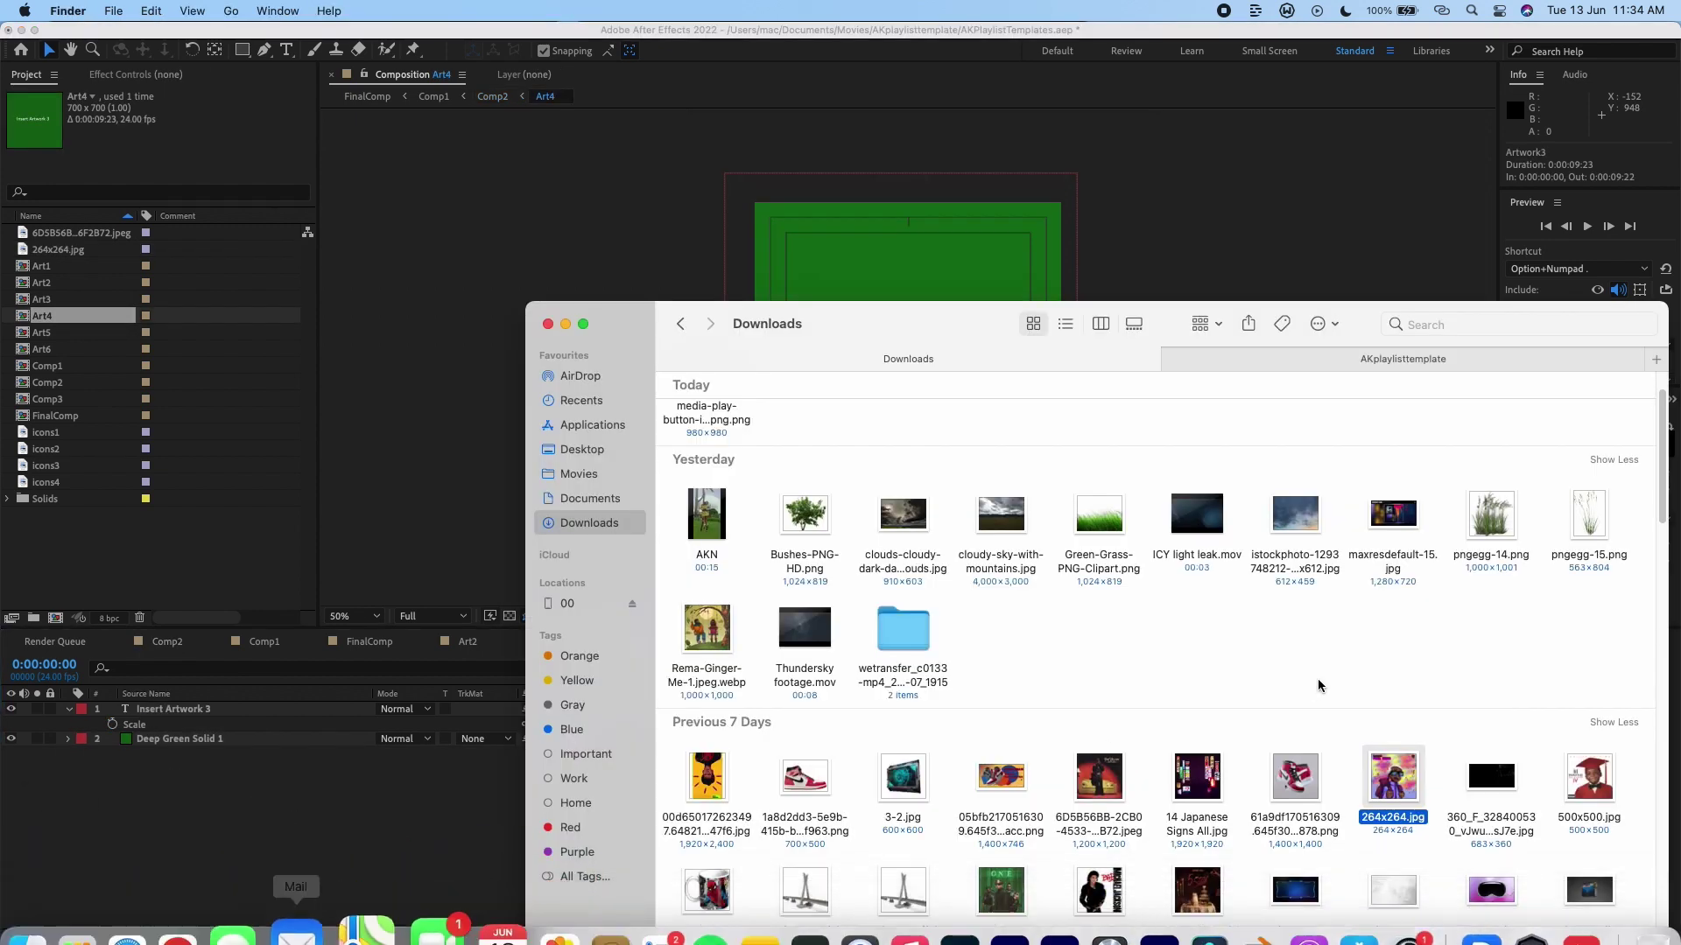
pyautogui.moveTo(1567, 792); pyautogui.dragTo(252, 794)
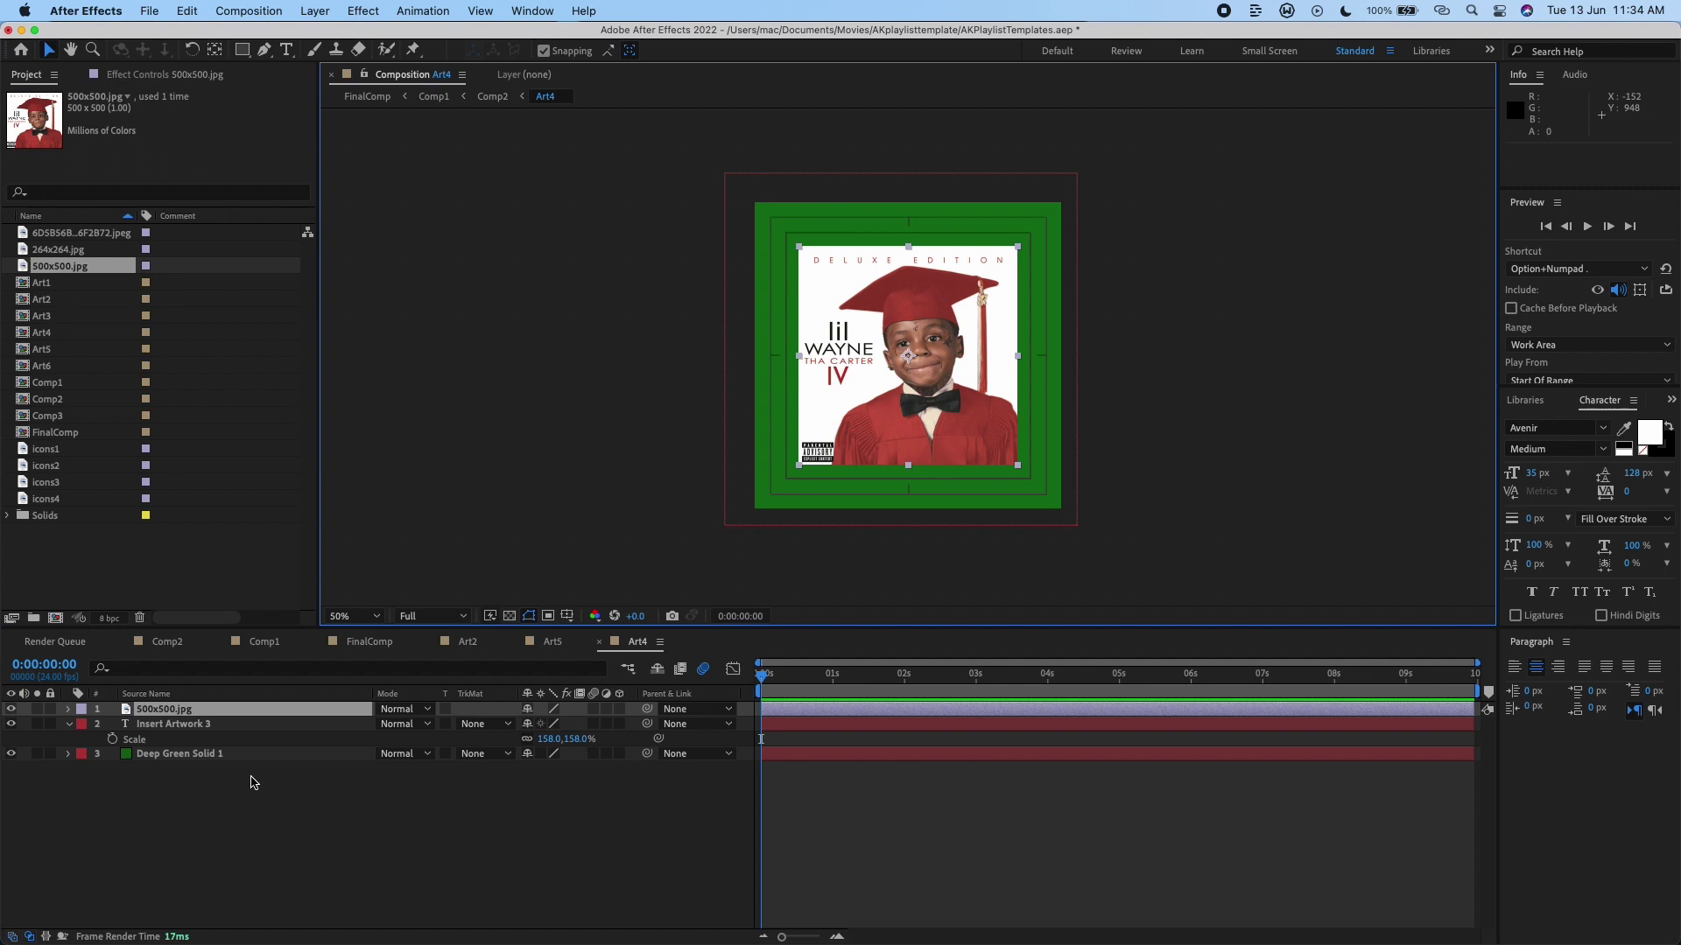
pyautogui.press('s')
pyautogui.moveTo(561, 723); pyautogui.dragTo(585, 720)
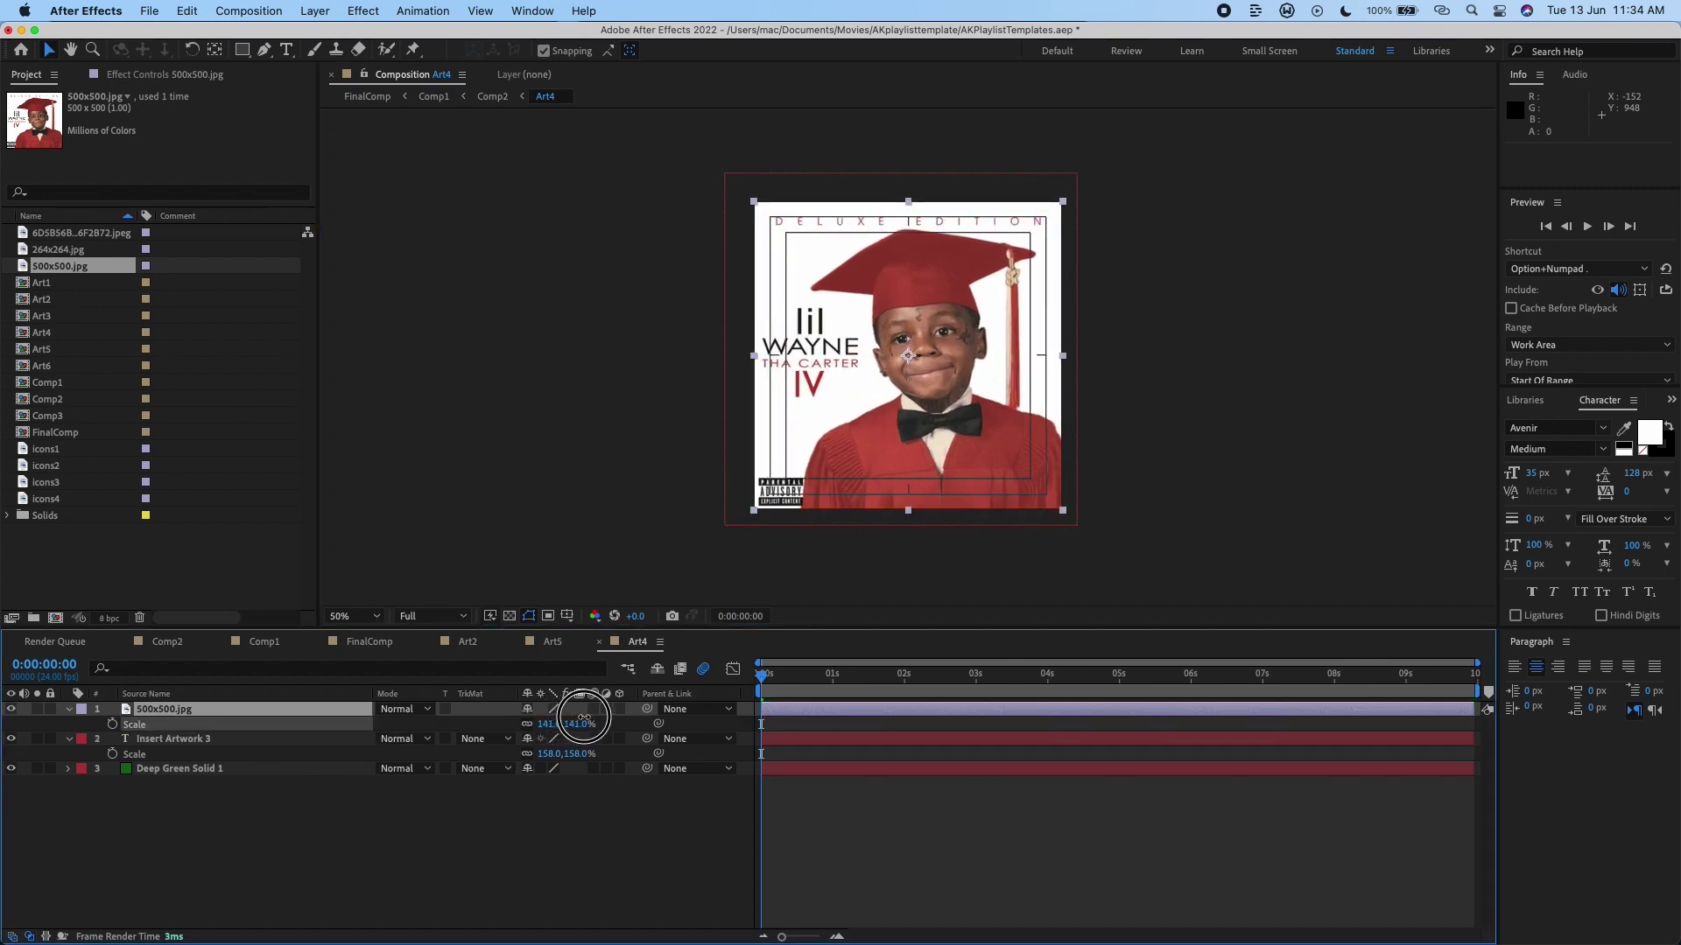
# - Place 19870831_bad_album.jpg into the Artwork4 precomp Art3
pyautogui.click(175, 646)
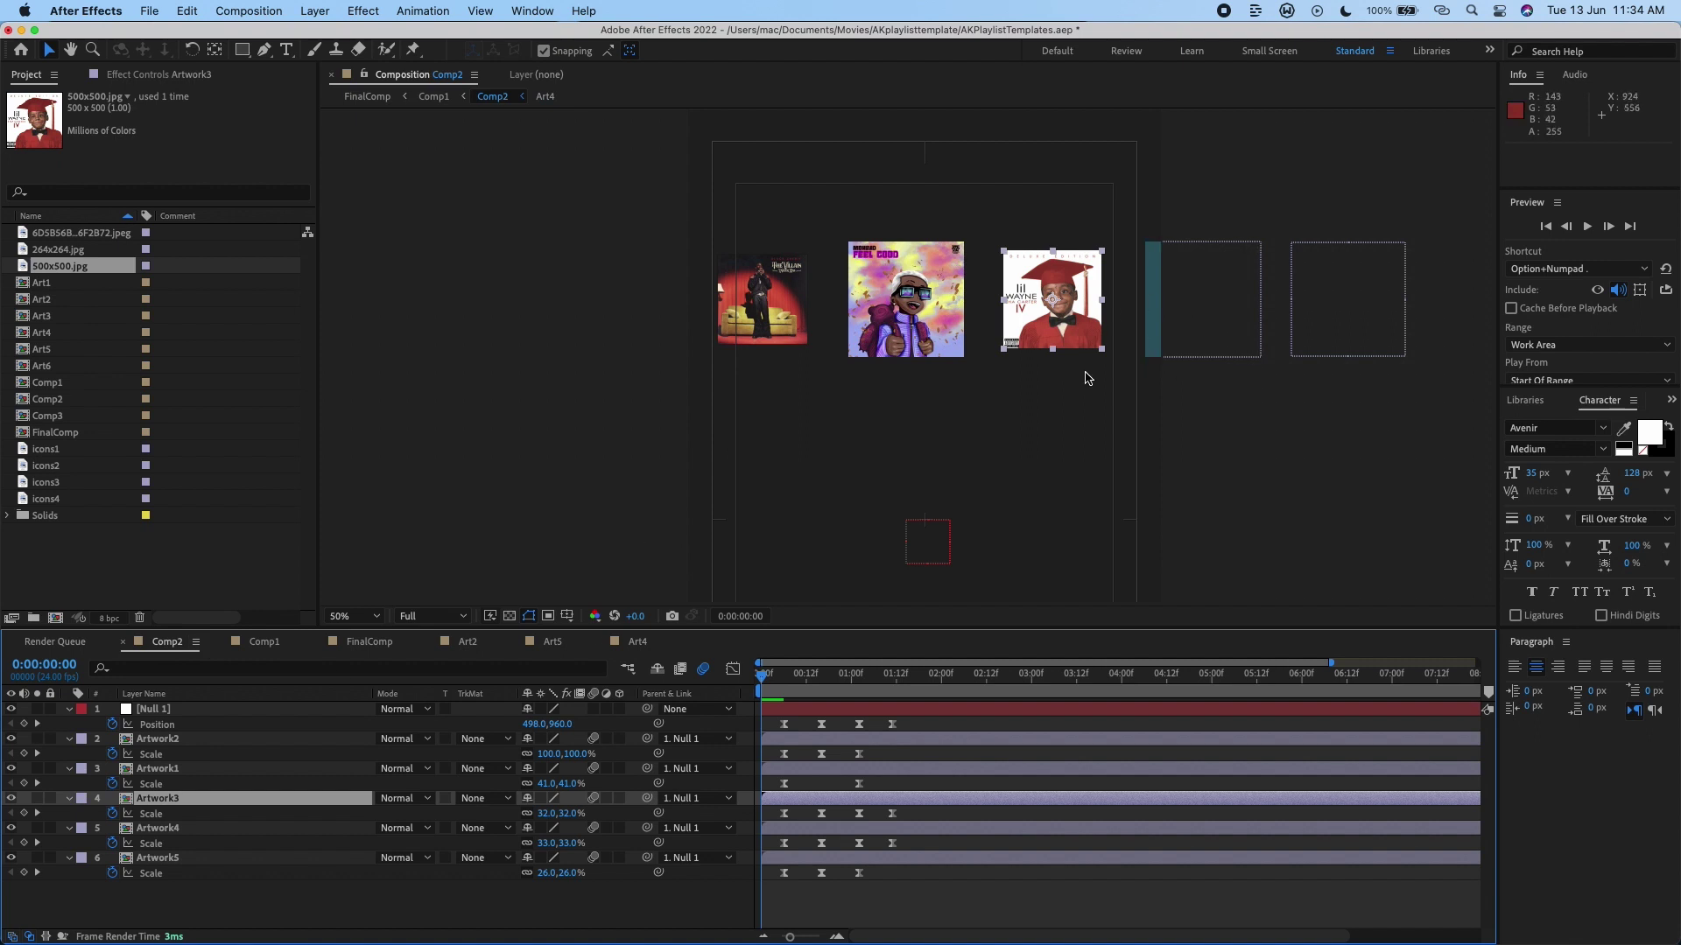
pyautogui.click(201, 831)
pyautogui.doubleClick(200, 836)
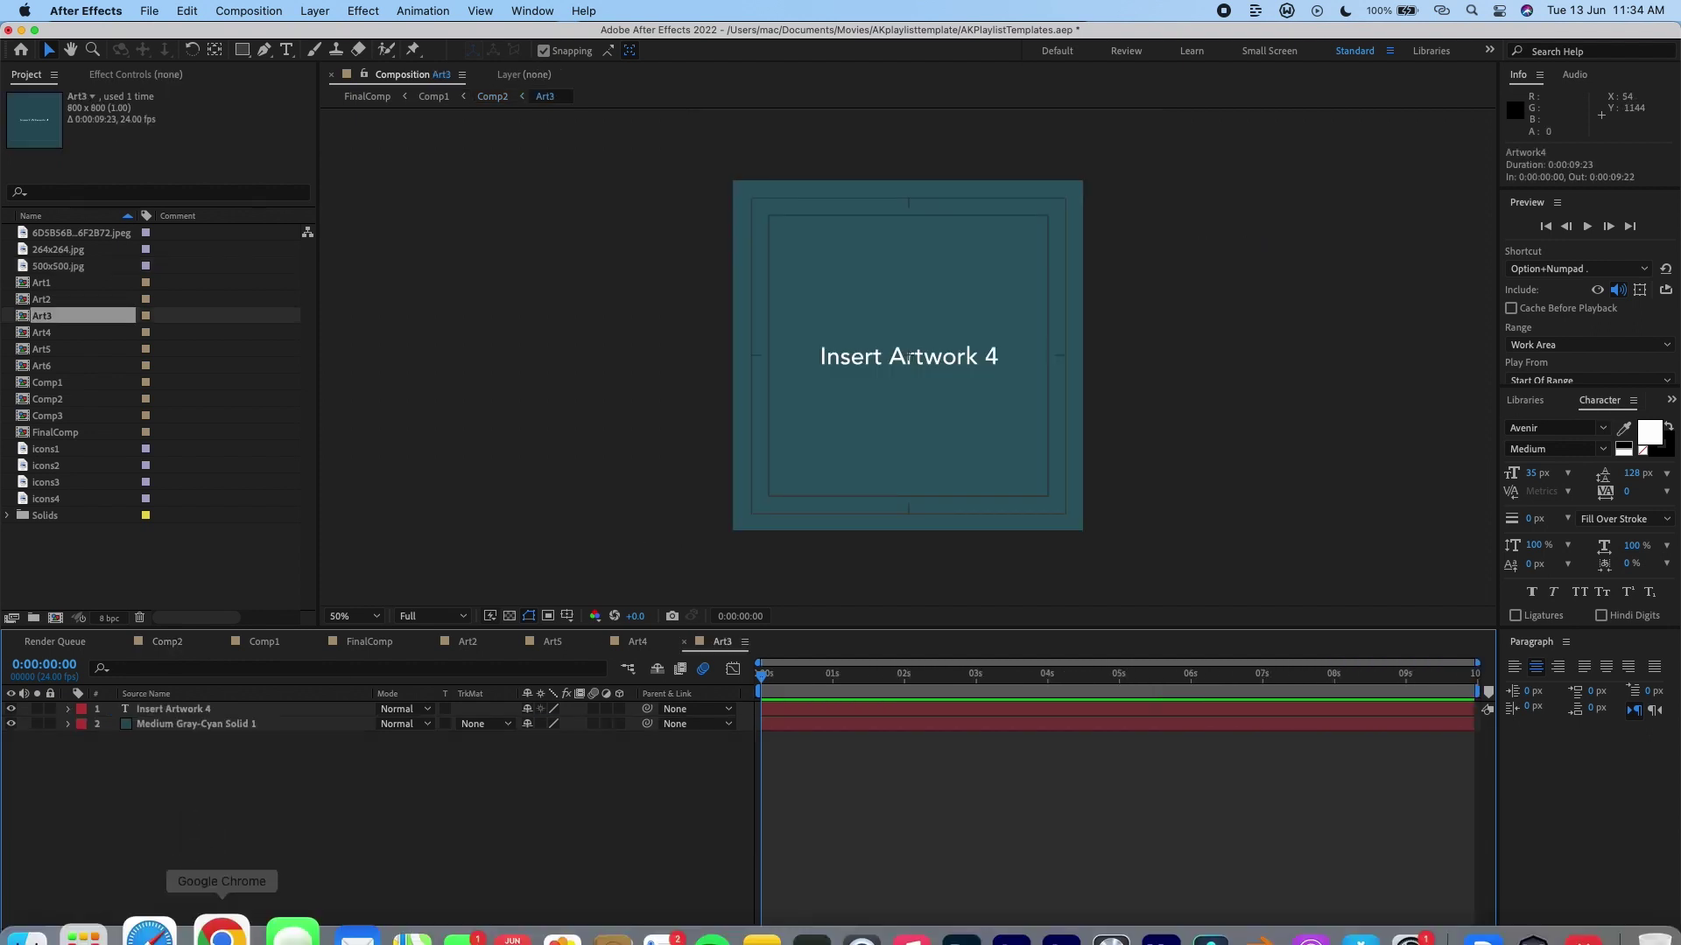
pyautogui.click(72, 902)
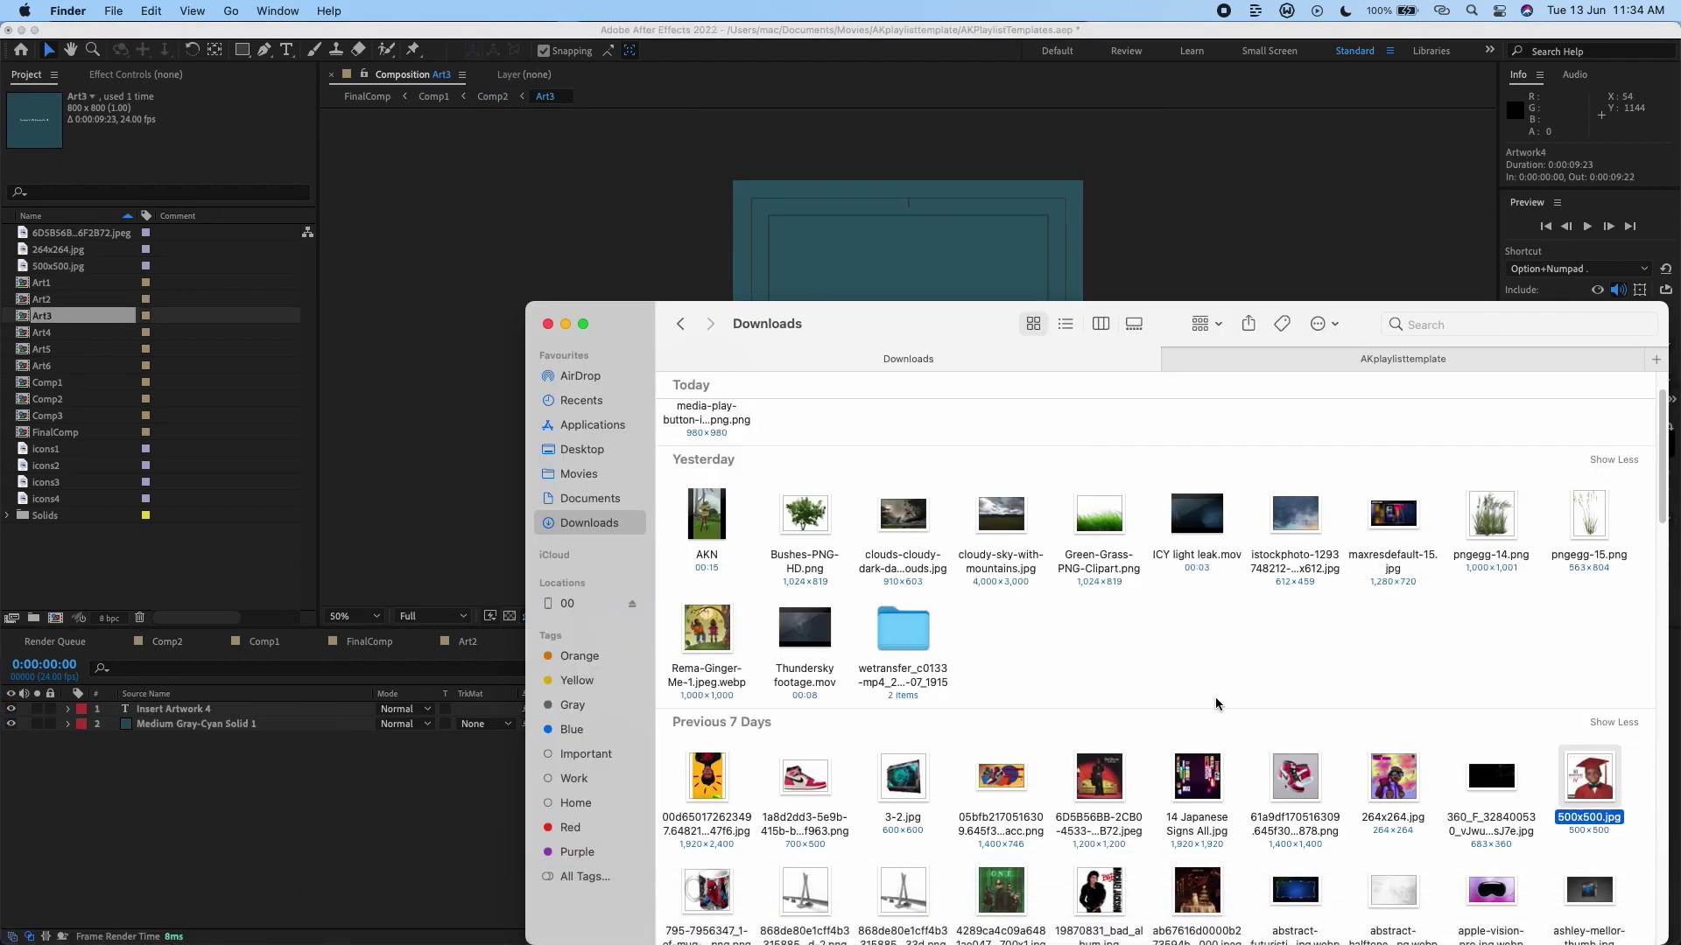
pyautogui.scroll(-3, 1217, 704)
pyautogui.click(1102, 746)
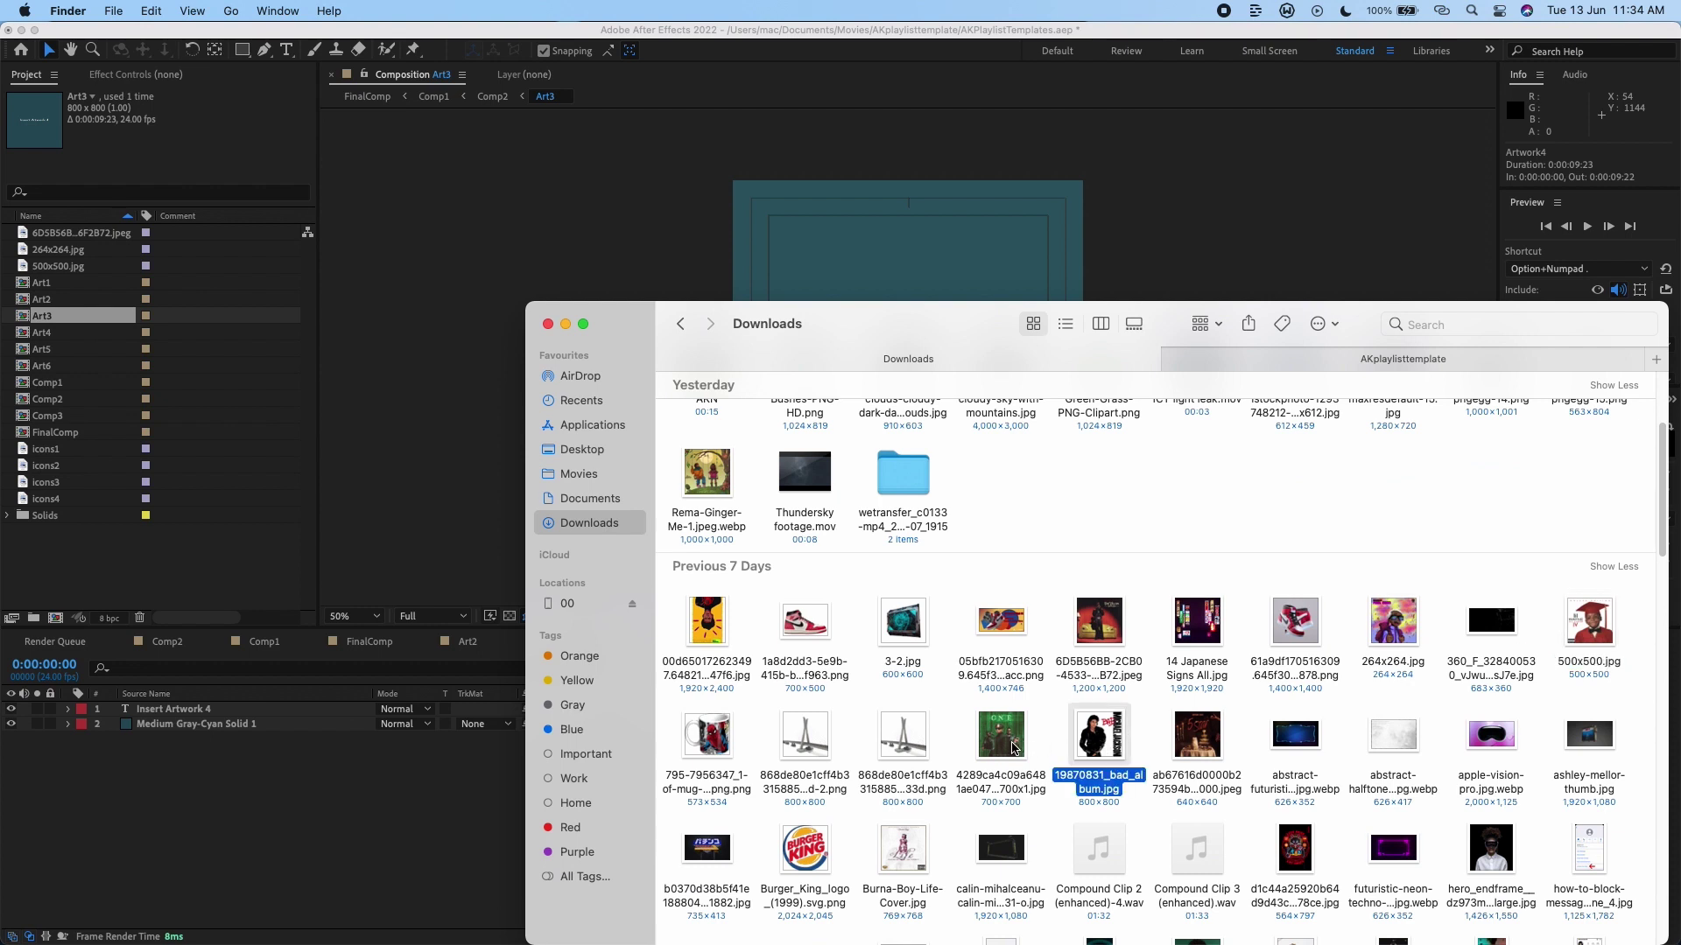
pyautogui.moveTo(1096, 746); pyautogui.dragTo(249, 792)
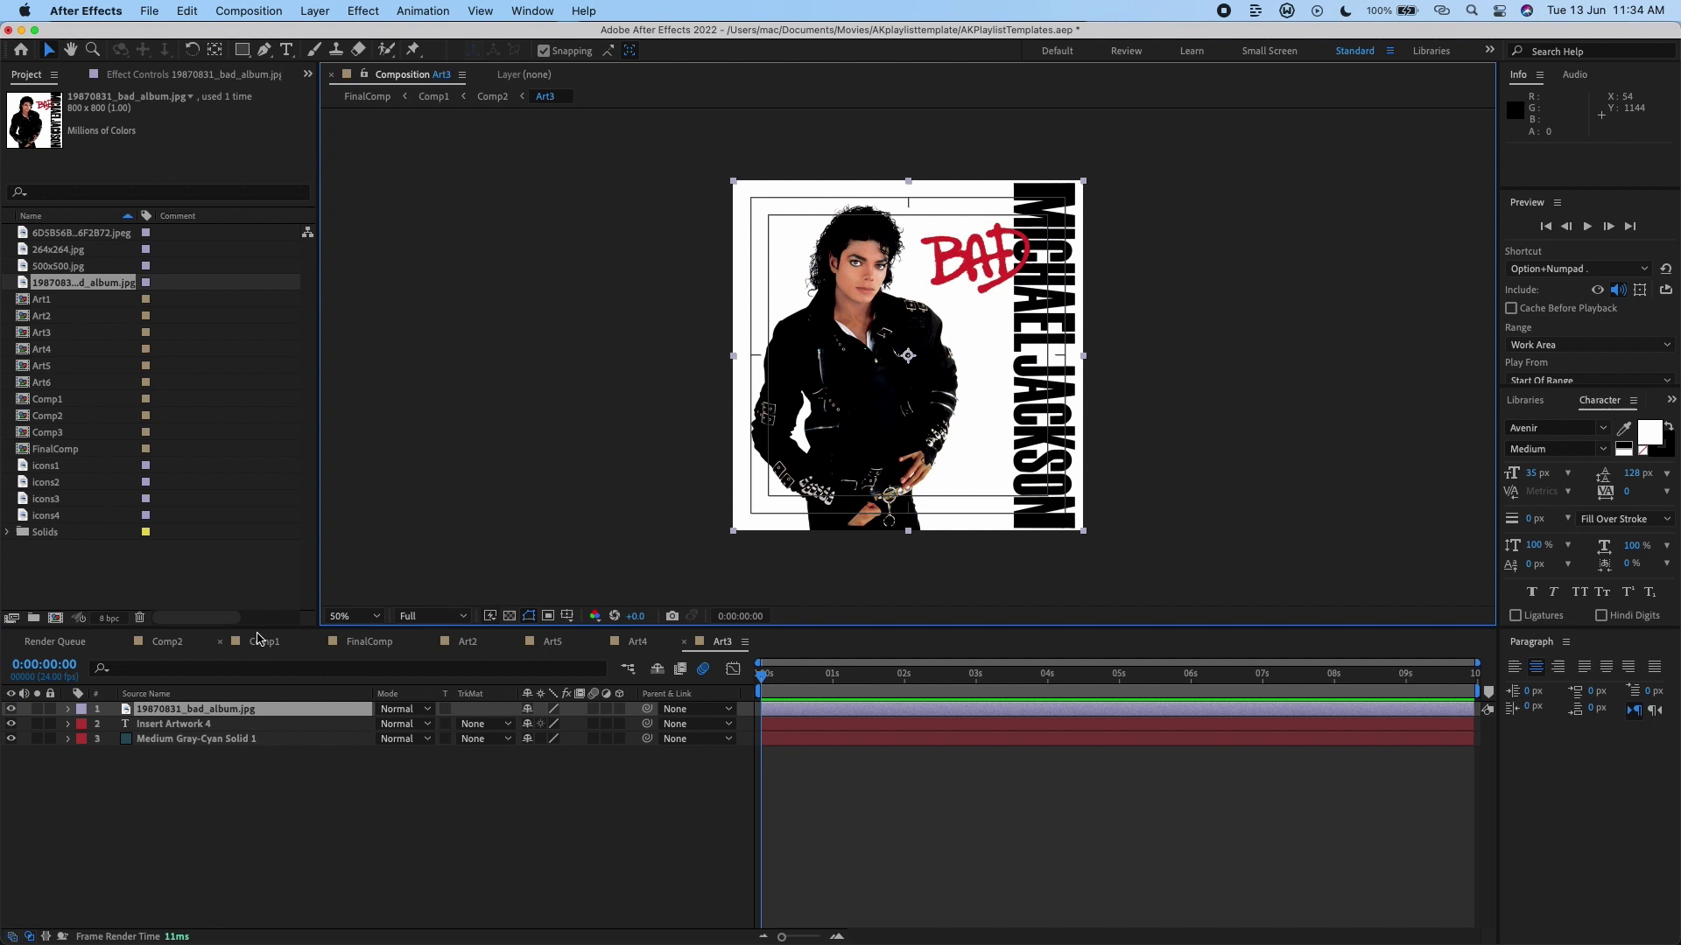
# - Place Burna-Boy-Life-Cover.jpg into the Artwork5 precomp Art6, scaled to about 130%
pyautogui.click(167, 642)
pyautogui.click(234, 860)
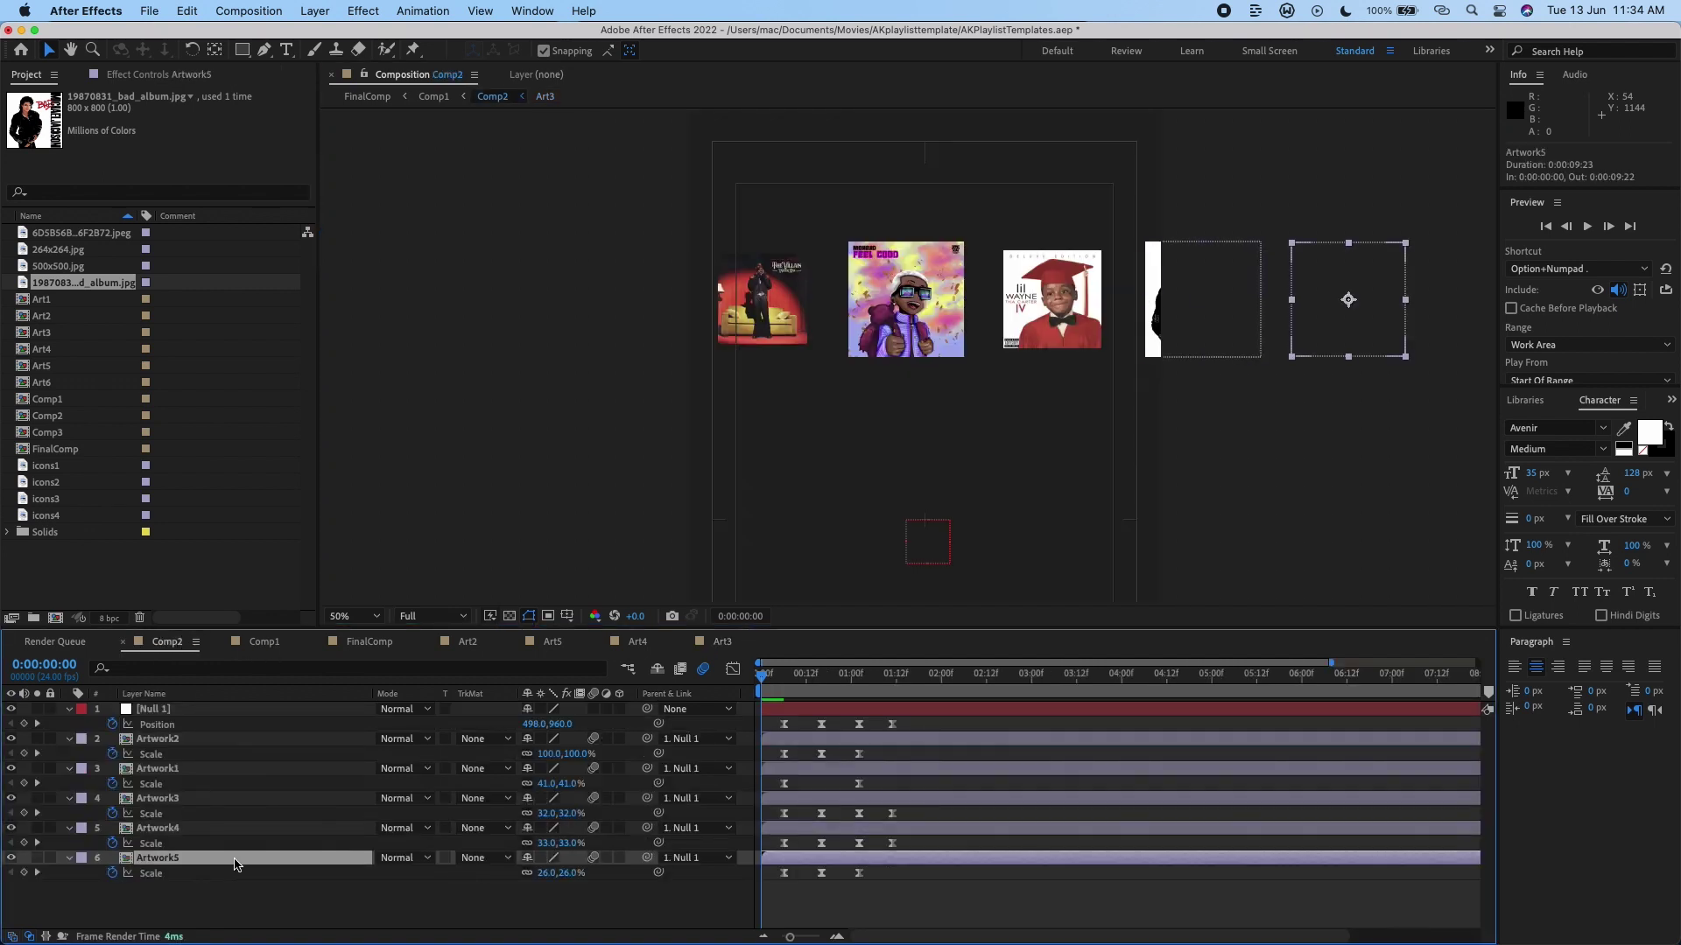
pyautogui.doubleClick(254, 858)
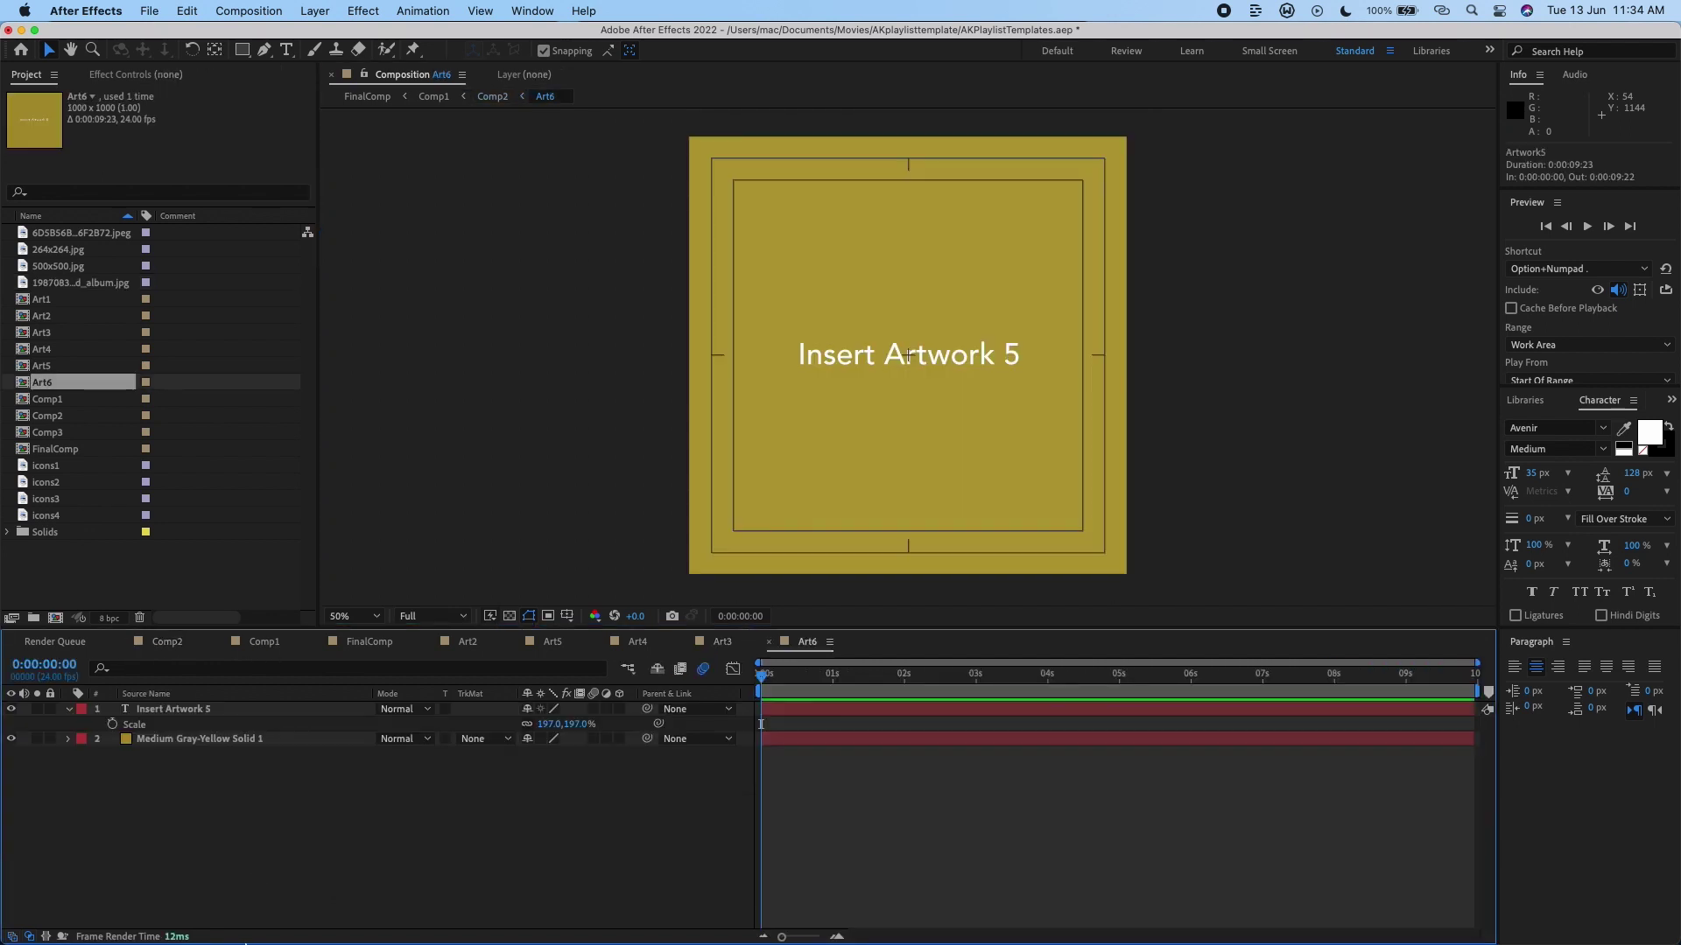
pyautogui.click(103, 871)
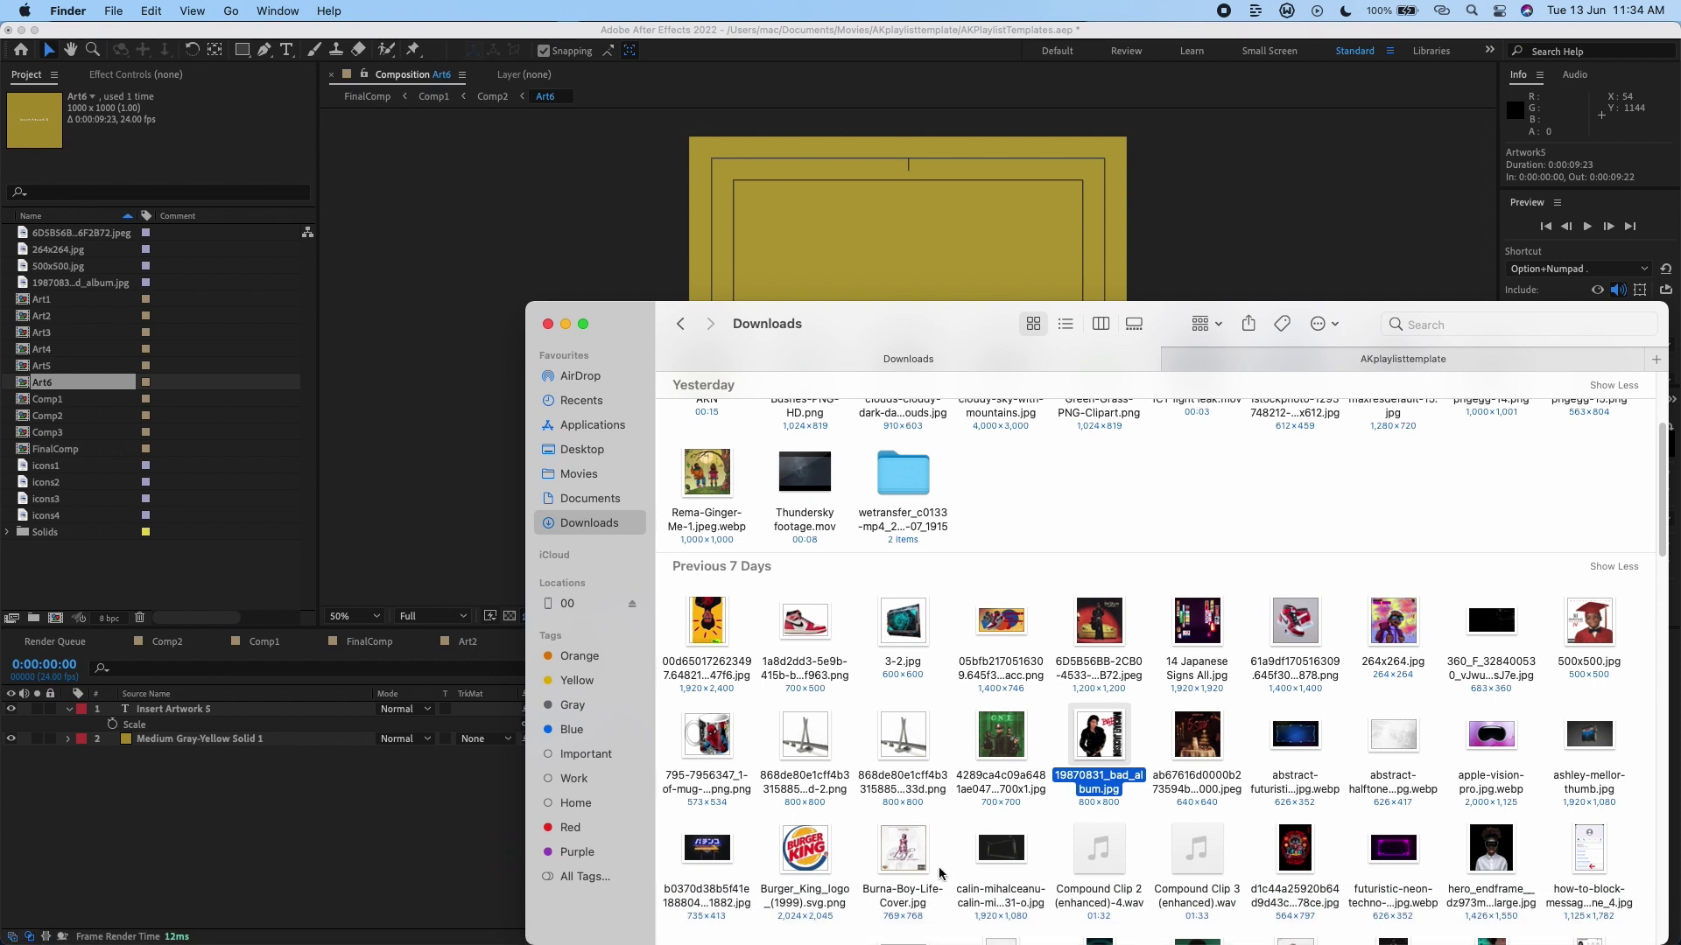
pyautogui.moveTo(886, 868); pyautogui.dragTo(339, 730)
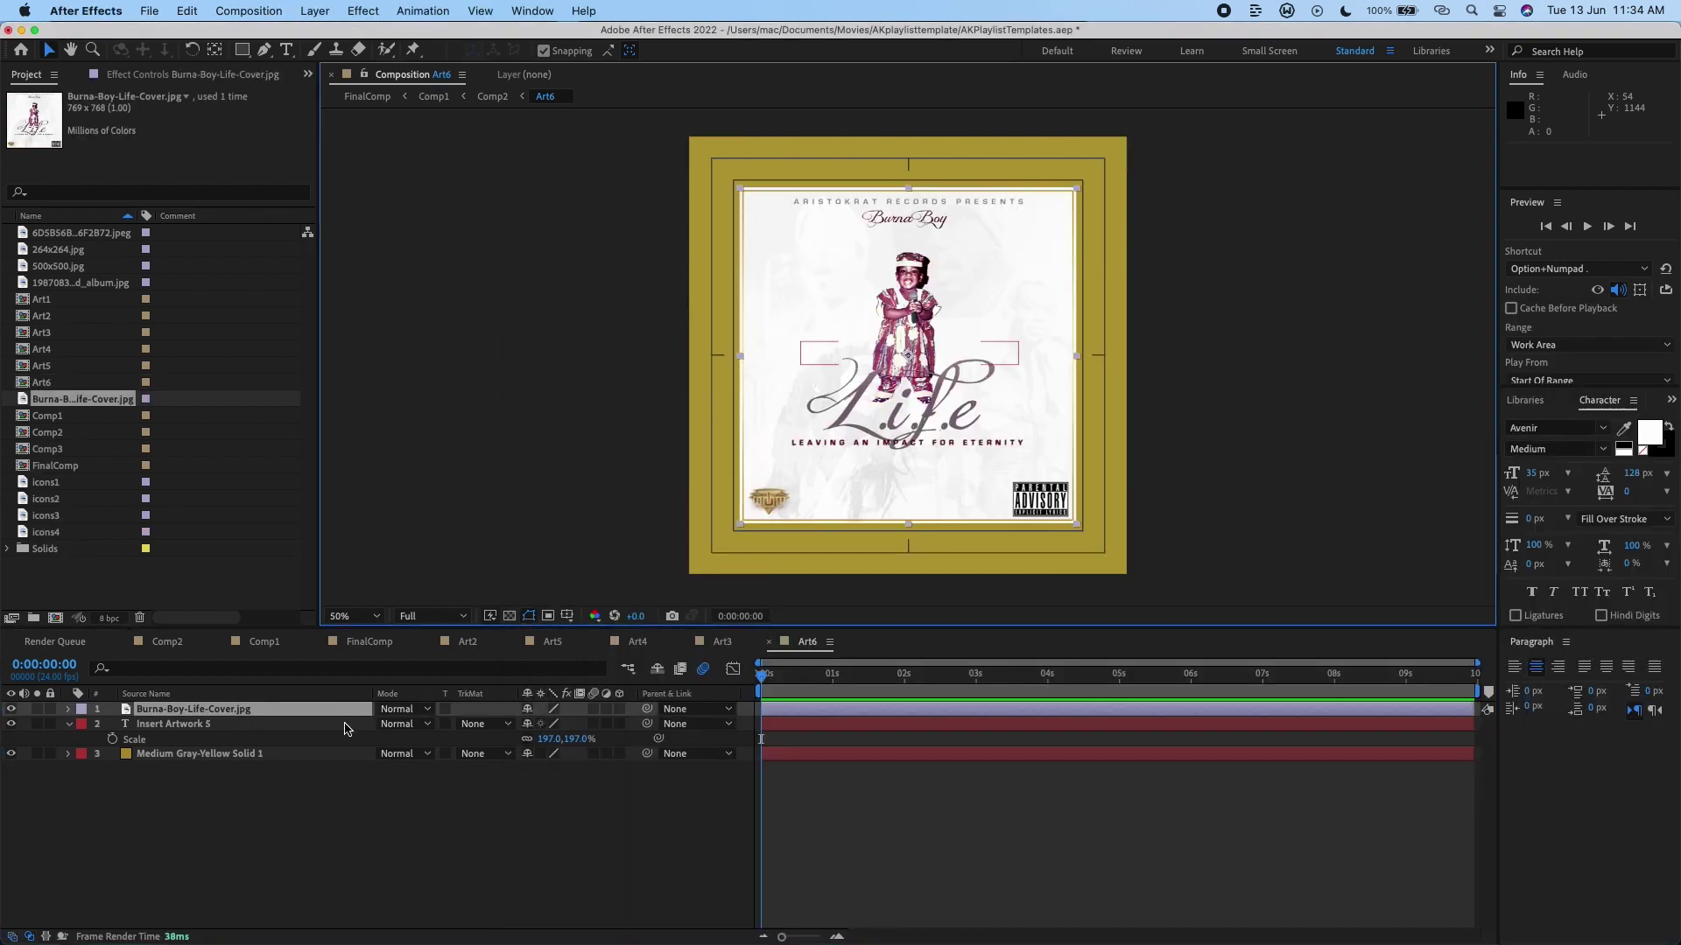
pyautogui.press('s')
pyautogui.moveTo(549, 724); pyautogui.dragTo(582, 724)
# - Scrub Comp2 to check the covers, then preview FinalComp from the start
pyautogui.click(191, 647)
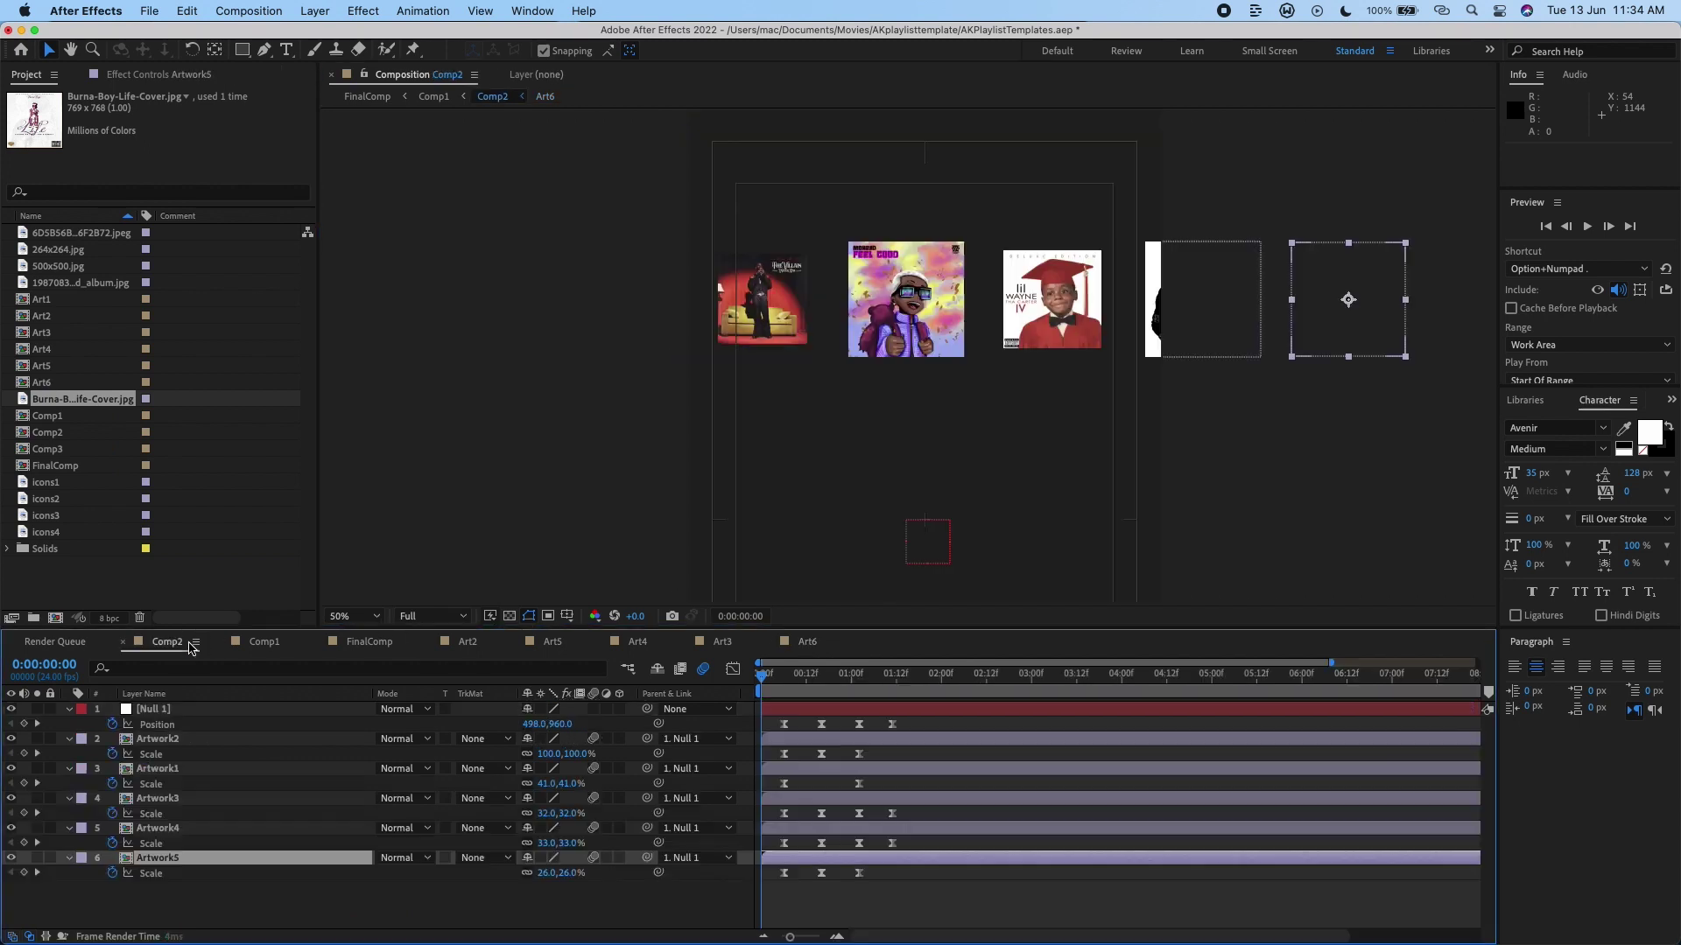
pyautogui.moveTo(761, 676); pyautogui.dragTo(1127, 723)
pyautogui.press('Home')
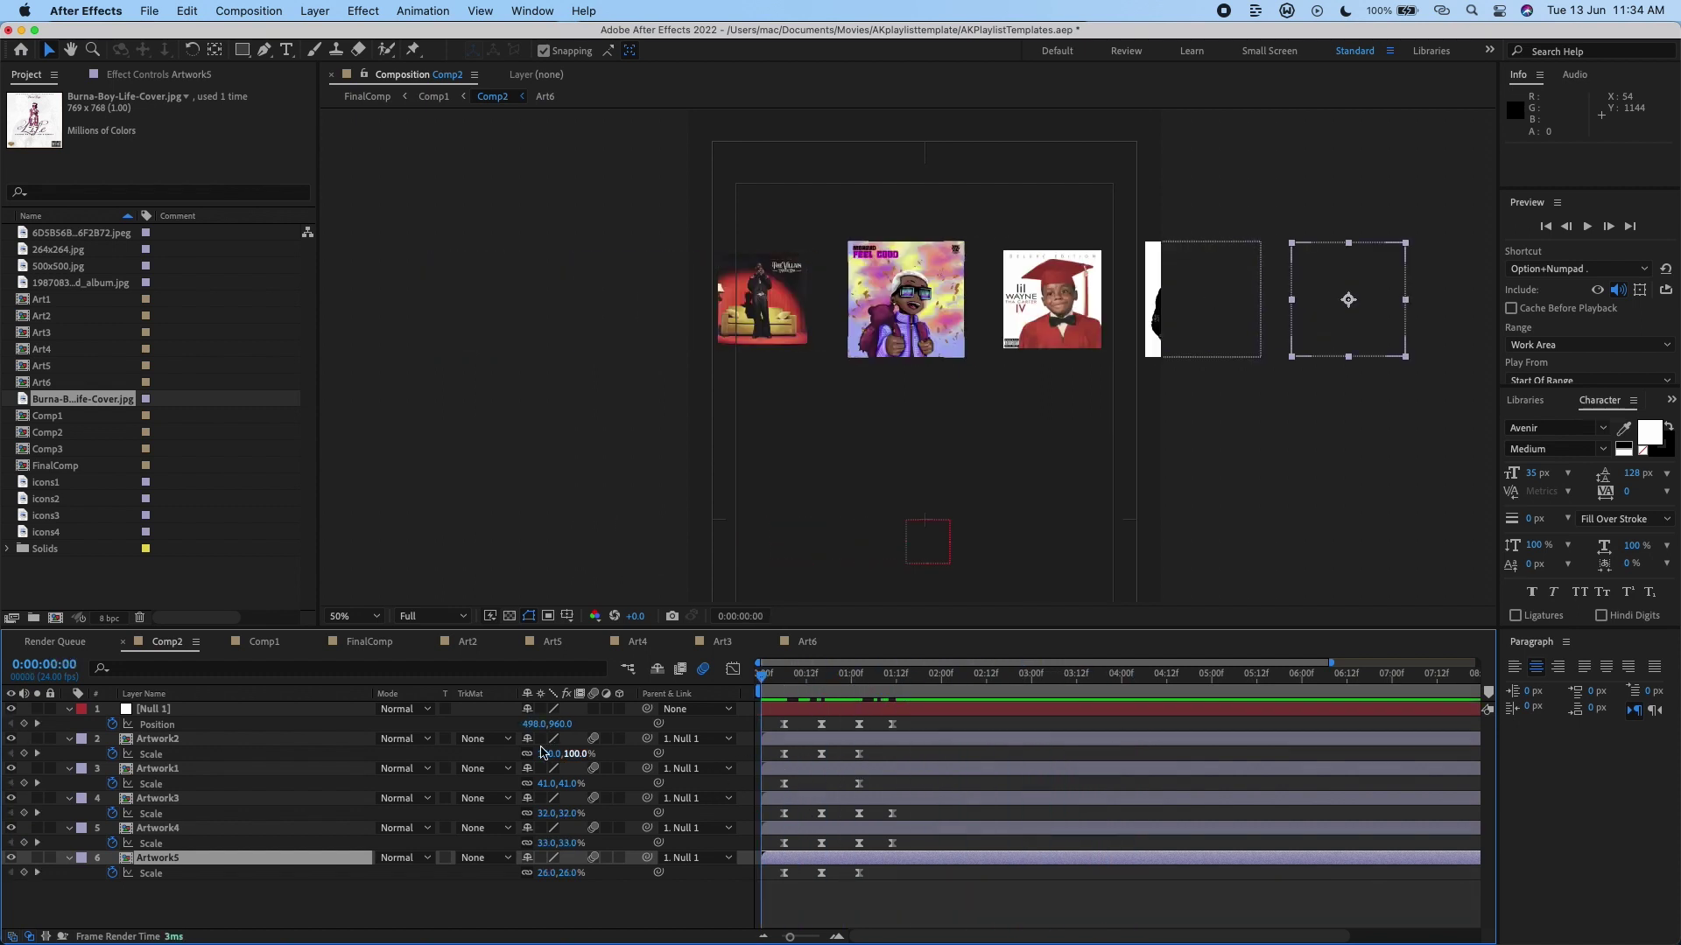
pyautogui.click(377, 643)
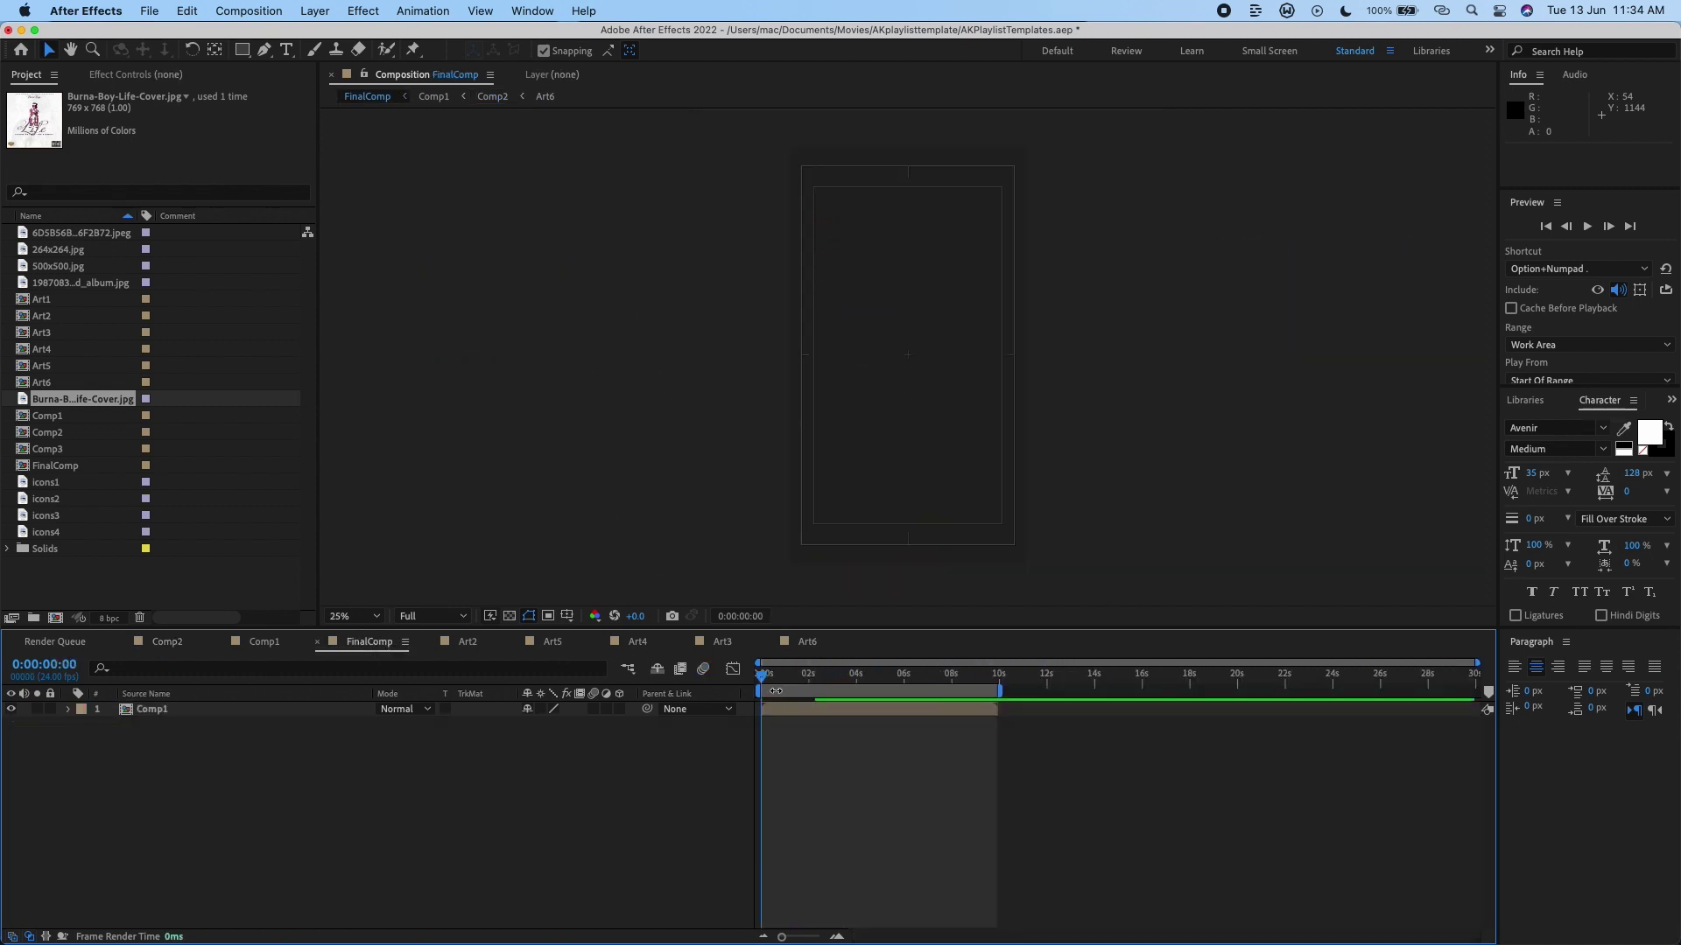
pyautogui.press('space')
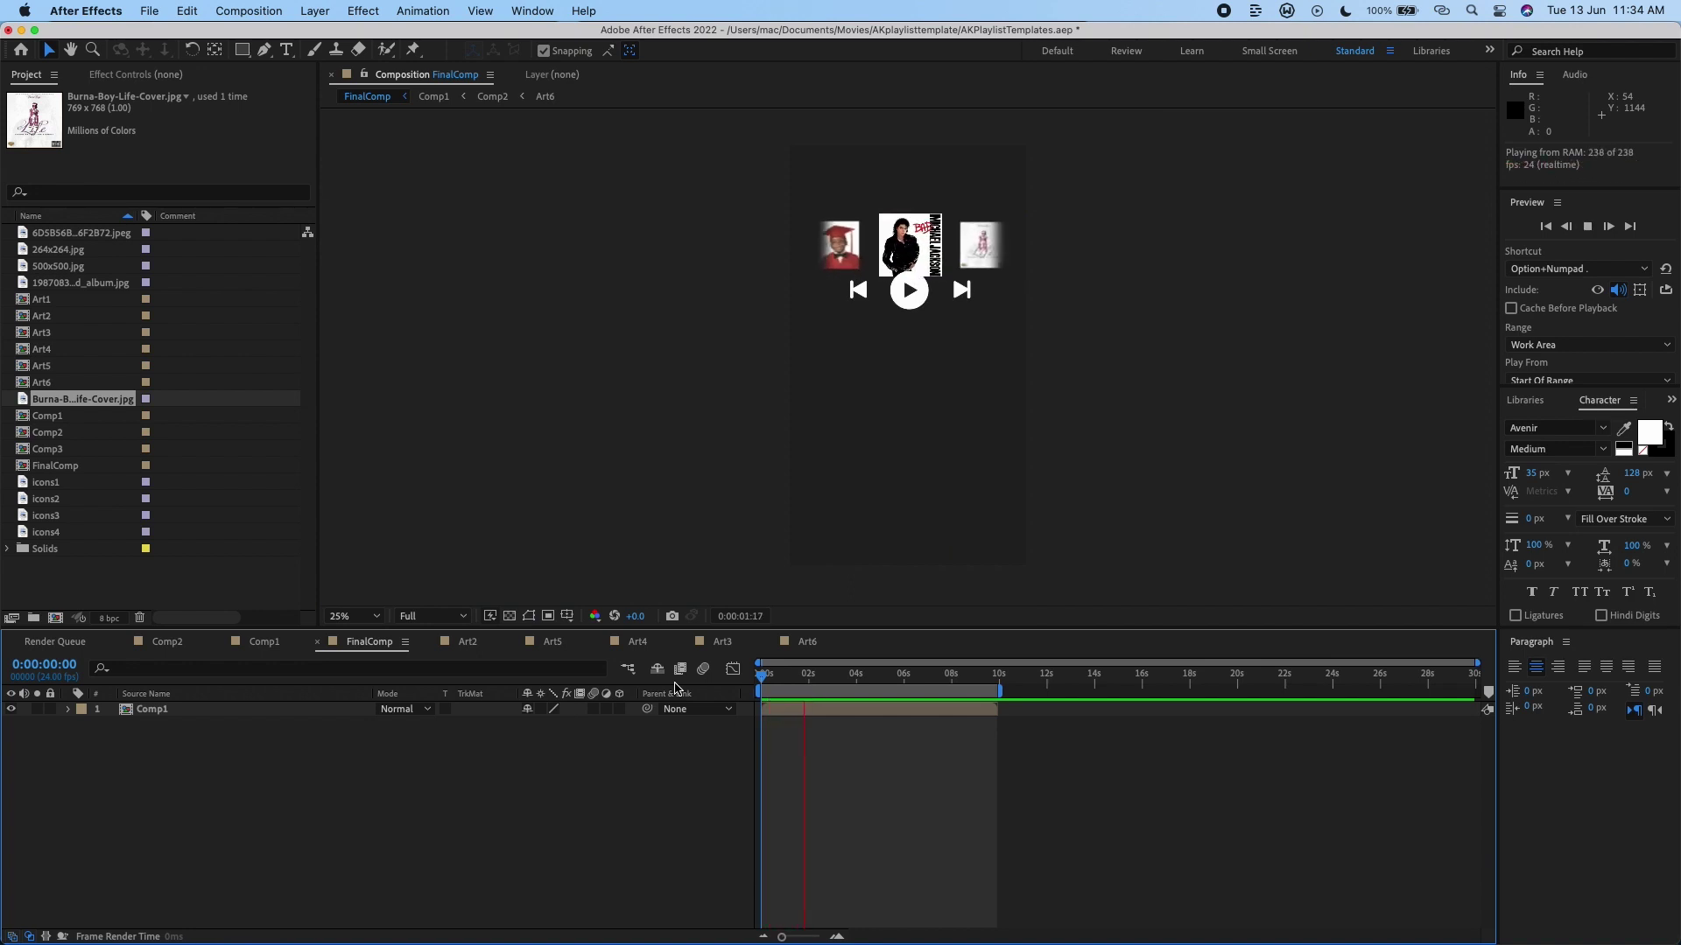
pyautogui.press('space')
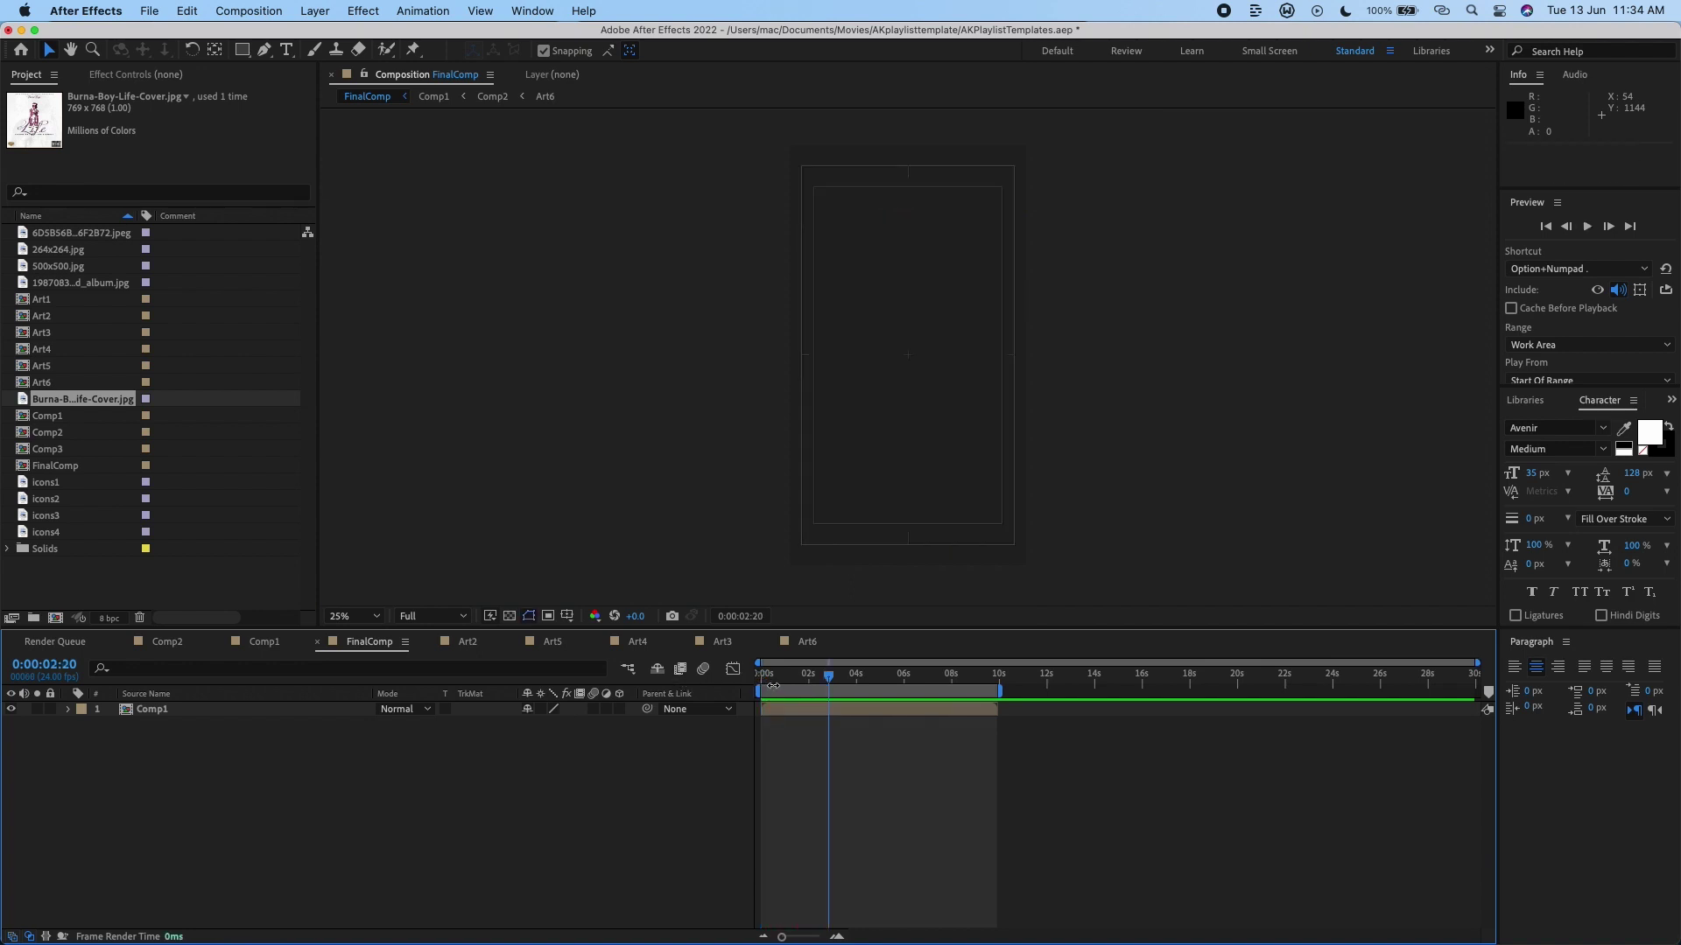
pyautogui.press('Home')
# - Browse in Finder to the Movies folder to locate akcaap.mp4
pyautogui.moveTo(438, 919)
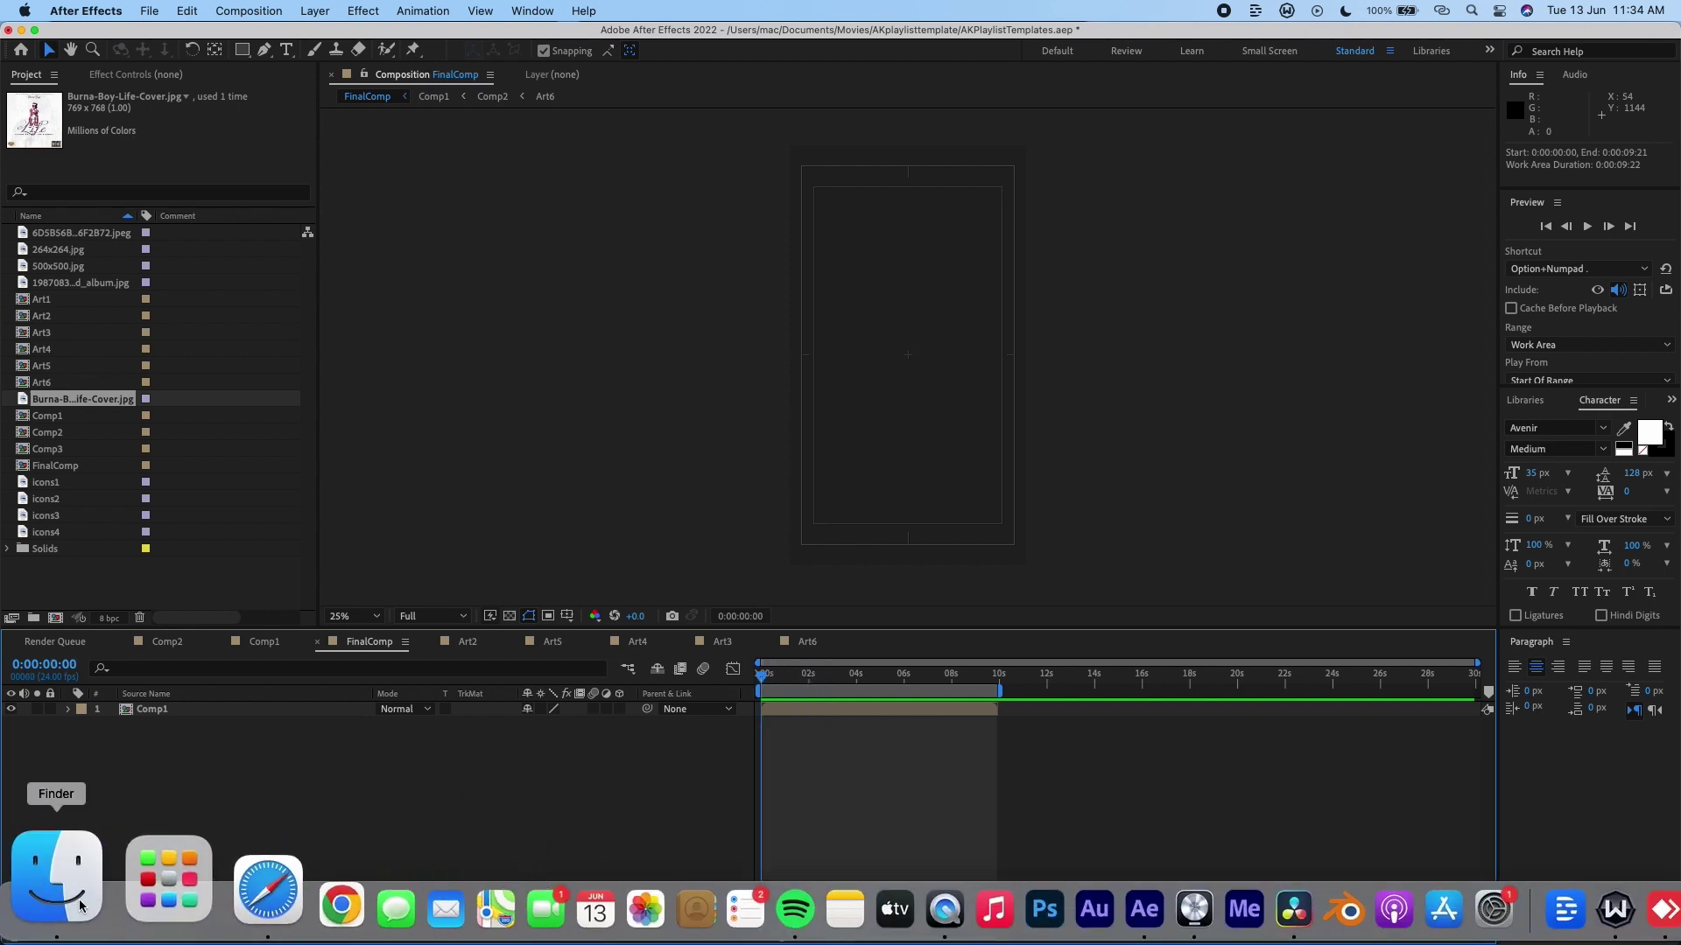
pyautogui.click(80, 906)
pyautogui.click(1243, 361)
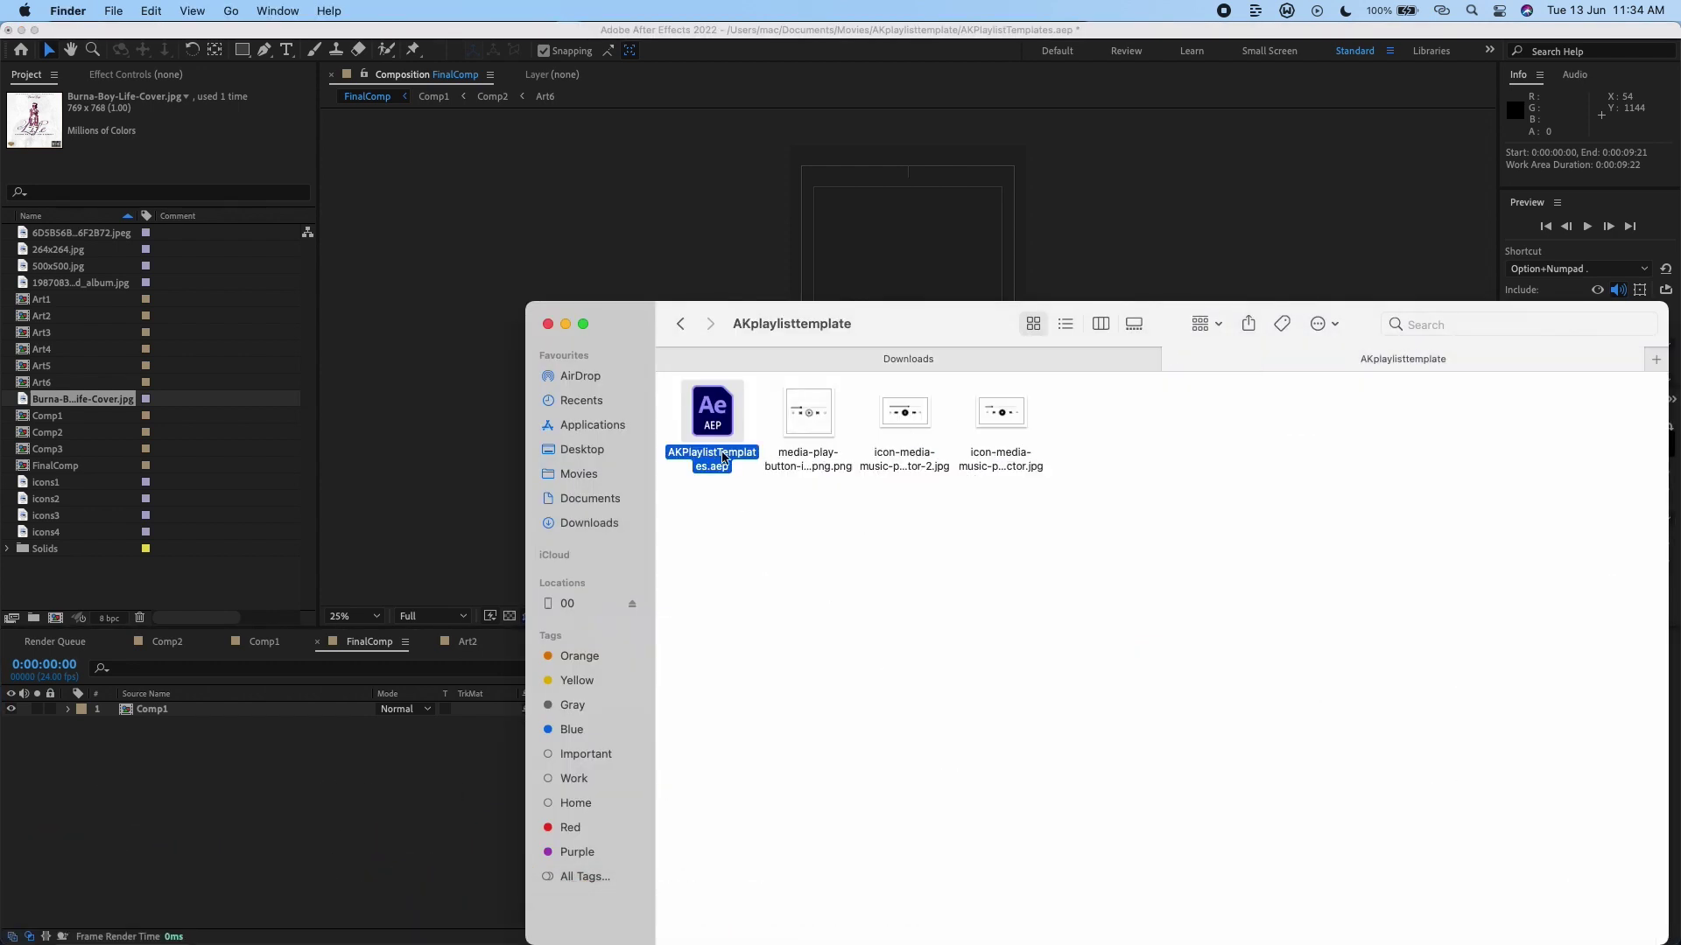
pyautogui.click(585, 475)
pyautogui.scroll(-2, 1068, 610)
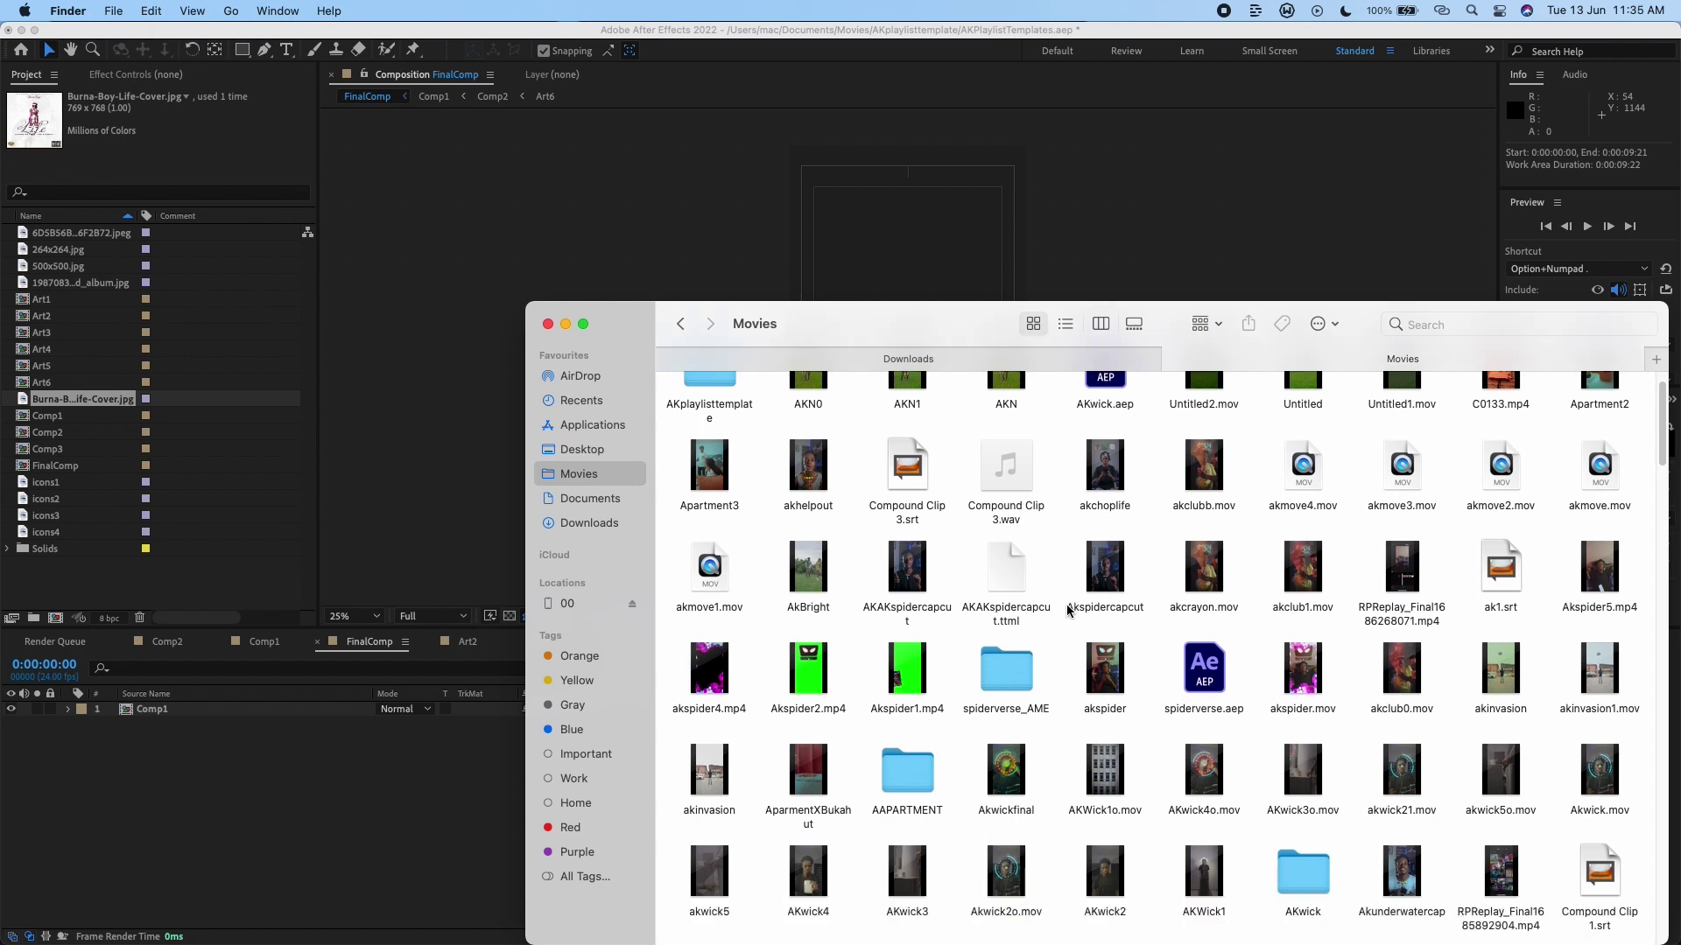
pyautogui.scroll(-1, 1068, 610)
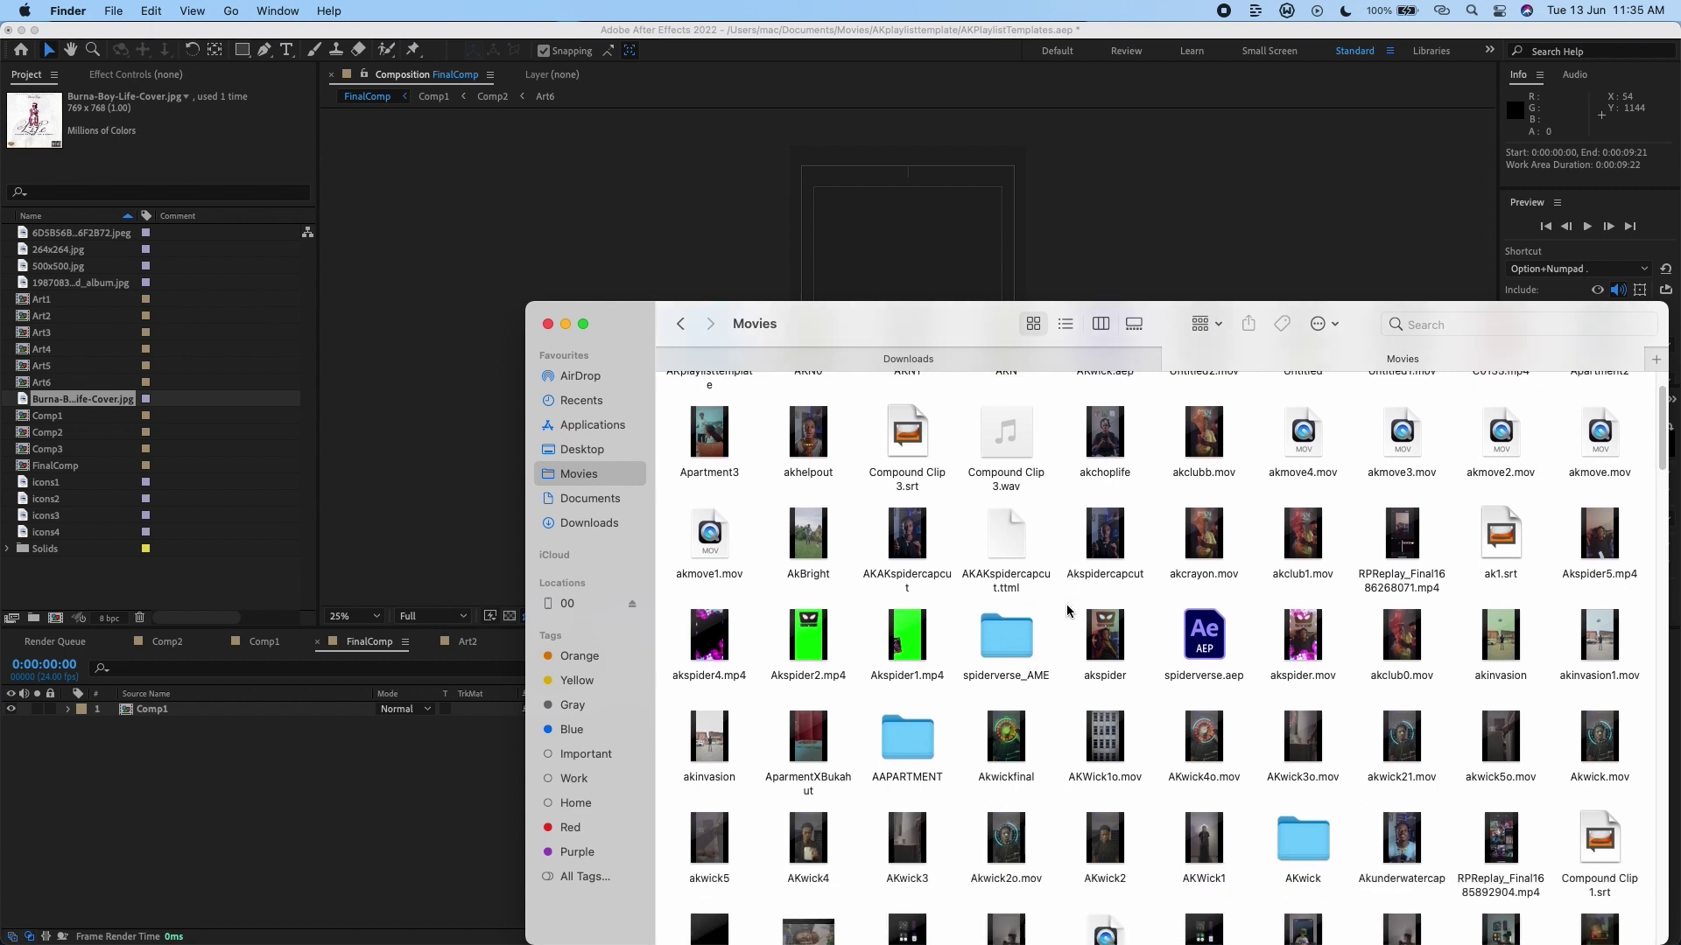
pyautogui.scroll(-3, 1068, 610)
# - Add akcaap.mp4 to FinalComp beneath Comp1, starting about 4 seconds earlier
pyautogui.moveTo(997, 891); pyautogui.dragTo(323, 792)
pyautogui.moveTo(253, 716); pyautogui.dragTo(267, 815)
pyautogui.moveTo(806, 724); pyautogui.dragTo(675, 723)
# - Preview the composite playback, then bring Safari to the front
pyautogui.press('space')
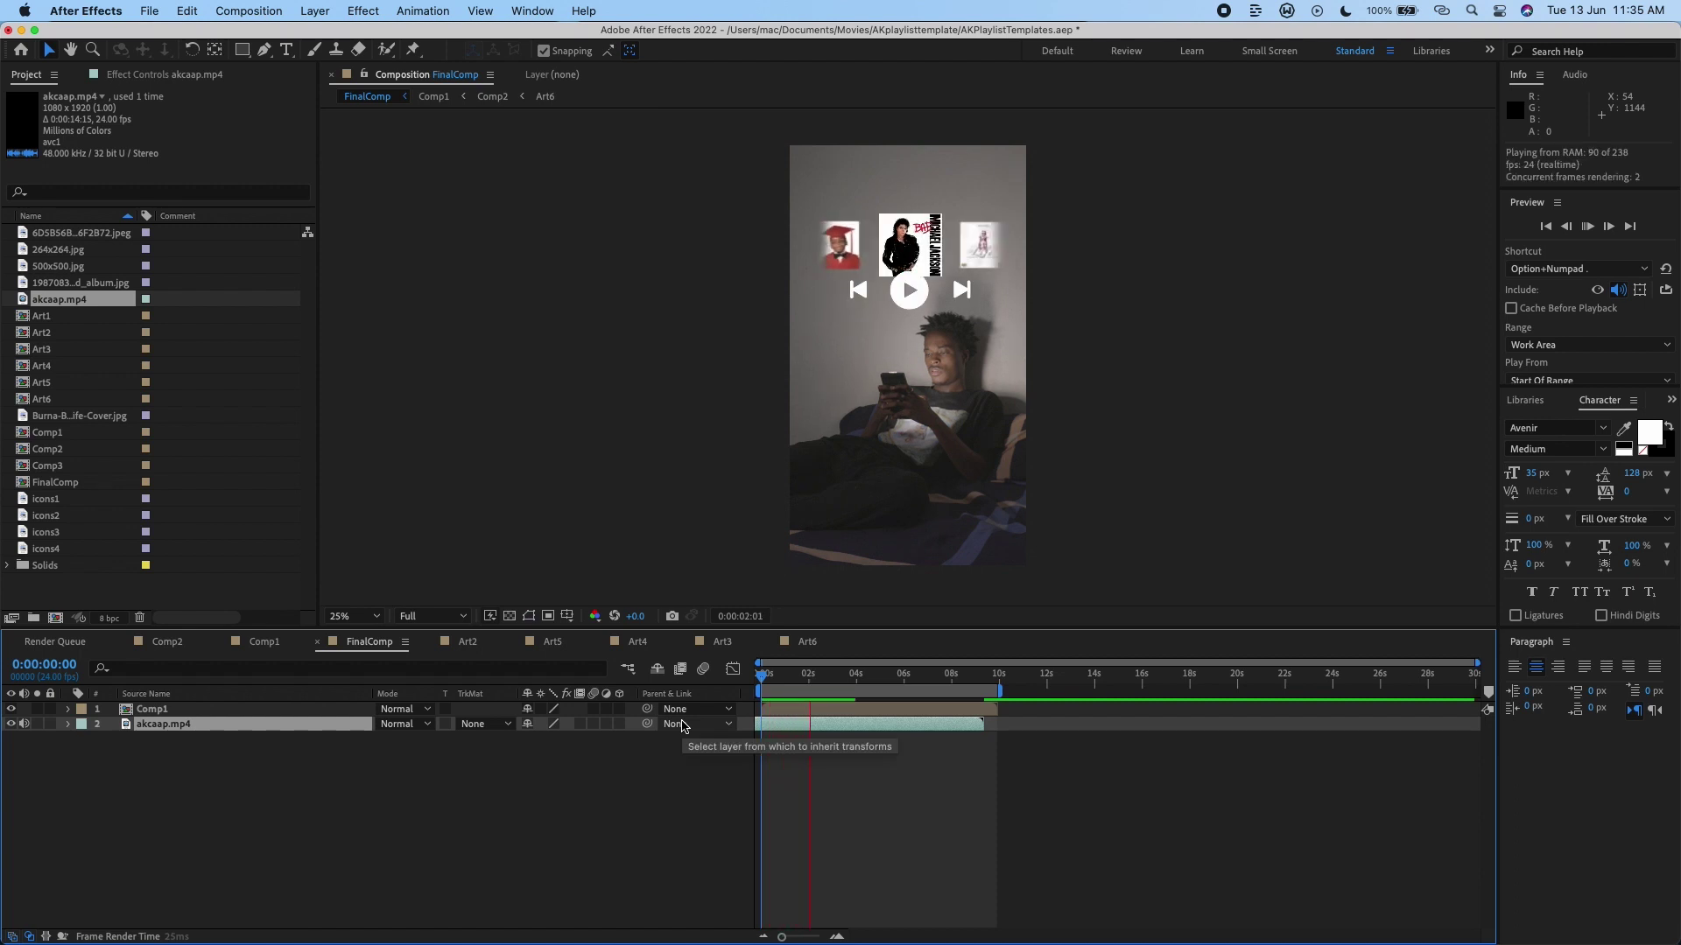
pyautogui.press('space')
pyautogui.moveTo(486, 926)
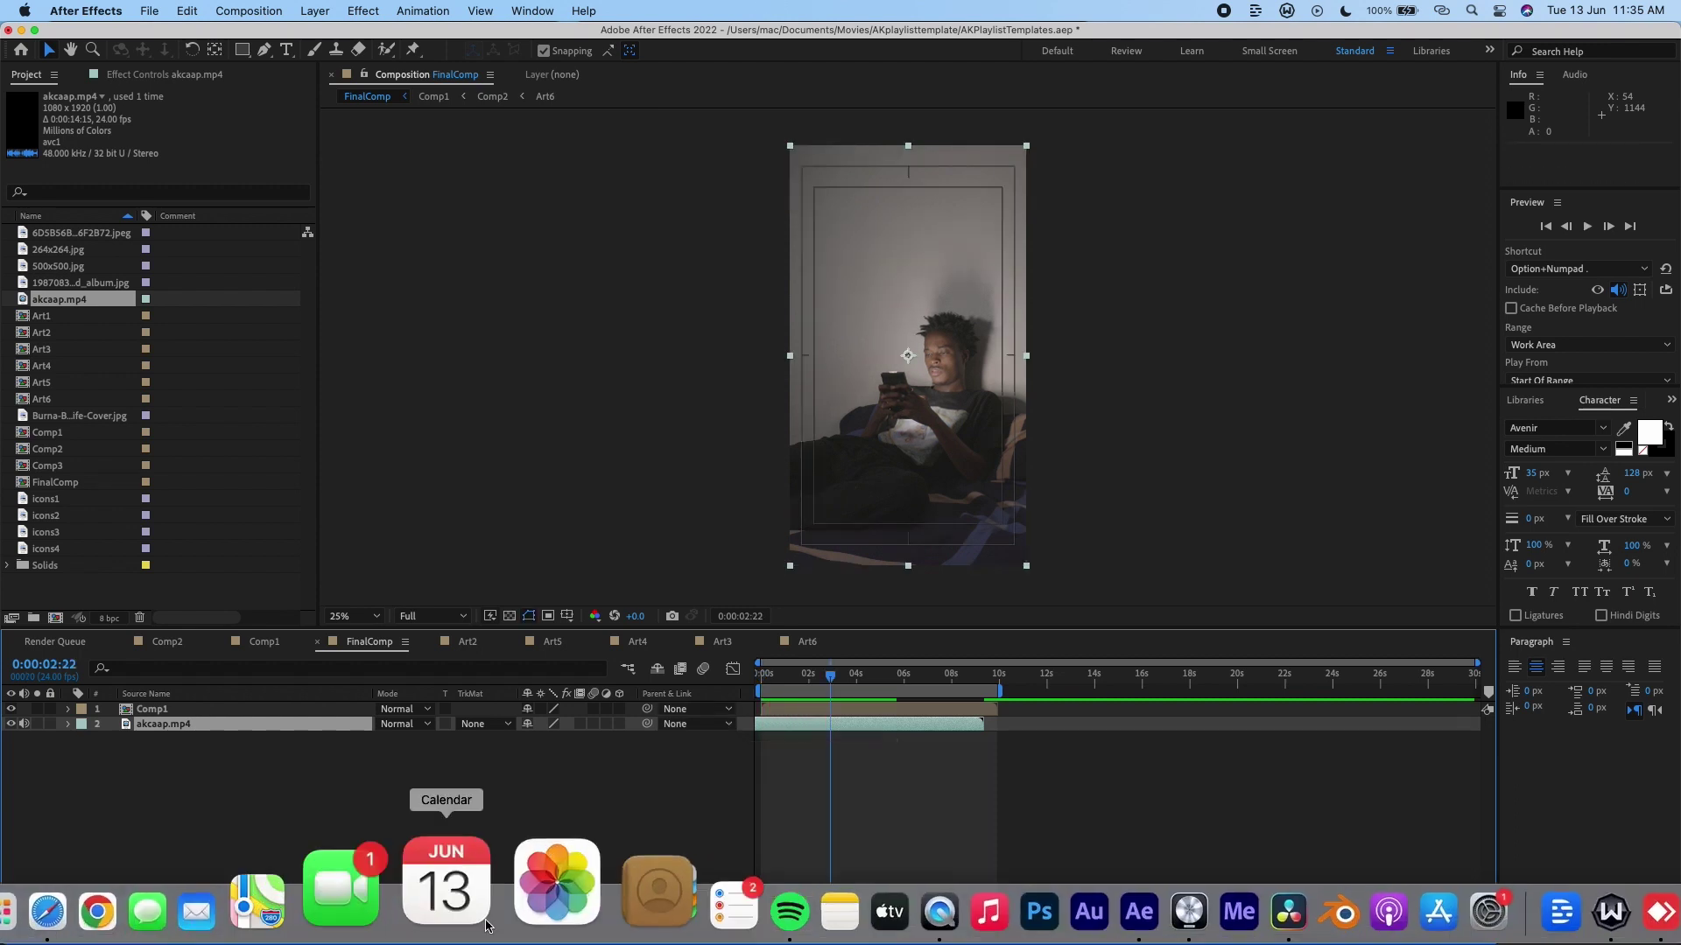
pyautogui.click(157, 875)
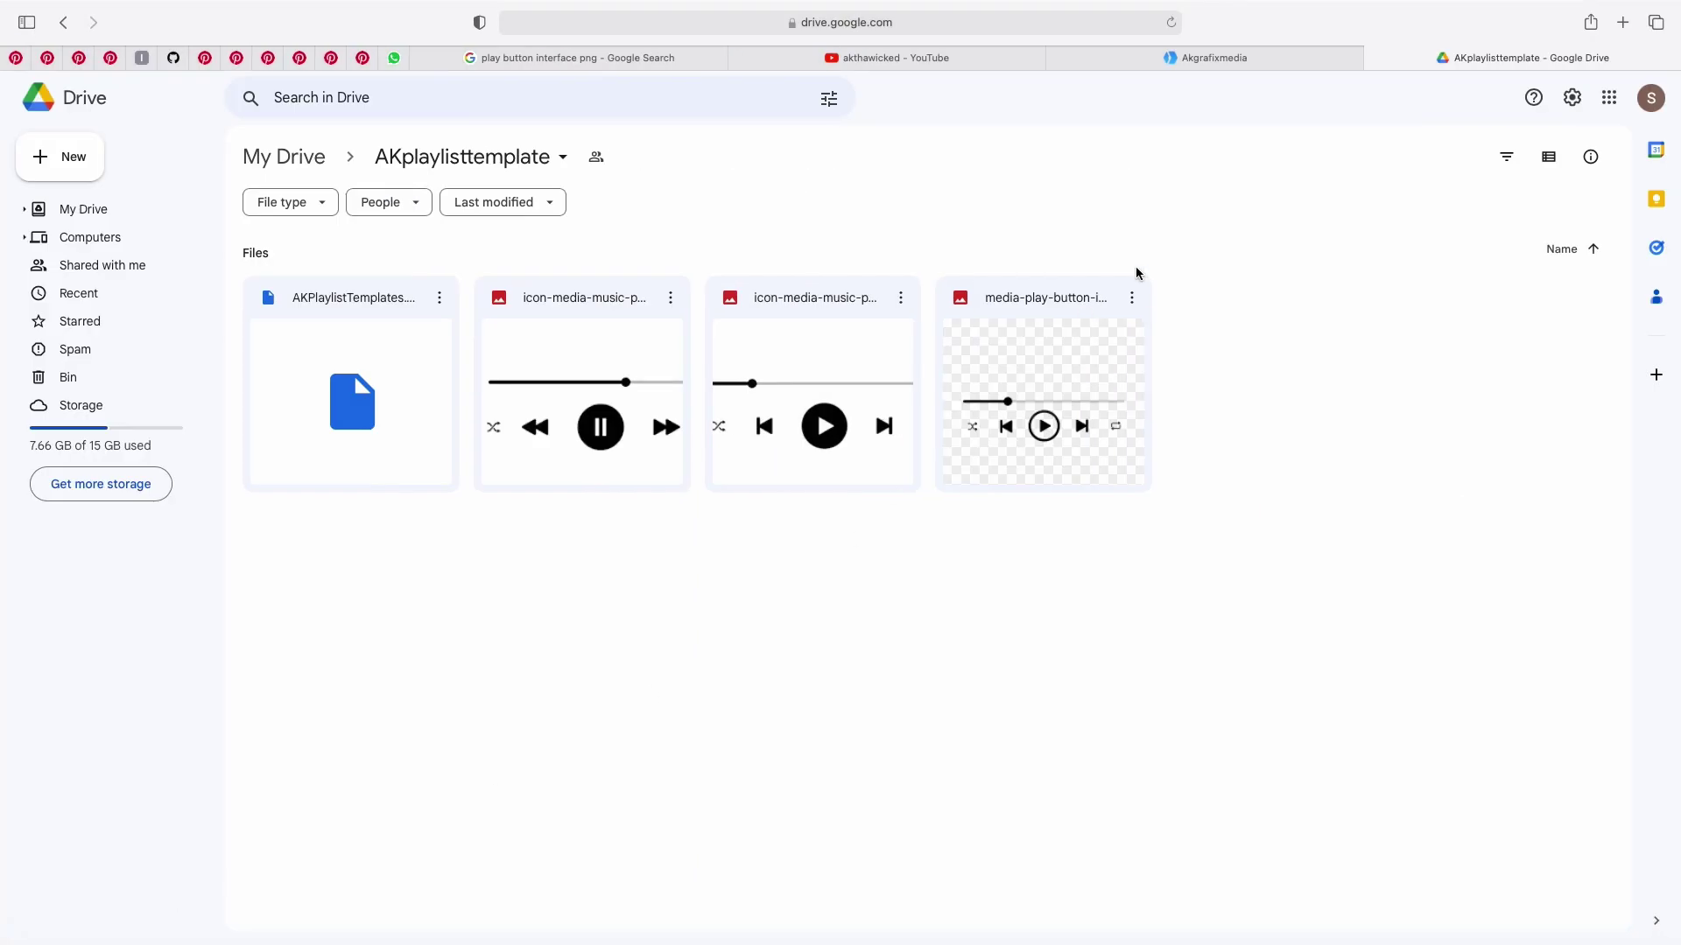
# - Switch to the YouTube tab showing the channel's five created playlists
pyautogui.click(939, 58)
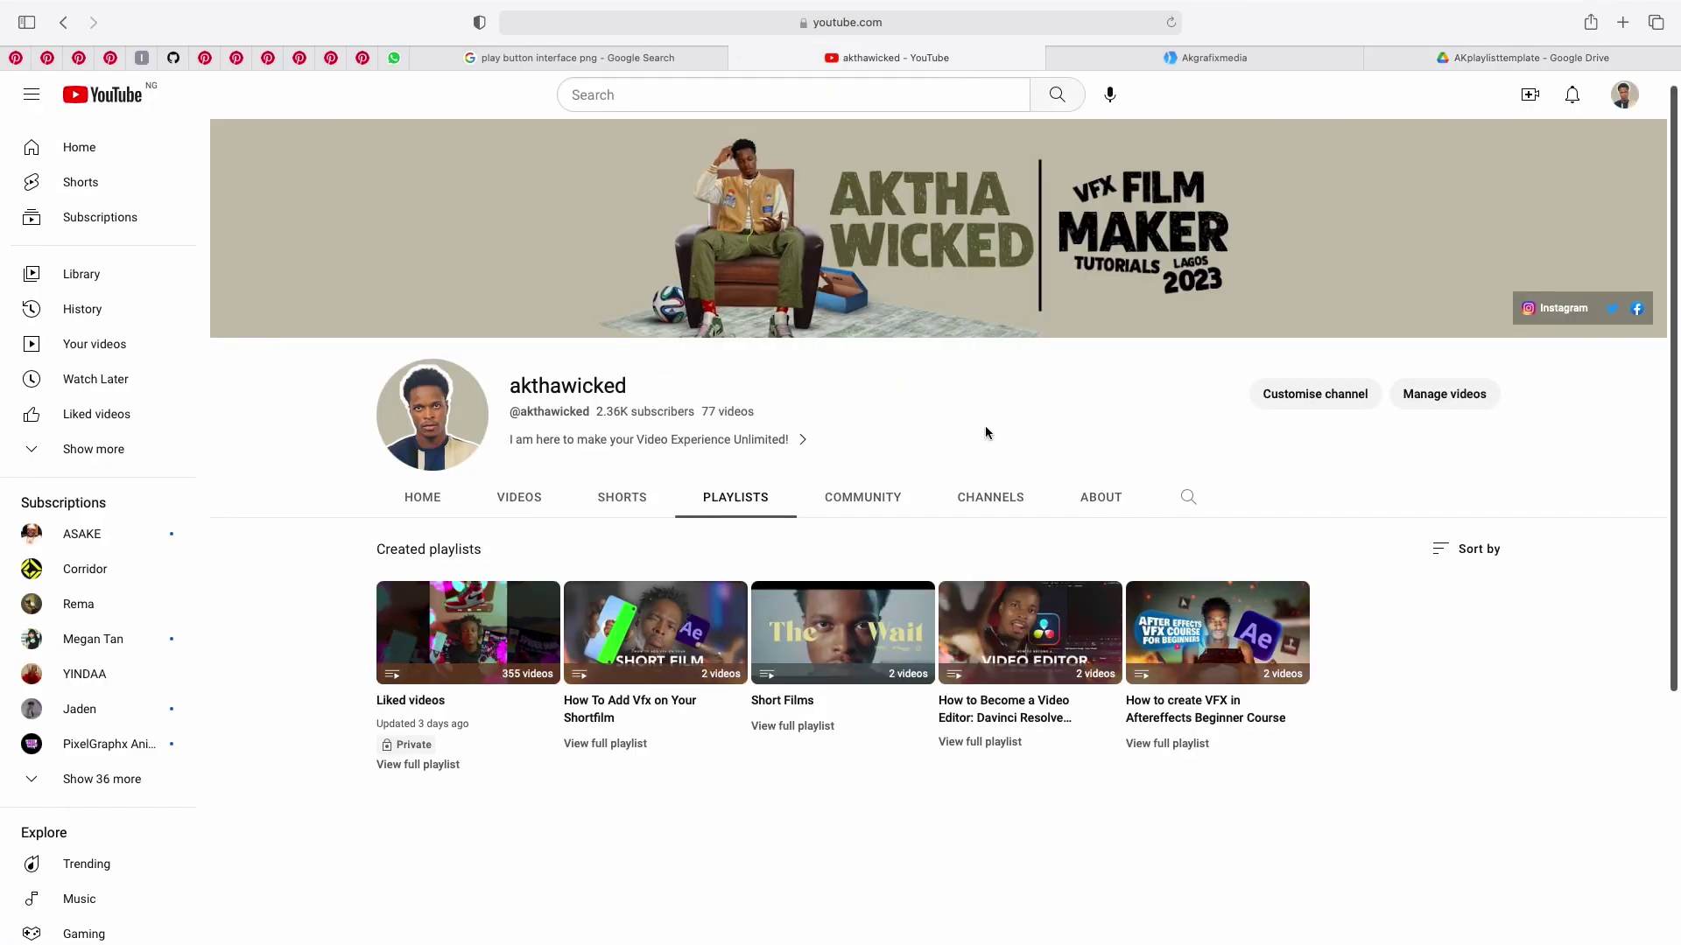